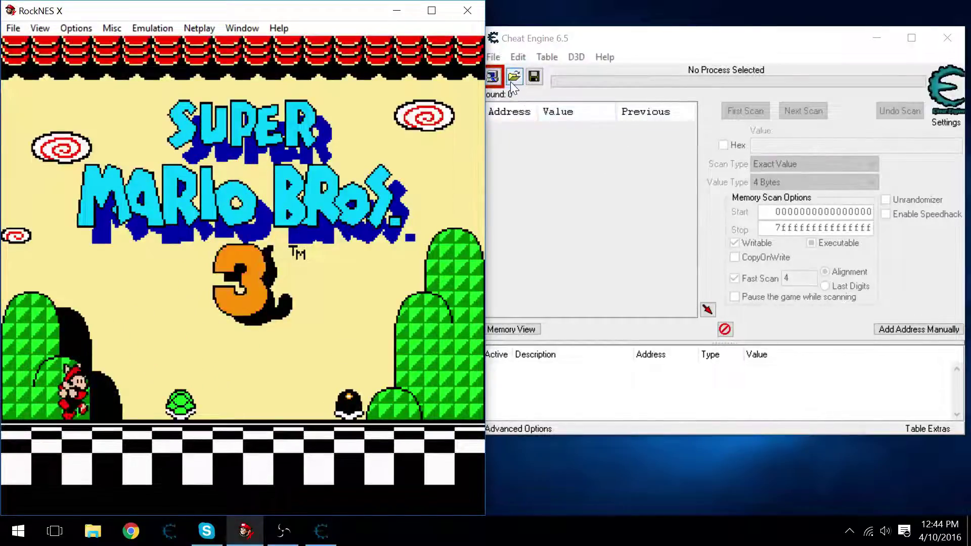
Step: Attach Cheat Engine to the RockNESX.exe process and start a one-player game in the emulator
{"action": "left_click_drag", "start_coordinate": [650, 32], "coordinate": [686, 31]}
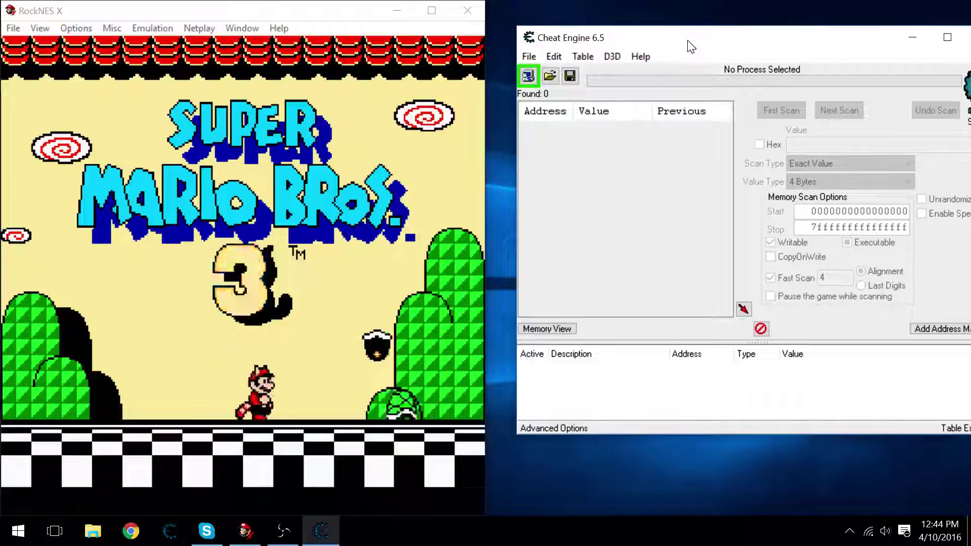
{"action": "left_click", "coordinate": [529, 76]}
{"action": "double_click", "coordinate": [715, 175]}
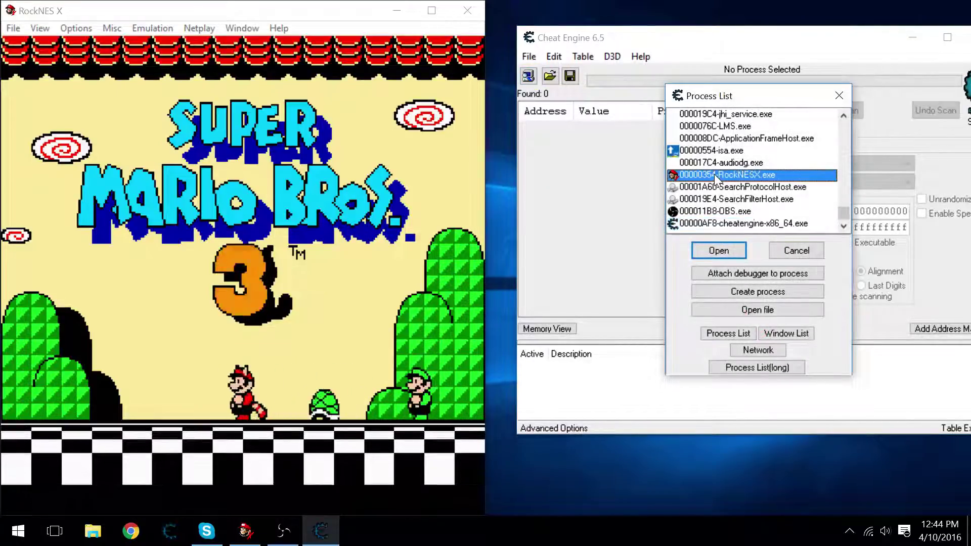
{"action": "left_click", "coordinate": [354, 278]}
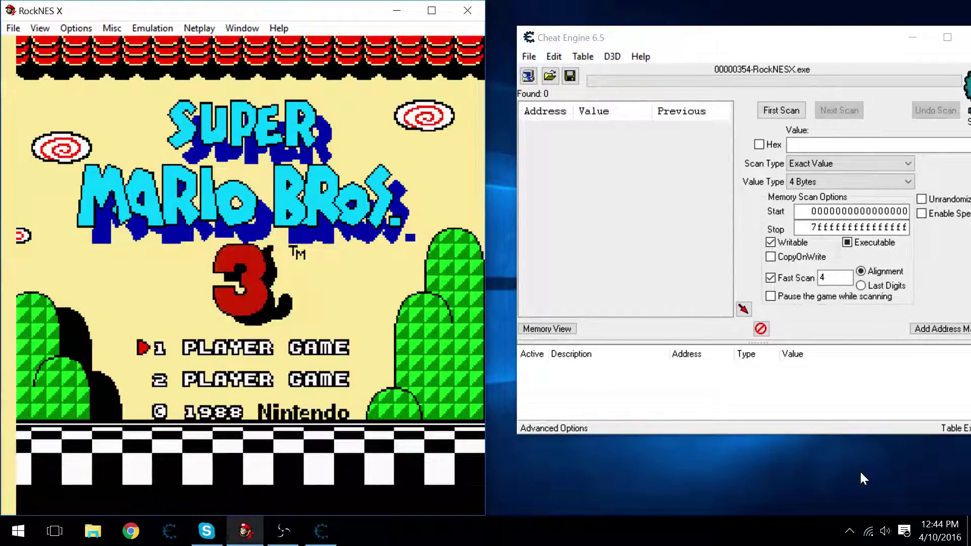
{"action": "key", "text": "Return"}
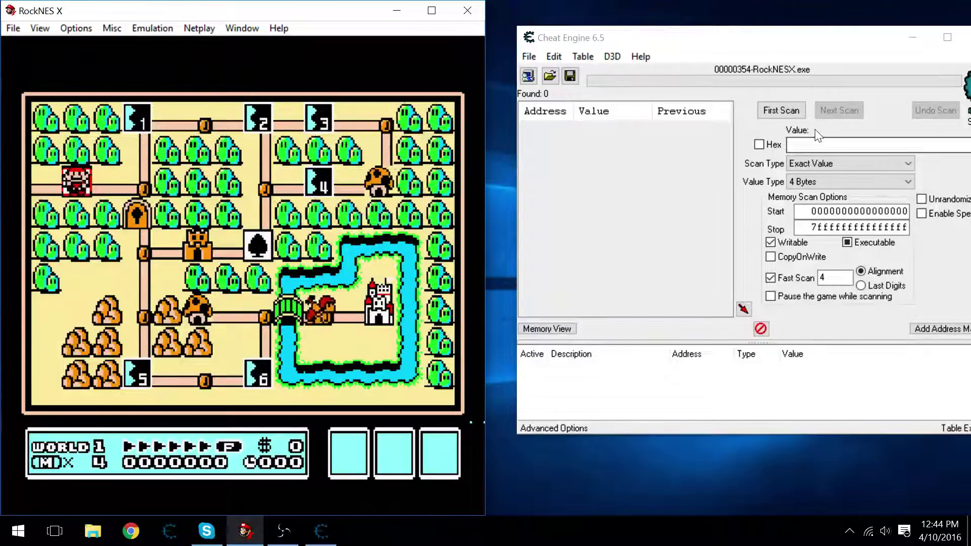
Step: Set the memory scan's value type to Byte and return to the RockNES X game
{"action": "left_click", "coordinate": [810, 182]}
{"action": "left_click", "coordinate": [811, 205]}
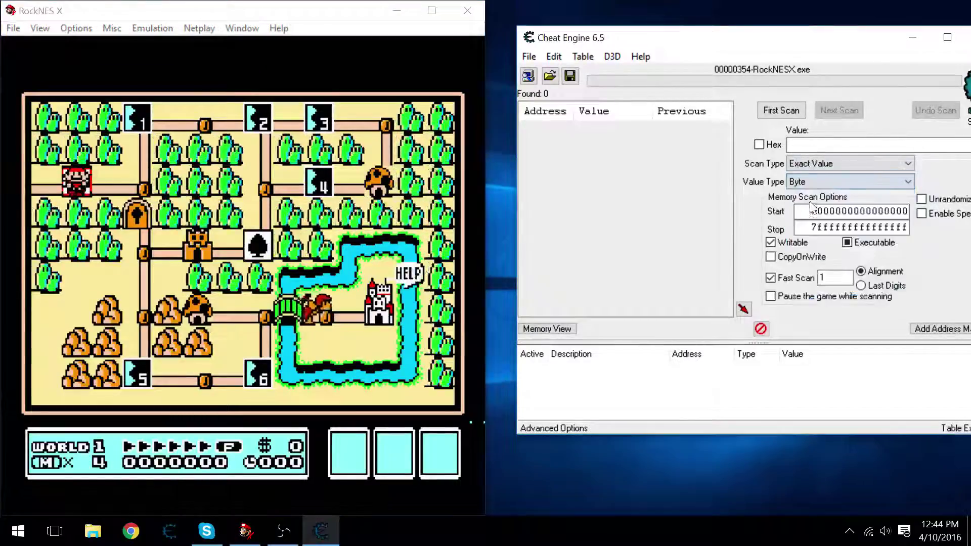
{"action": "key", "text": "alt+Tab"}
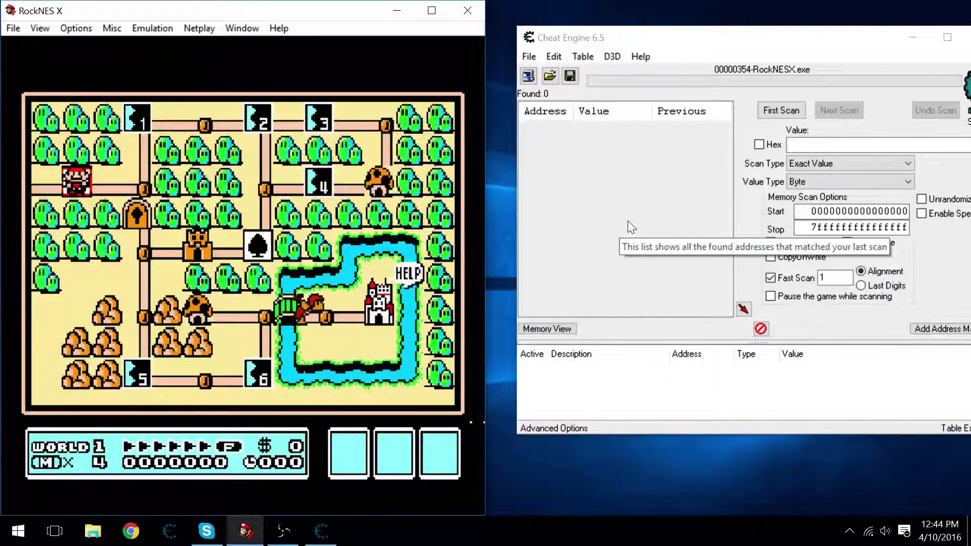
{"action": "key", "text": "F1"}
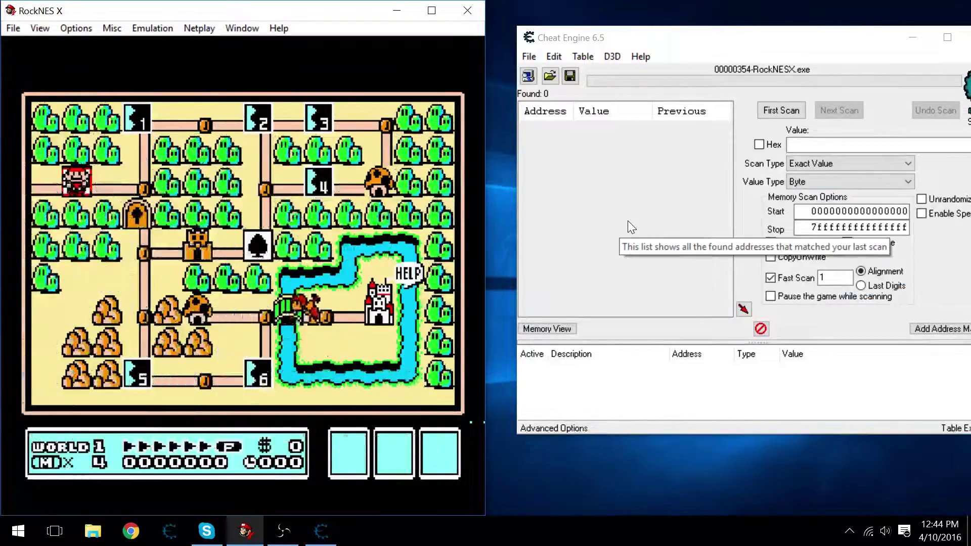
{"action": "key", "text": "F2"}
{"action": "key", "text": "F4"}
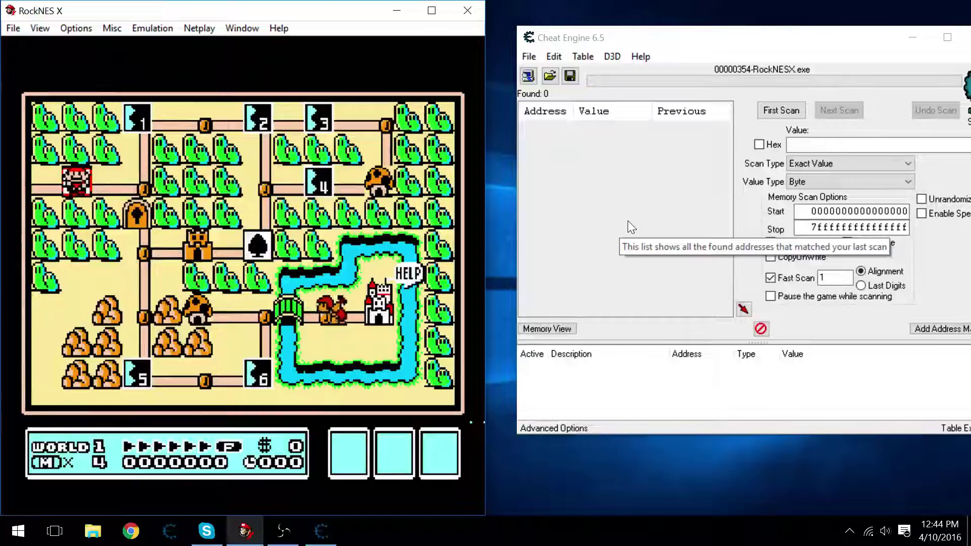
Step: Move Mario to level 1 on the World 1 map, enter the level and pause the game
{"action": "key", "text": "Right"}
{"action": "key", "text": "Up"}
{"action": "key", "text": "z"}
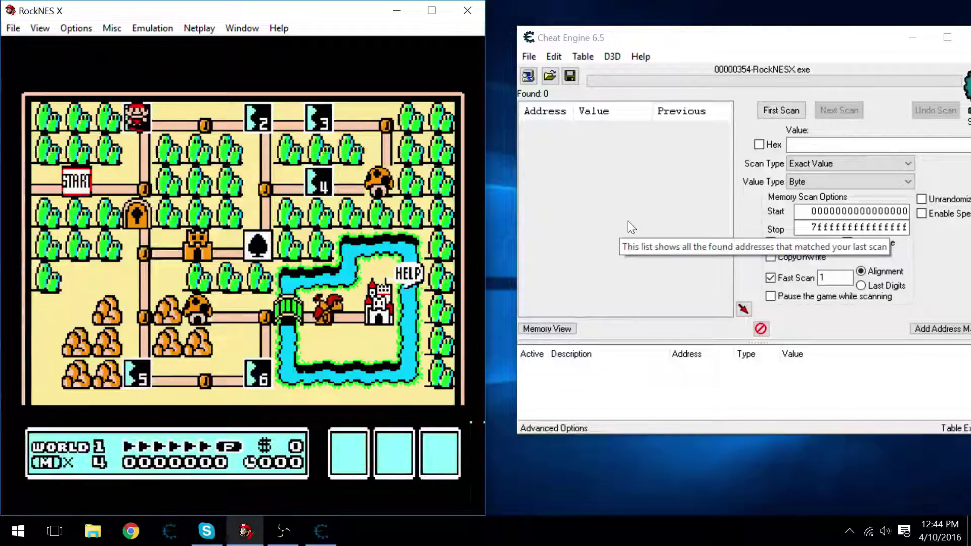
{"action": "key", "text": "Right"}
{"action": "key", "text": "x"}
{"action": "key", "text": "Return"}
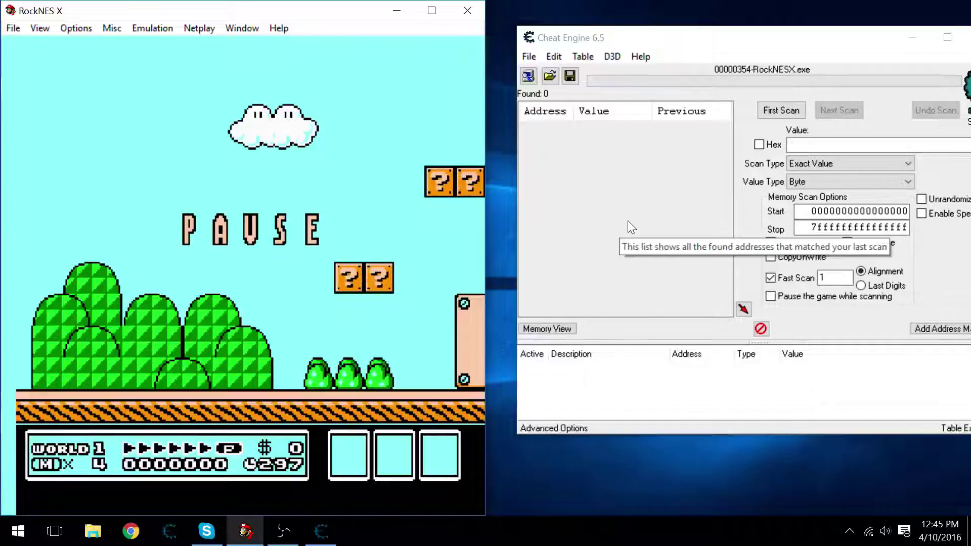
Step: Run a first scan in Cheat Engine for the exact value 0 and return to RockNES X
{"action": "left_click", "coordinate": [813, 143]}
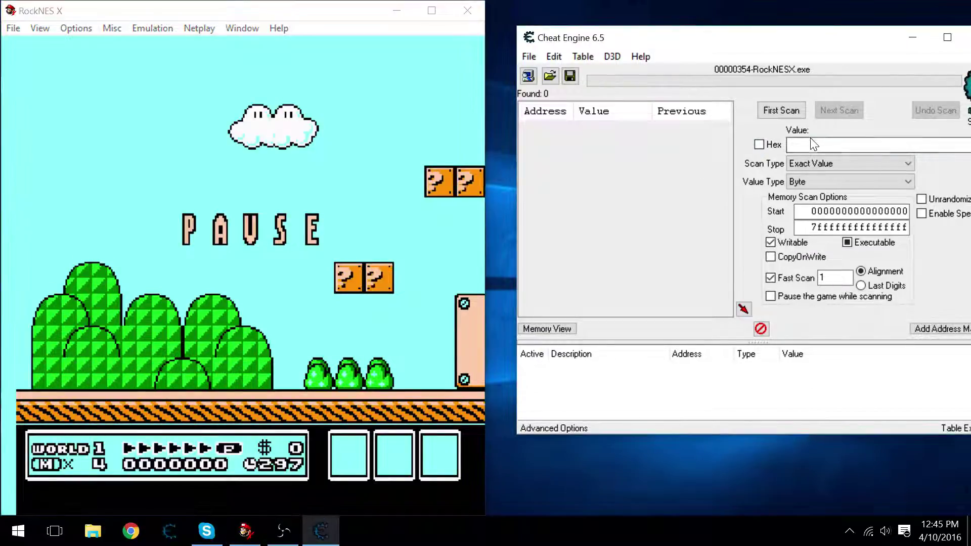
{"action": "left_click", "coordinate": [781, 111]}
{"action": "left_click", "coordinate": [264, 319]}
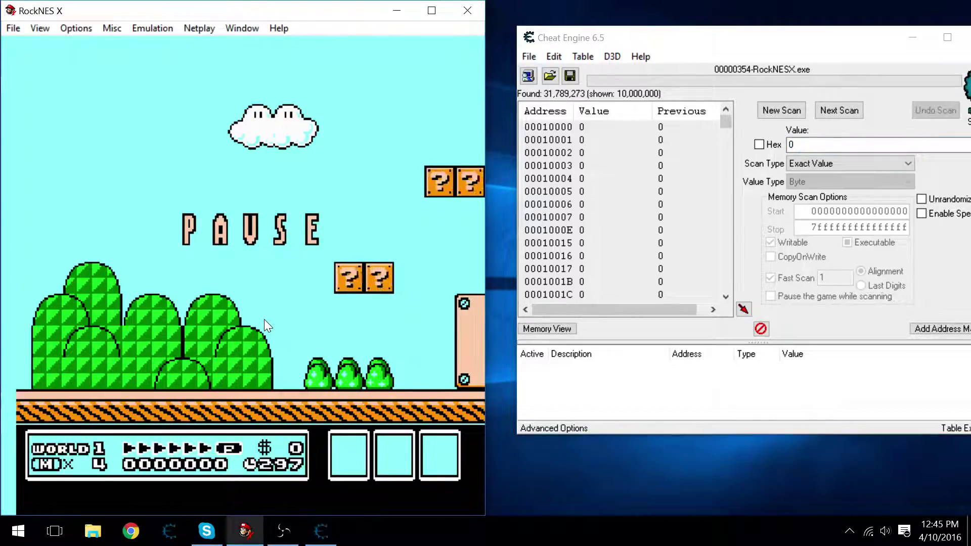
Step: Resume the level and collect the mushroom from the upper question blocks to turn Mario big
{"action": "key", "text": "Return"}
{"action": "key", "text": "Right"}
{"action": "key", "text": "x"}
{"action": "key", "text": "Left"}
{"action": "key", "text": "x"}
{"action": "key", "text": "Right"}
{"action": "key", "text": "Right"}
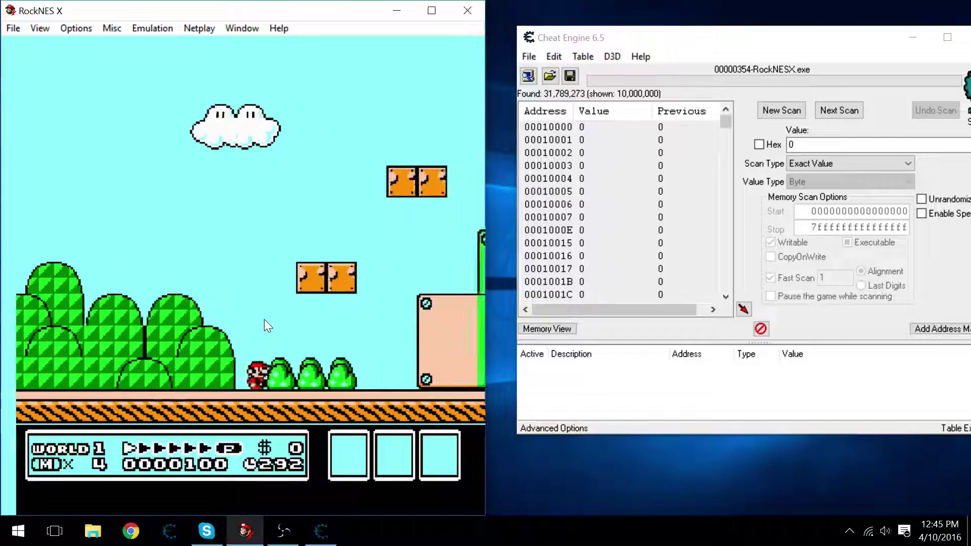
{"action": "key", "text": "x"}
{"action": "key", "text": "Left"}
{"action": "key", "text": "x"}
{"action": "key", "text": "Right"}
{"action": "key", "text": "x"}
{"action": "key", "text": "Left"}
{"action": "key", "text": "Left"}
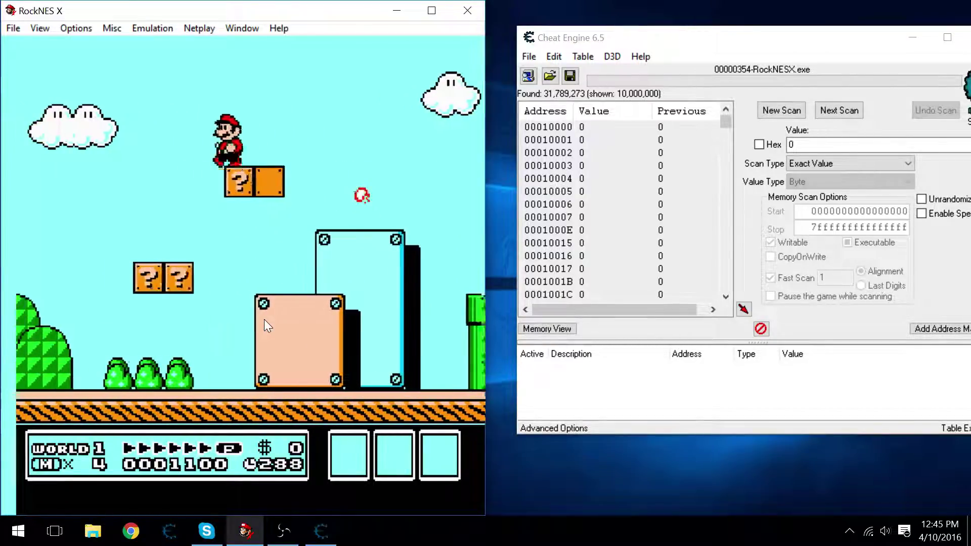
Step: Narrow the Cheat Engine results with a next scan for the exact value 1
{"action": "key", "text": "alt+Tab"}
{"action": "type", "text": "1"}
{"action": "key", "text": "Return"}
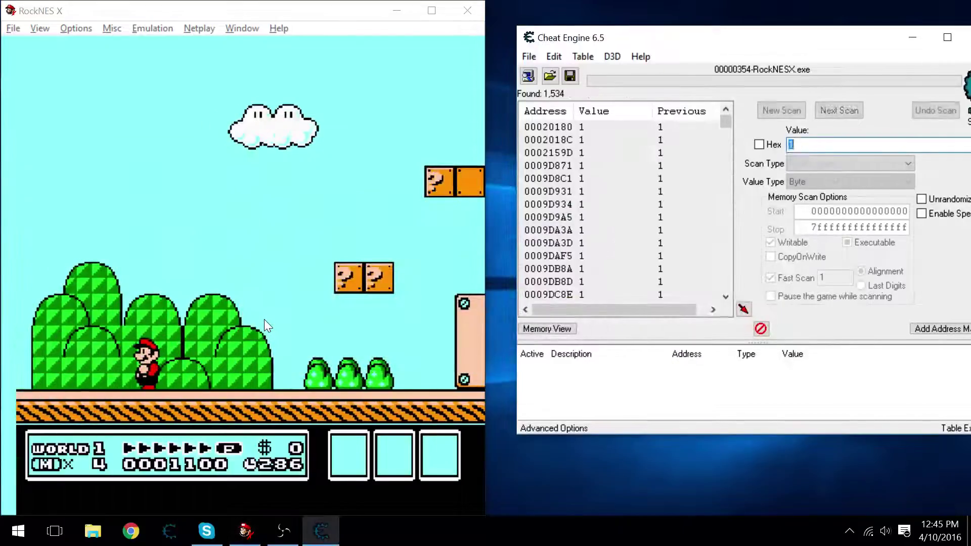
Step: Return to the game, take Mario past the Piranha Plant pipe and stomp the red Koopa near the large platforms
{"action": "key", "text": "alt+Tab"}
{"action": "key", "text": "Right"}
{"action": "key", "text": "Right"}
{"action": "key", "text": "x"}
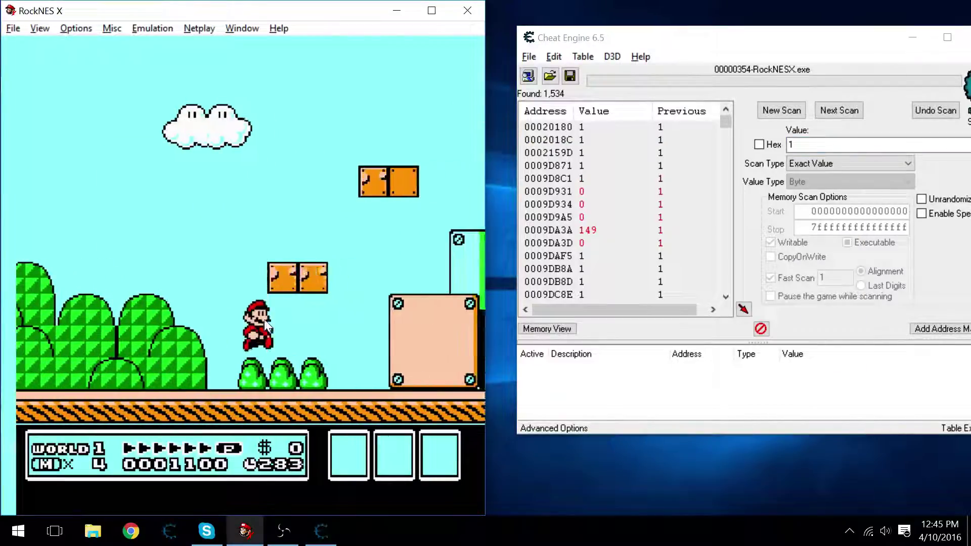
{"action": "key", "text": "x"}
{"action": "key", "text": "Right"}
{"action": "key", "text": "x"}
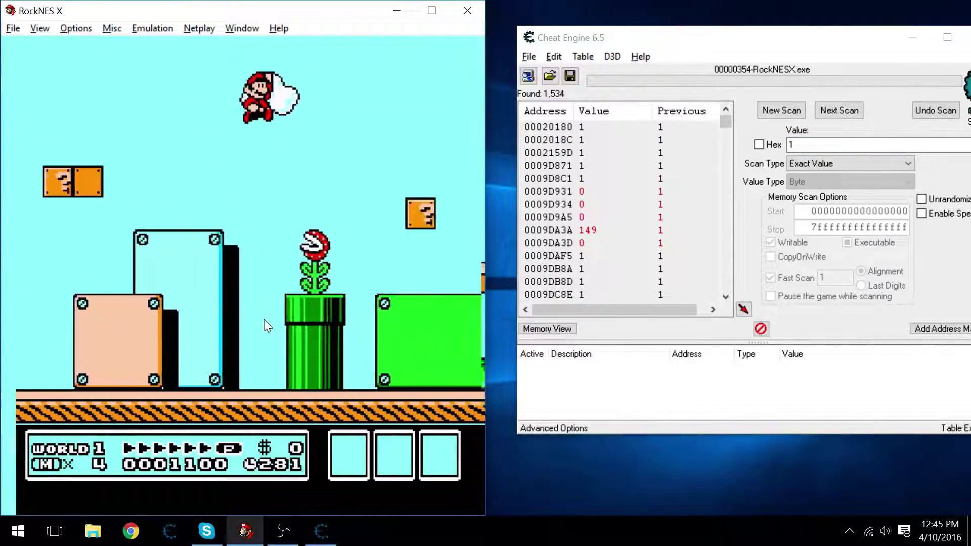
{"action": "key", "text": "x"}
{"action": "key", "text": "Right"}
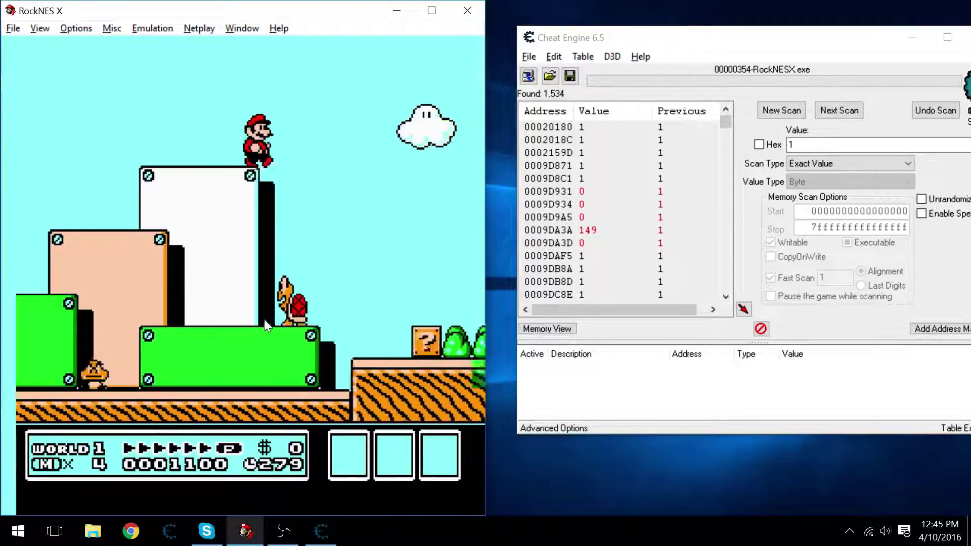
{"action": "key", "text": "Left"}
{"action": "key", "text": "x"}
{"action": "key", "text": "Left"}
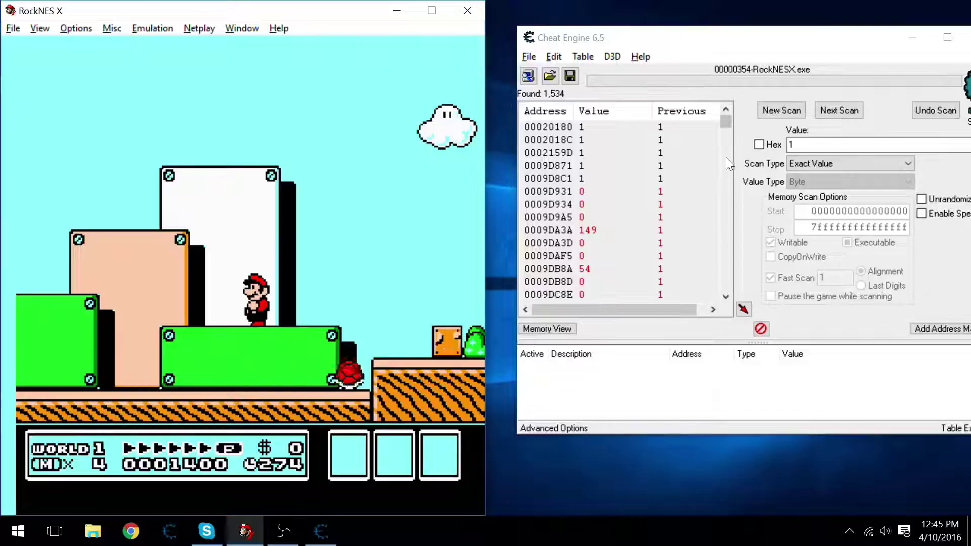
Step: Chase the red Koopa shell among the large platforms and stomp on it to stop it
{"action": "key", "text": "Left"}
{"action": "key", "text": "Right"}
{"action": "key", "text": "Left"}
{"action": "key", "text": "Right"}
{"action": "key", "text": "x"}
{"action": "key", "text": "Left"}
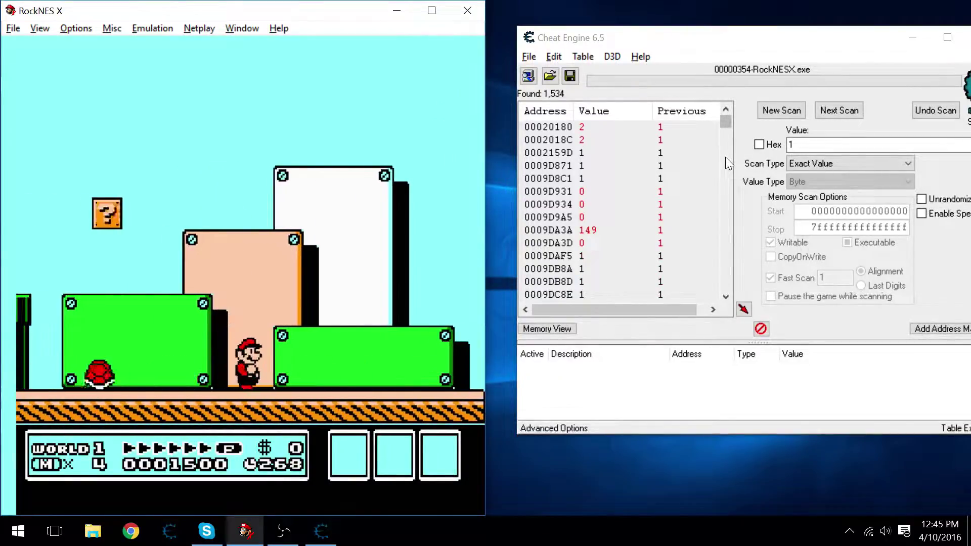
{"action": "key", "text": "x"}
{"action": "key", "text": "x"}
{"action": "key", "text": "Left"}
{"action": "key", "text": "Right"}
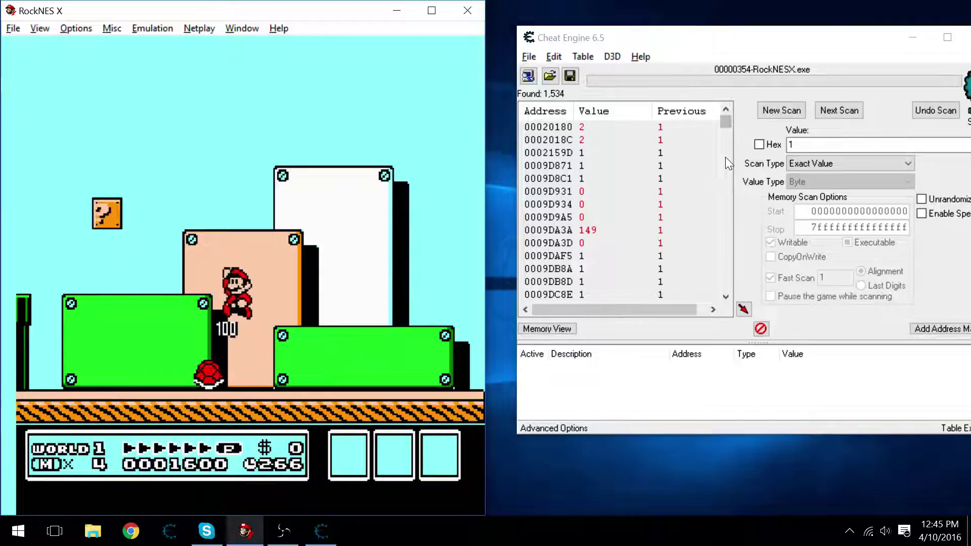
Step: Use the red shell to open the ground-level question block and collect the leaf for raccoon Mario
{"action": "key", "text": "Left"}
{"action": "key", "text": "z"}
{"action": "key", "text": "Right"}
{"action": "key", "text": "x"}
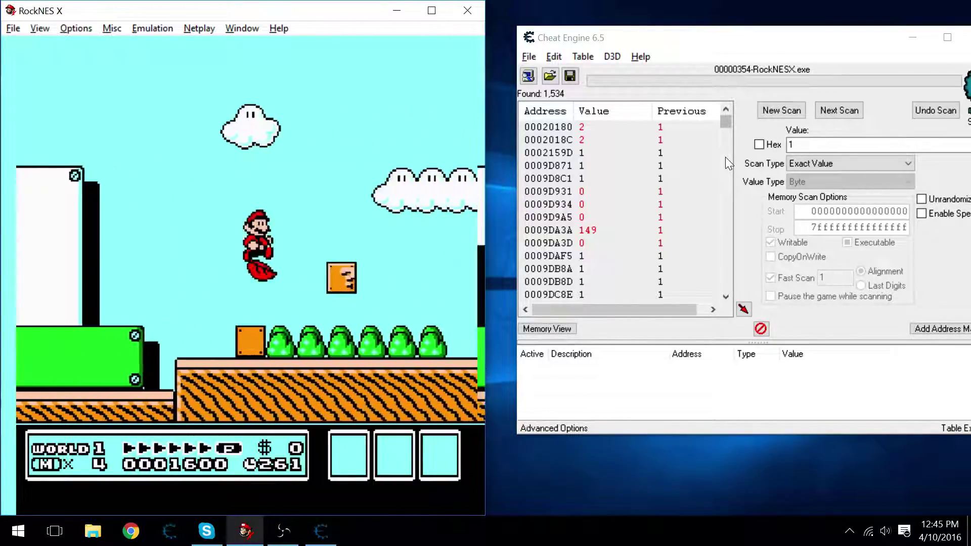
{"action": "key", "text": "Left"}
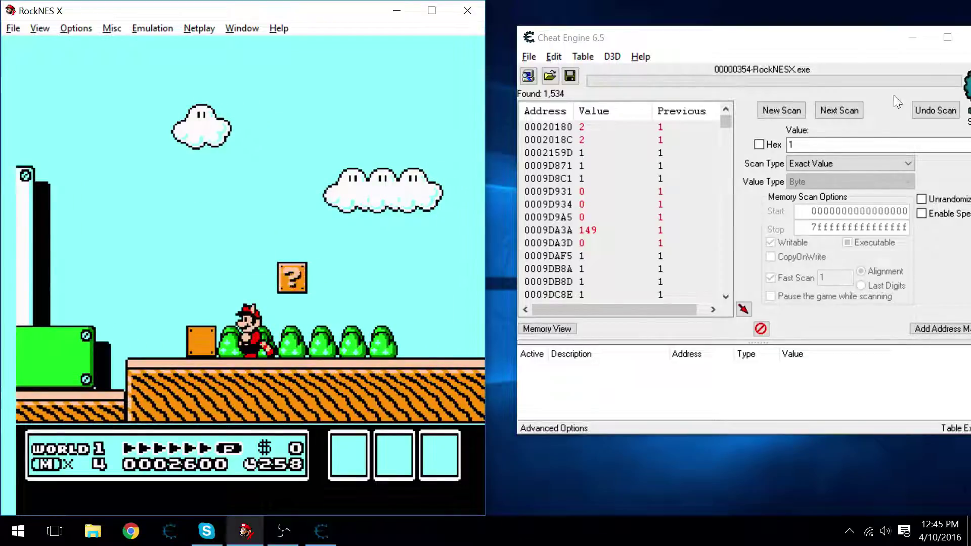
Step: Narrow the results with a next scan for an increased value
{"action": "left_click", "coordinate": [818, 168]}
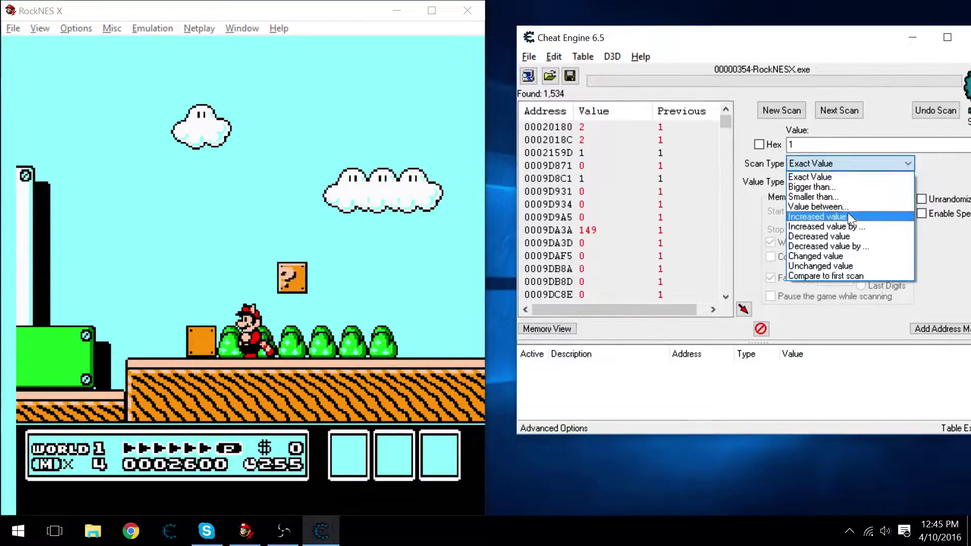
{"action": "left_click", "coordinate": [840, 216]}
{"action": "left_click", "coordinate": [854, 111]}
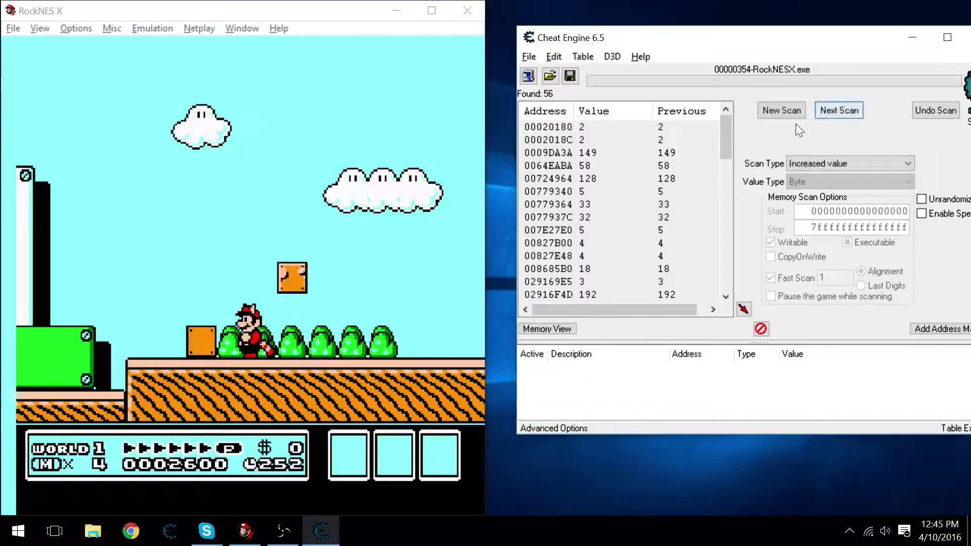
Step: Run Mario back through the level into the Piranha Plant to lose the raccoon power-up
{"action": "left_click", "coordinate": [277, 170]}
{"action": "key", "text": "Left"}
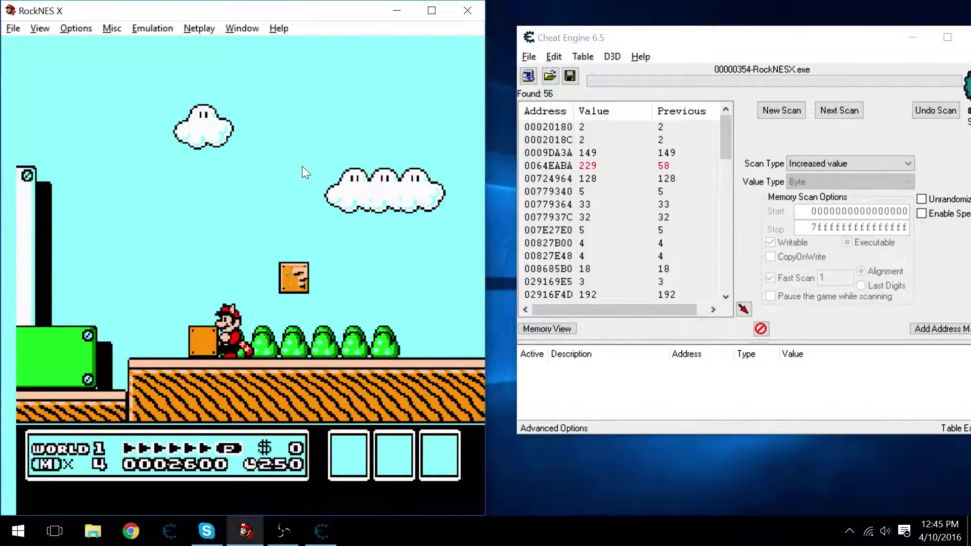
{"action": "key", "text": "x"}
{"action": "key", "text": "Left"}
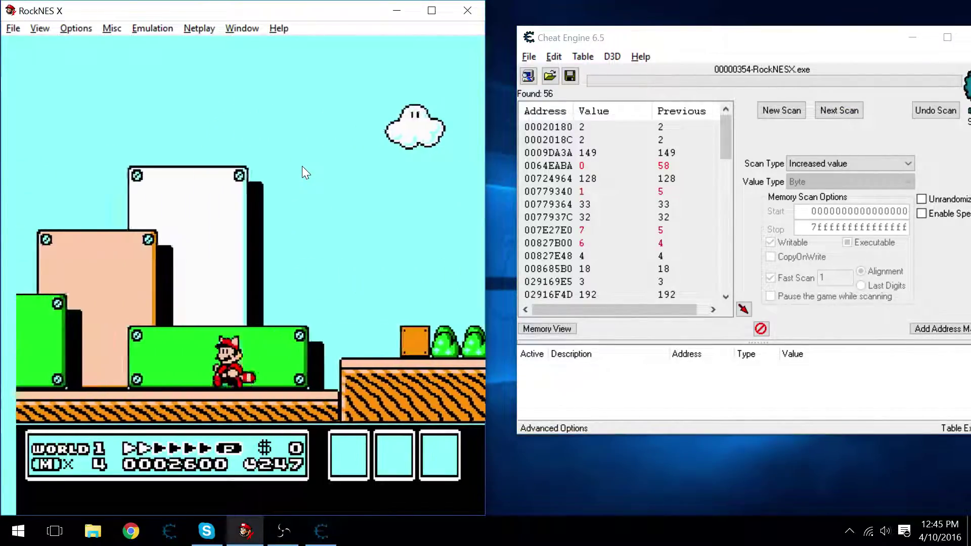
{"action": "key", "text": "Left"}
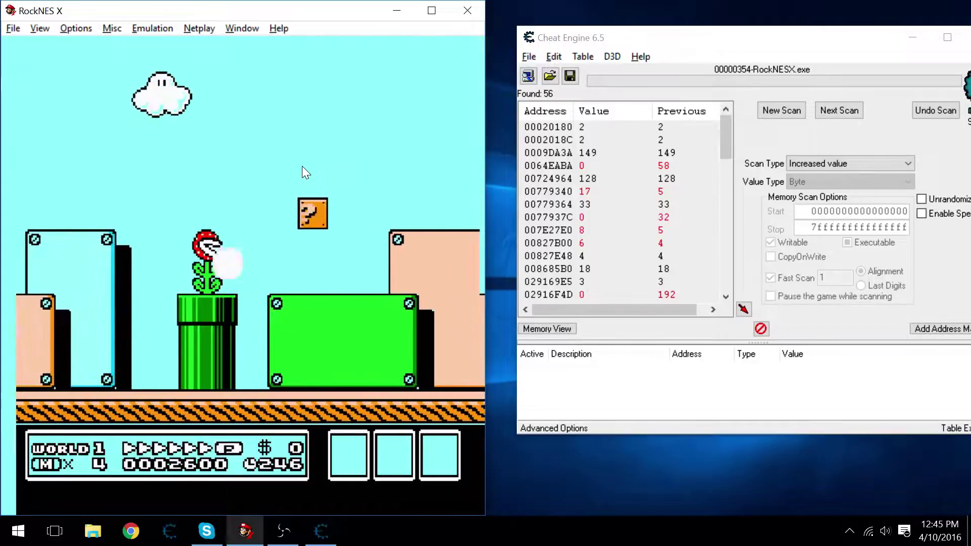
{"action": "key", "text": "Left"}
Step: Change the scan type back to Exact Value and run a next scan for 1
{"action": "key", "text": "alt+Tab"}
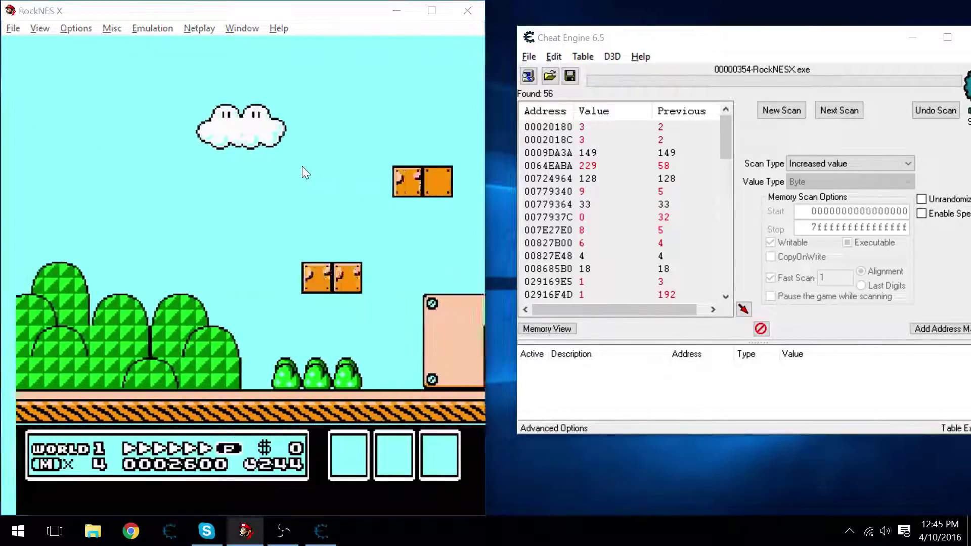
{"action": "left_click", "coordinate": [869, 165]}
{"action": "left_click", "coordinate": [863, 175]}
{"action": "left_click", "coordinate": [849, 117]}
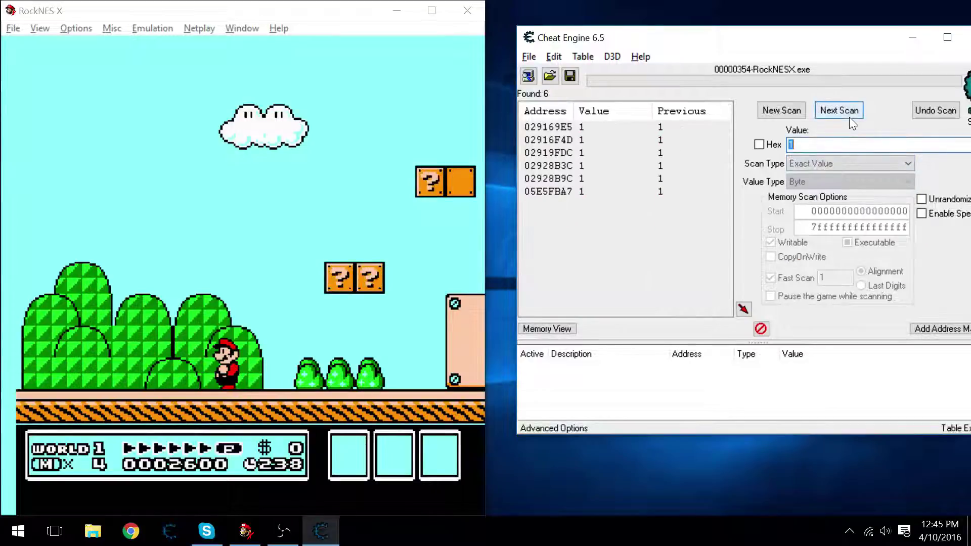
Step: Move Mario around near the level's start and repeat the next scan for the value 1
{"action": "left_click", "coordinate": [223, 193]}
{"action": "key", "text": "Left"}
{"action": "key", "text": "Left"}
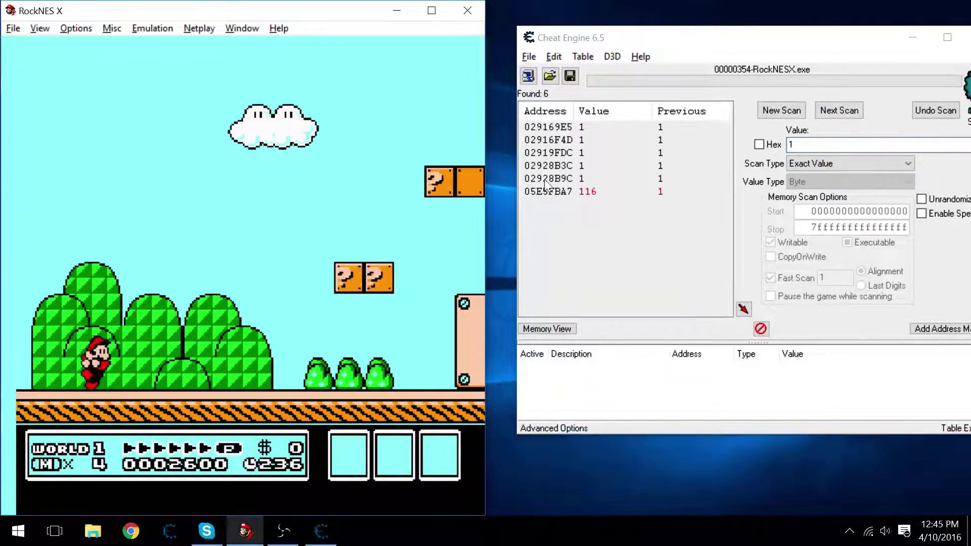
{"action": "left_click", "coordinate": [846, 108]}
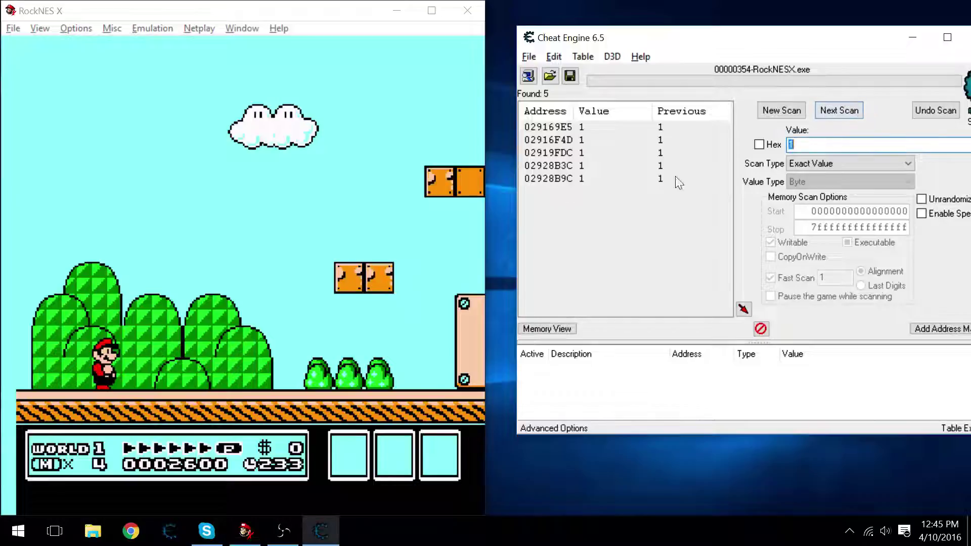
{"action": "left_click", "coordinate": [117, 219]}
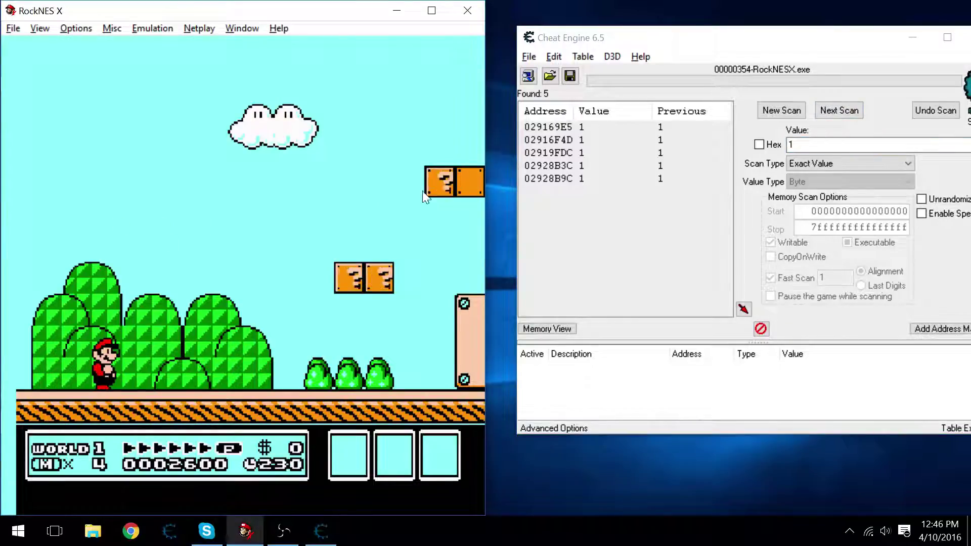
Step: Add address 029169E5 to the address list and set its value to 3
{"action": "left_click", "coordinate": [605, 127]}
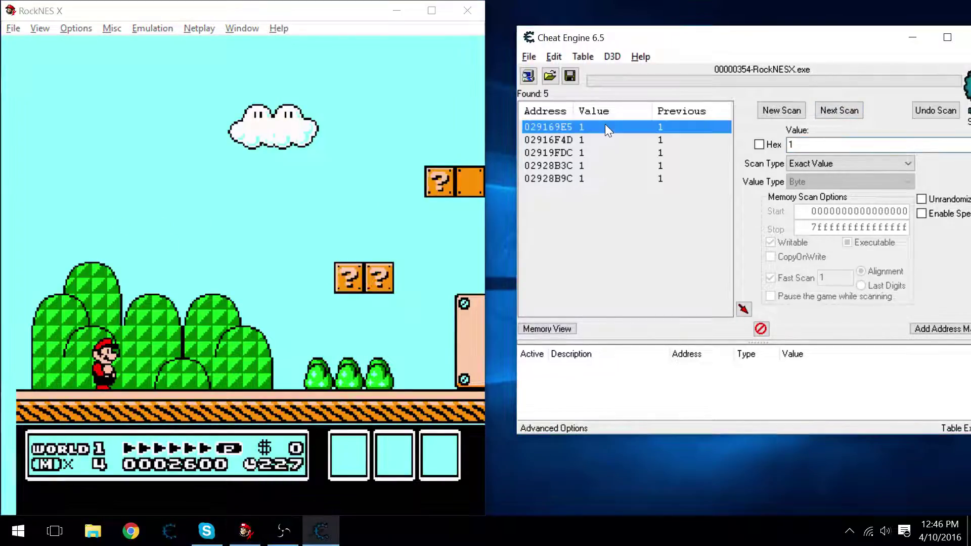
{"action": "left_click", "coordinate": [744, 309]}
{"action": "double_click", "coordinate": [790, 368]}
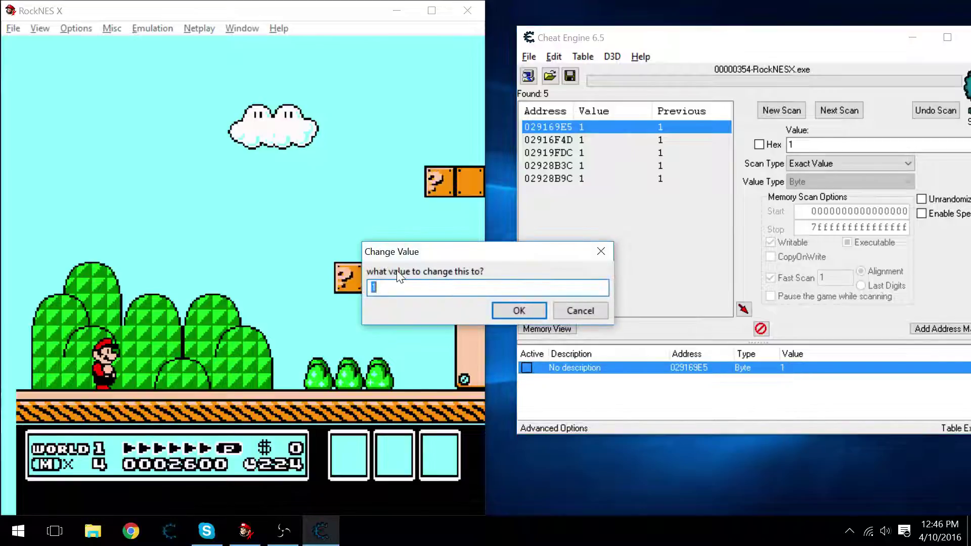
{"action": "left_click", "coordinate": [521, 307]}
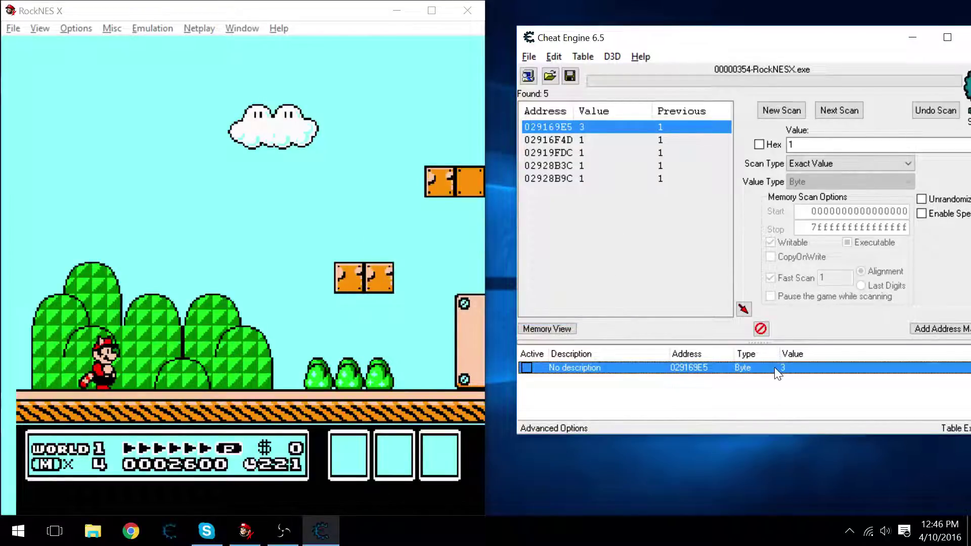
{"action": "left_click", "coordinate": [696, 384]}
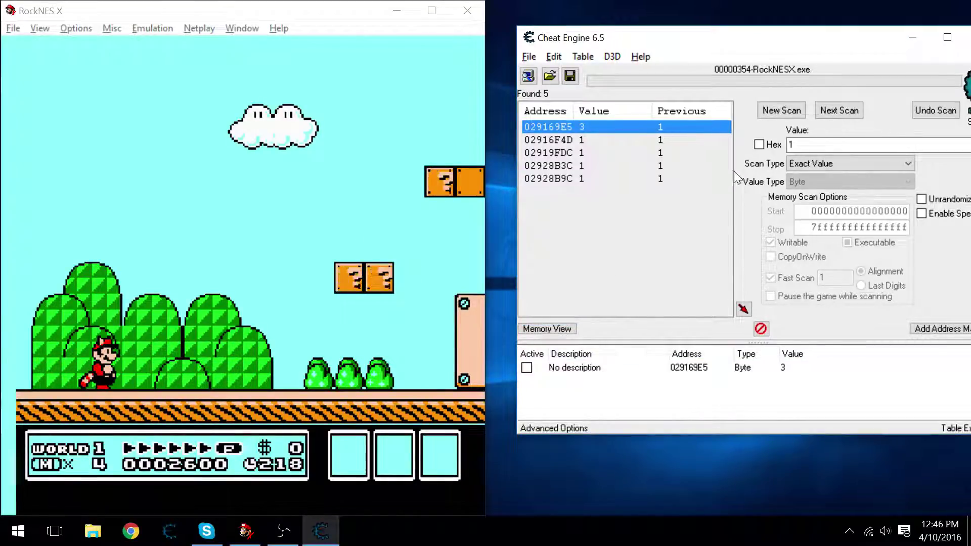
Step: Start a new Byte scan limited to 02900000 through 029FFFFF, searching for the exact value 0
{"action": "left_click", "coordinate": [765, 114]}
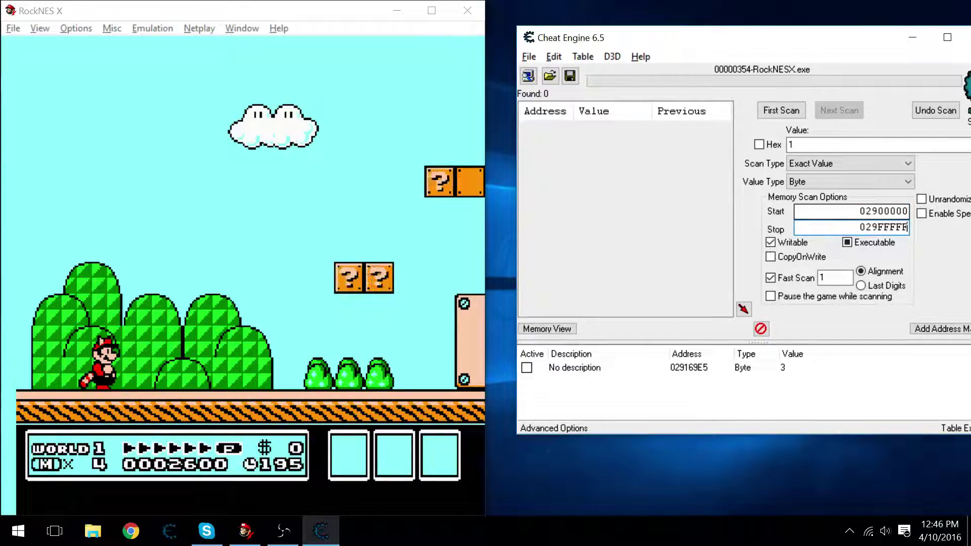
{"action": "left_click", "coordinate": [809, 144]}
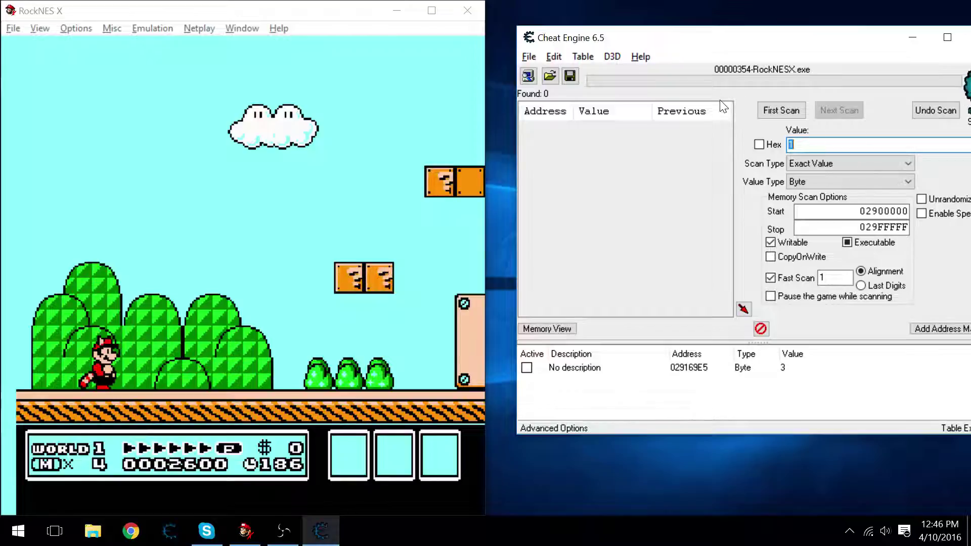
{"action": "type", "text": "0"}
{"action": "left_click", "coordinate": [796, 110]}
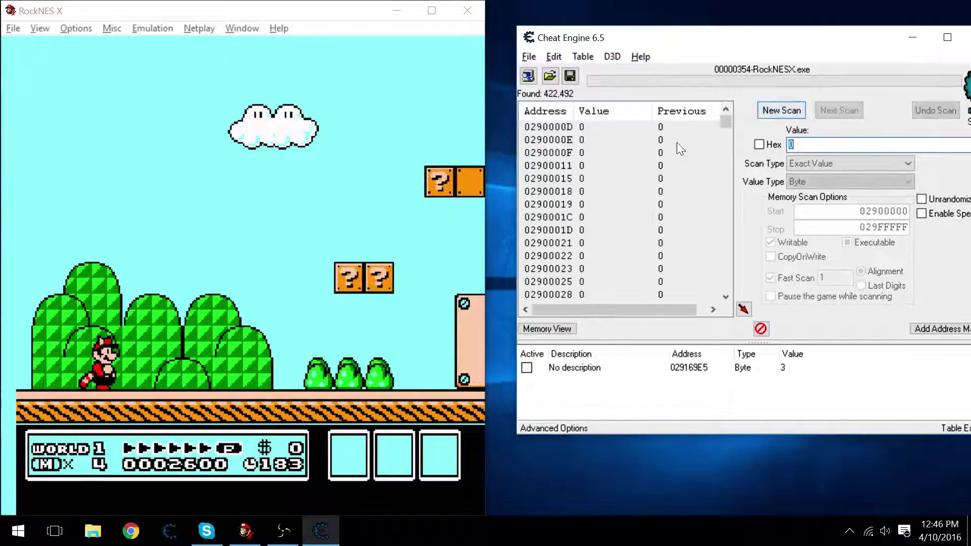
Step: Run Mario into the Piranha Plant to take a hit and pause the game while he is flashing
{"action": "left_click", "coordinate": [211, 232]}
{"action": "key", "text": "Right"}
{"action": "key", "text": "Right"}
{"action": "key", "text": "x"}
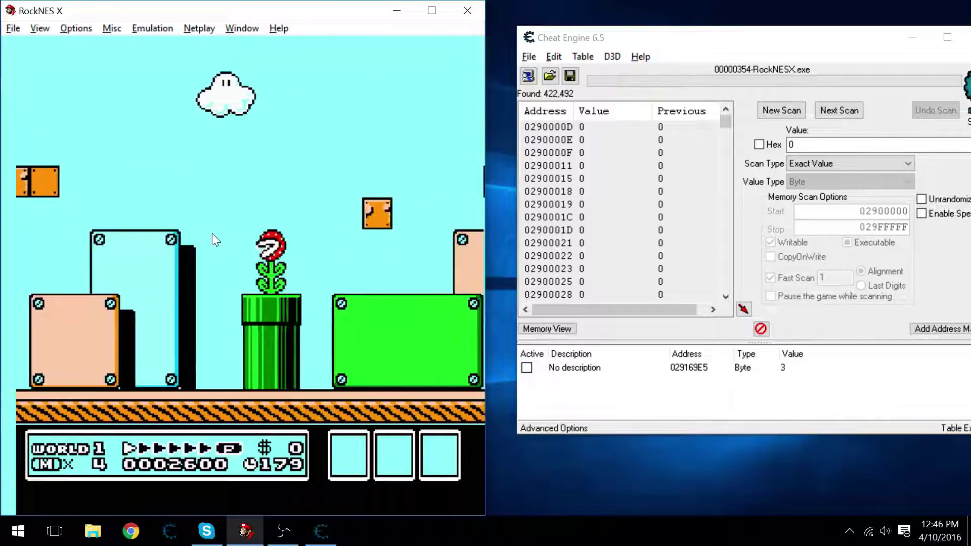
{"action": "key", "text": "Return"}
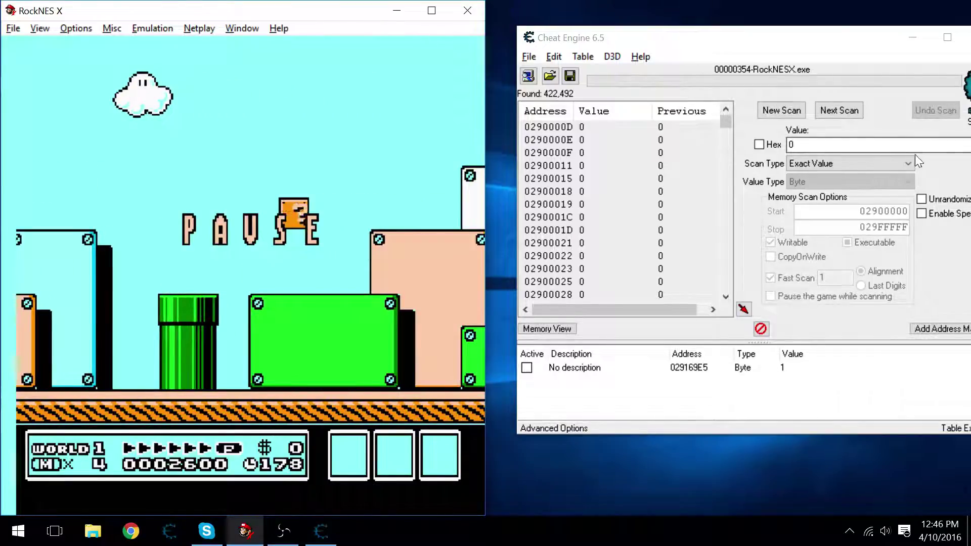
Step: Set the scan type to Increased value and run a next scan
{"action": "left_click", "coordinate": [836, 170]}
{"action": "left_click", "coordinate": [837, 216]}
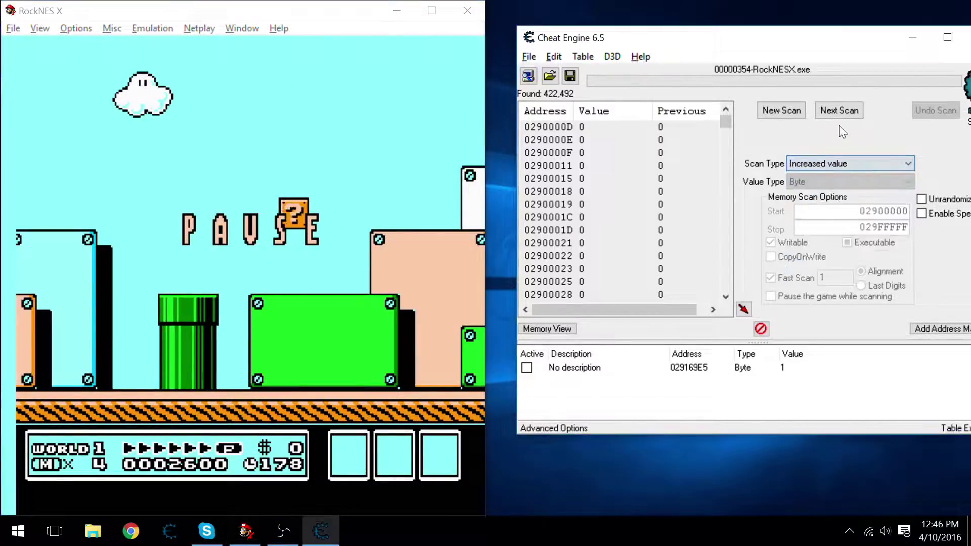
{"action": "left_click", "coordinate": [840, 111]}
Step: Let Mario's hit invincibility run out, pause, and run an Exact Value next scan for 0
{"action": "left_click", "coordinate": [263, 281]}
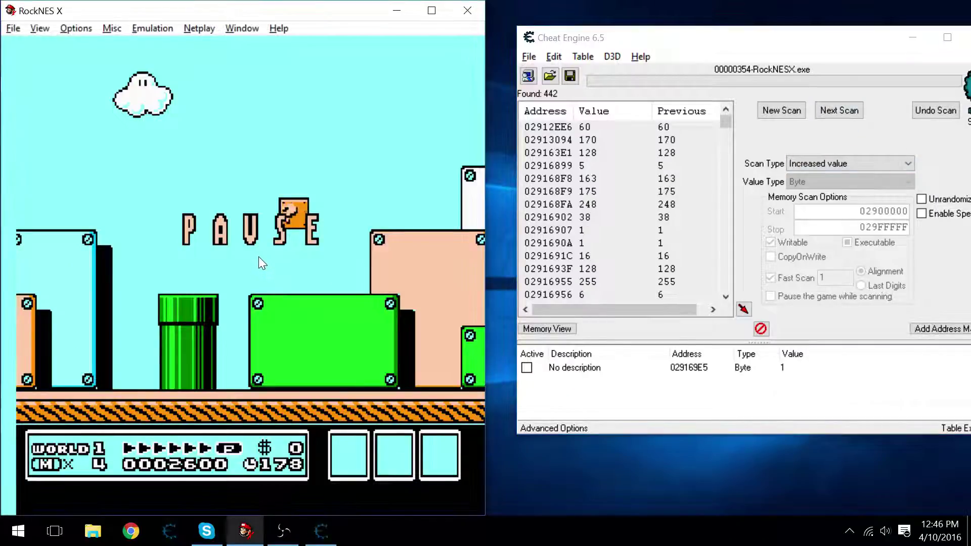
{"action": "key", "text": "Return"}
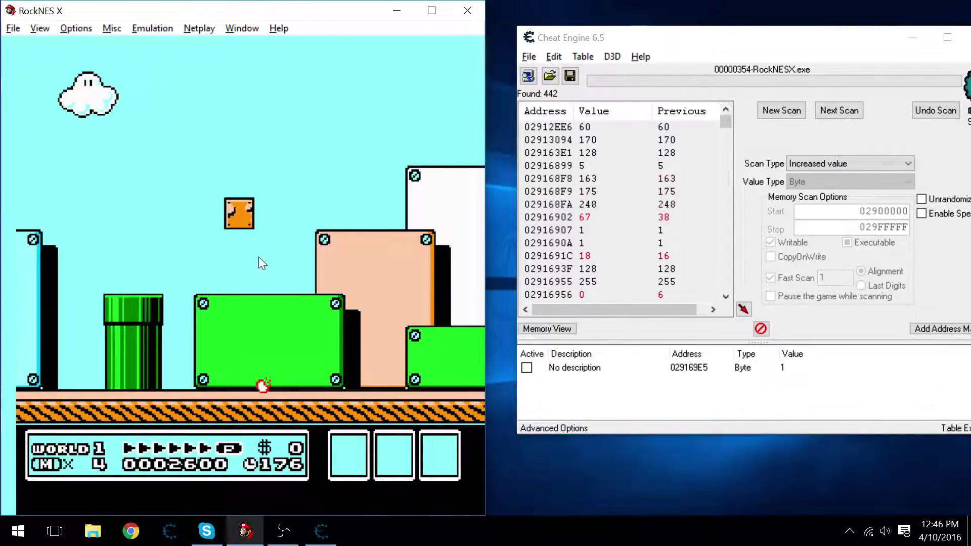
{"action": "key", "text": "Return"}
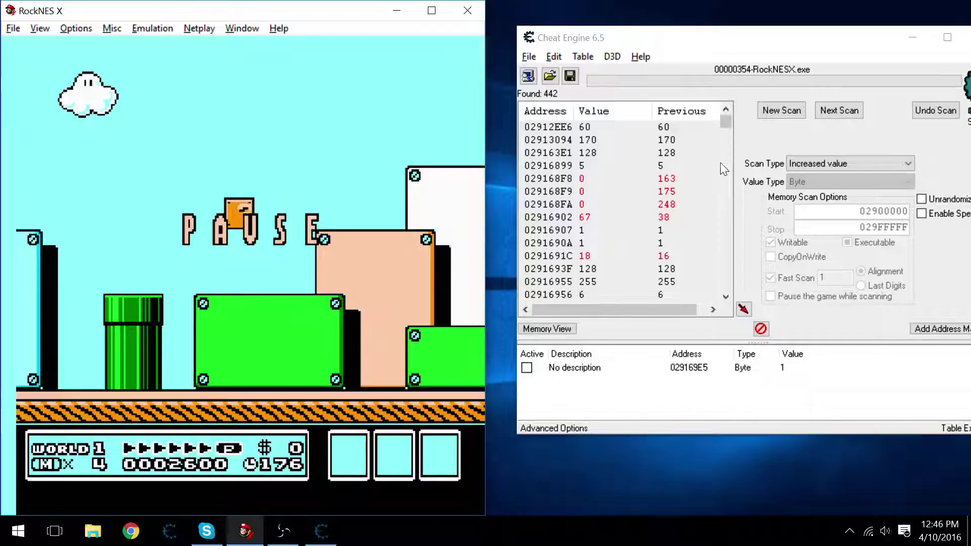
{"action": "left_click", "coordinate": [812, 163]}
{"action": "left_click", "coordinate": [812, 163]}
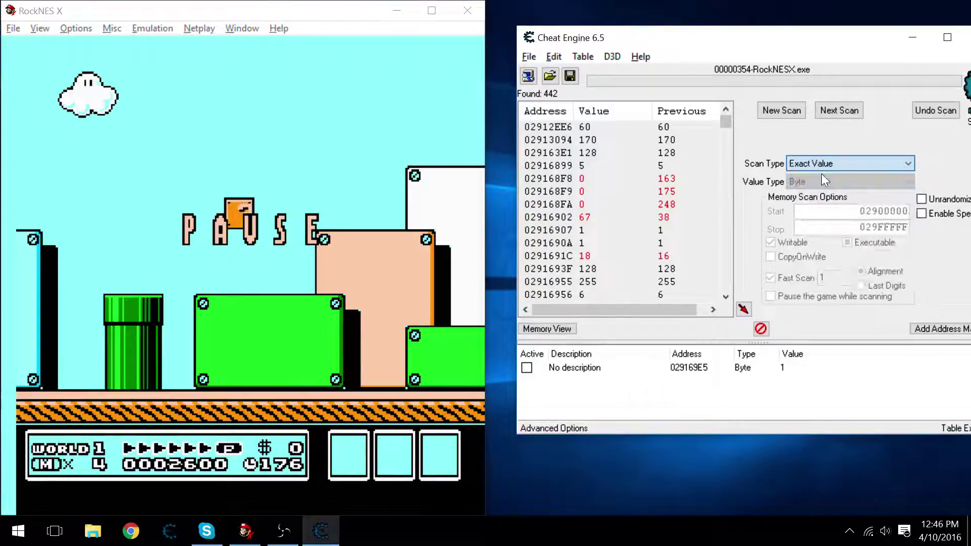
{"action": "left_click", "coordinate": [854, 107]}
Step: Resume the game, make Mario take another hit, and pause while he is invincible
{"action": "left_click", "coordinate": [189, 230]}
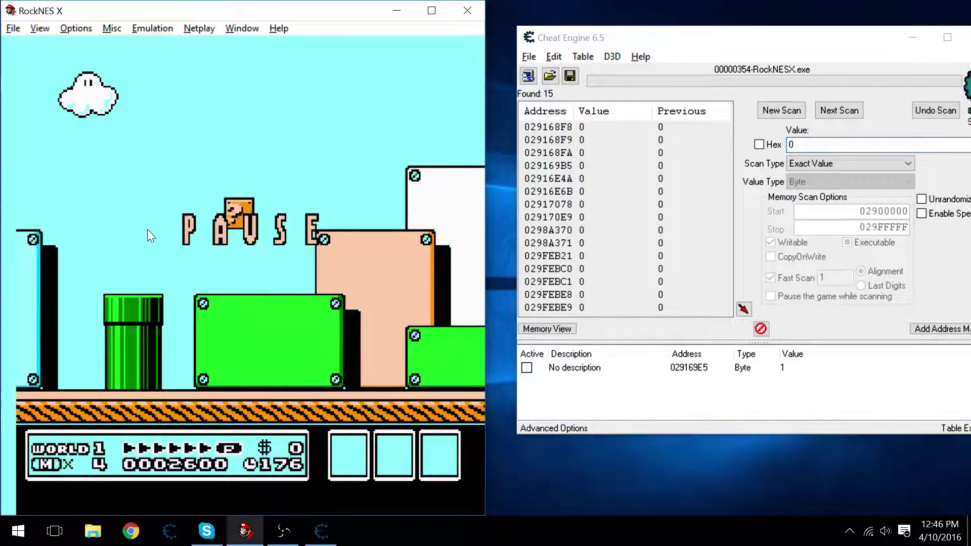
{"action": "key", "text": "Return"}
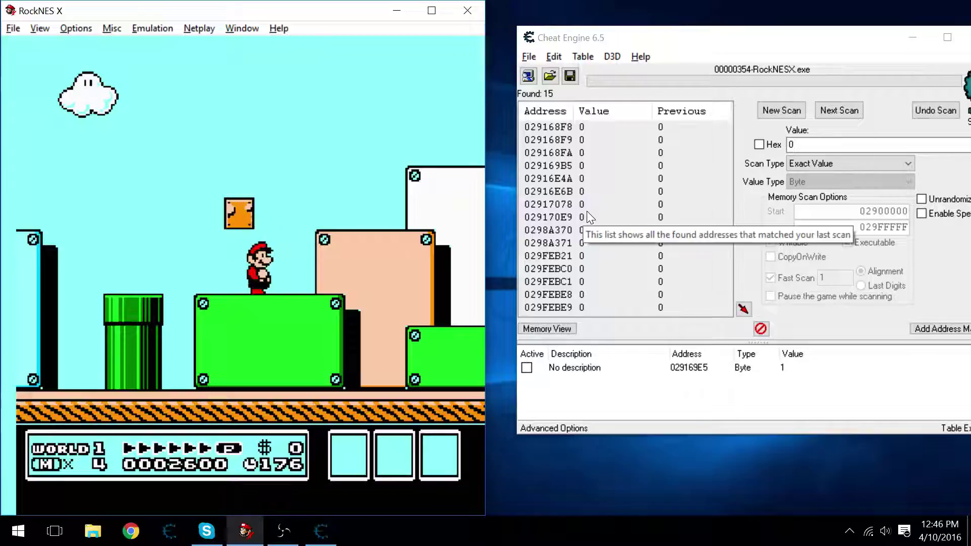
{"action": "key", "text": "Left"}
{"action": "key", "text": "Right"}
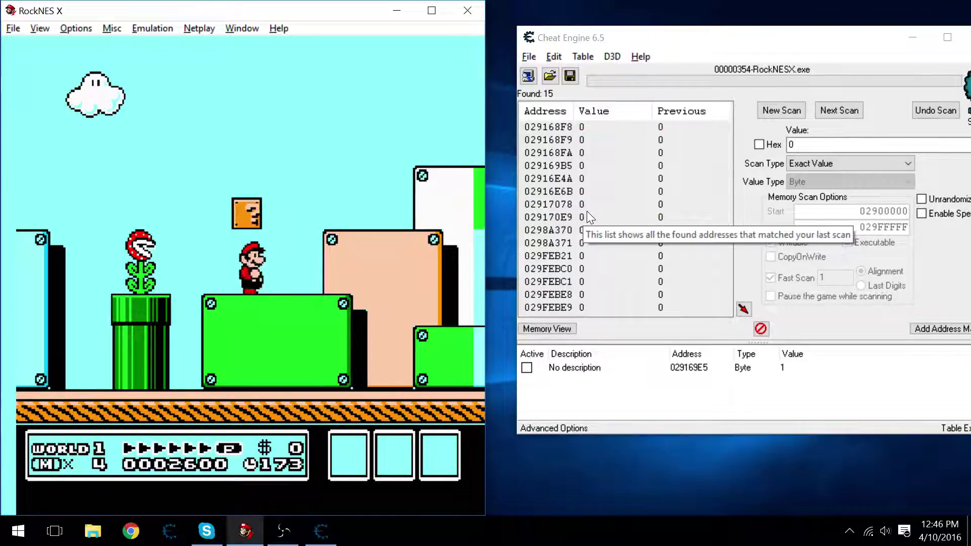
{"action": "key", "text": "Left"}
{"action": "key", "text": "Right"}
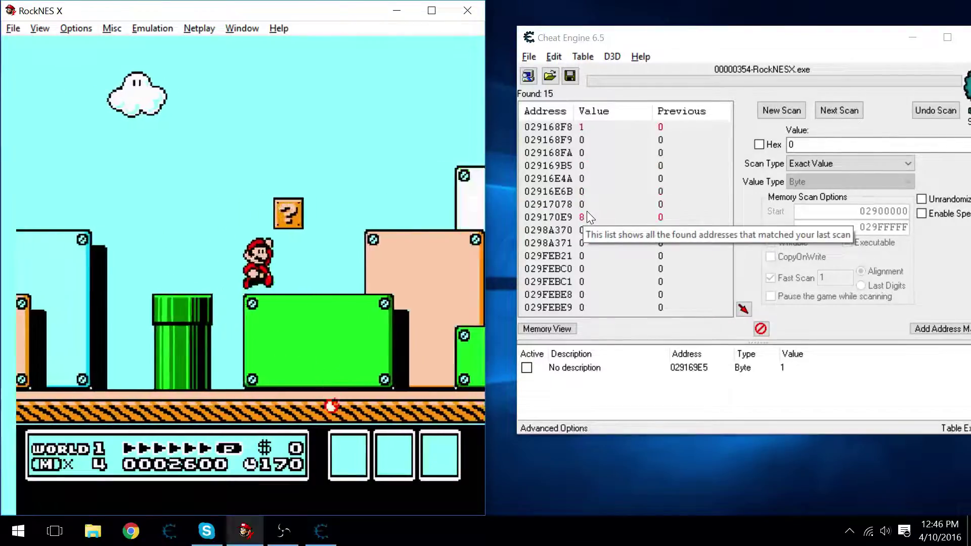
{"action": "key", "text": "Left"}
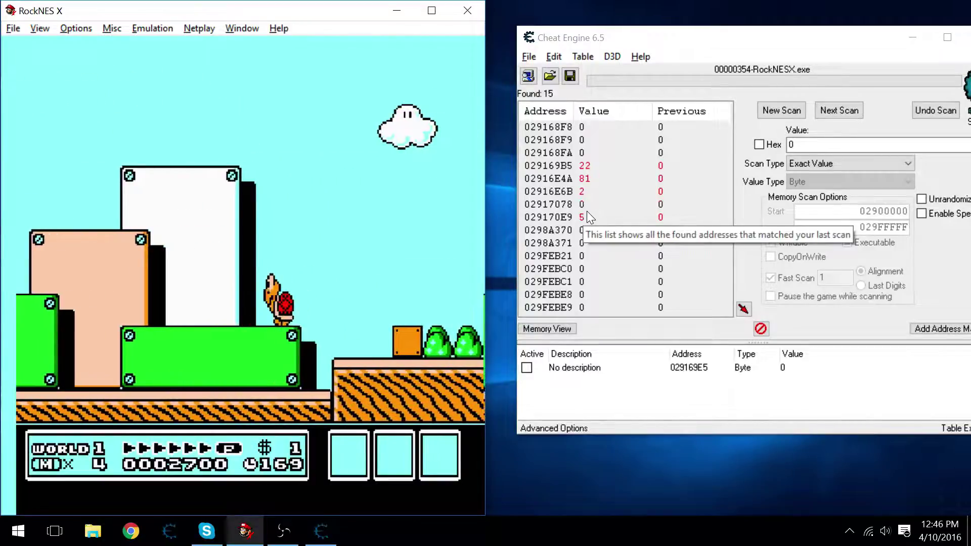
{"action": "key", "text": "Return"}
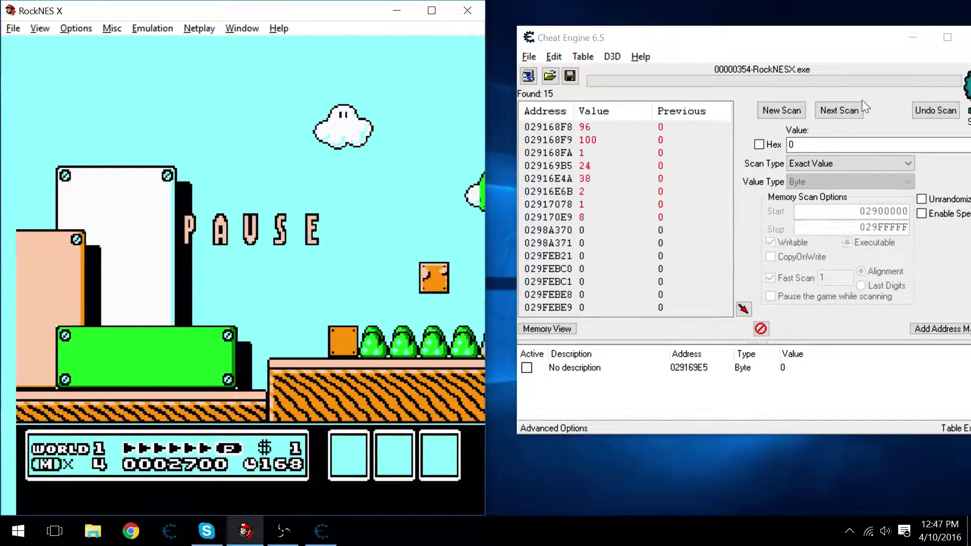
Step: Narrow the remaining addresses with another Increased value next scan
{"action": "left_click", "coordinate": [806, 165]}
{"action": "left_click", "coordinate": [837, 218]}
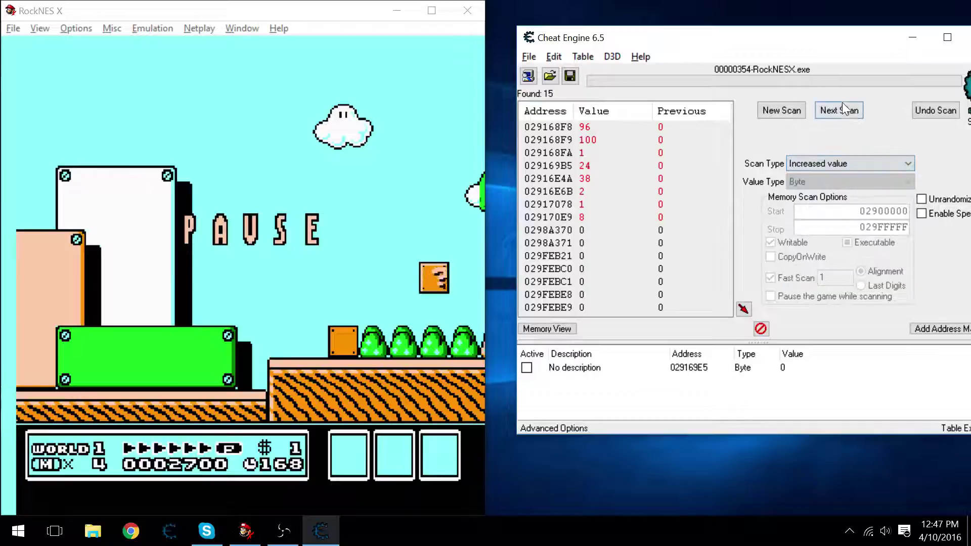
{"action": "left_click", "coordinate": [843, 108]}
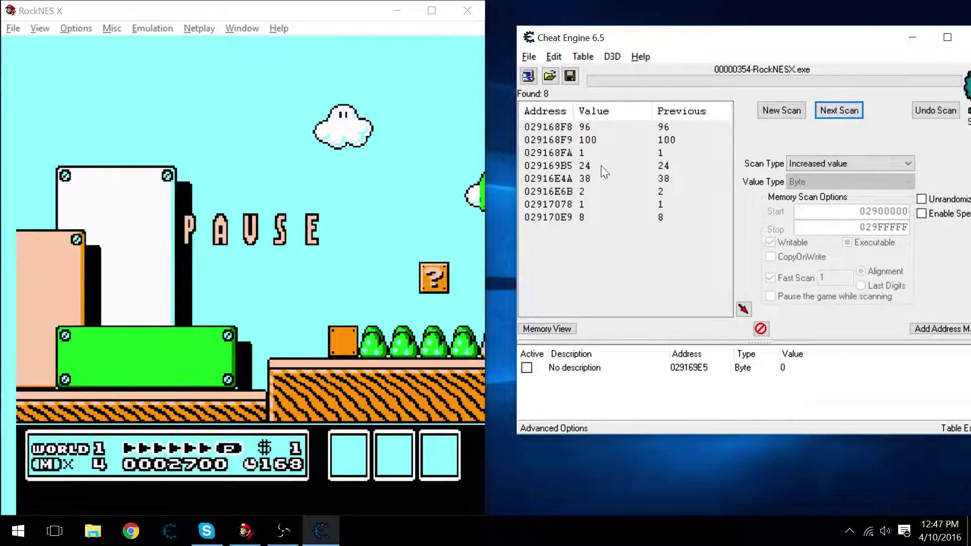
Step: Test address 029168F8 by freezing it while the game resumes, and remove it from the address list
{"action": "double_click", "coordinate": [603, 125]}
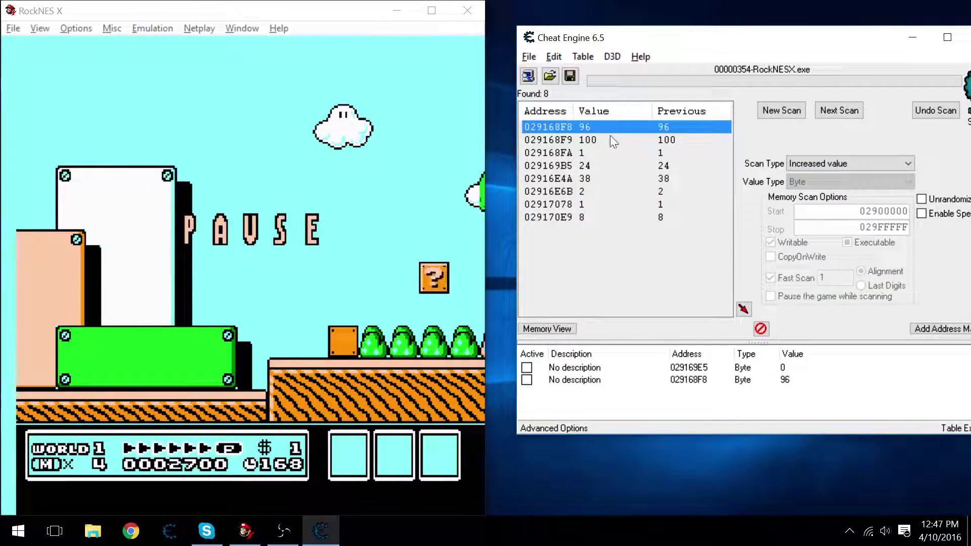
{"action": "left_click", "coordinate": [804, 381]}
{"action": "left_click", "coordinate": [198, 334]}
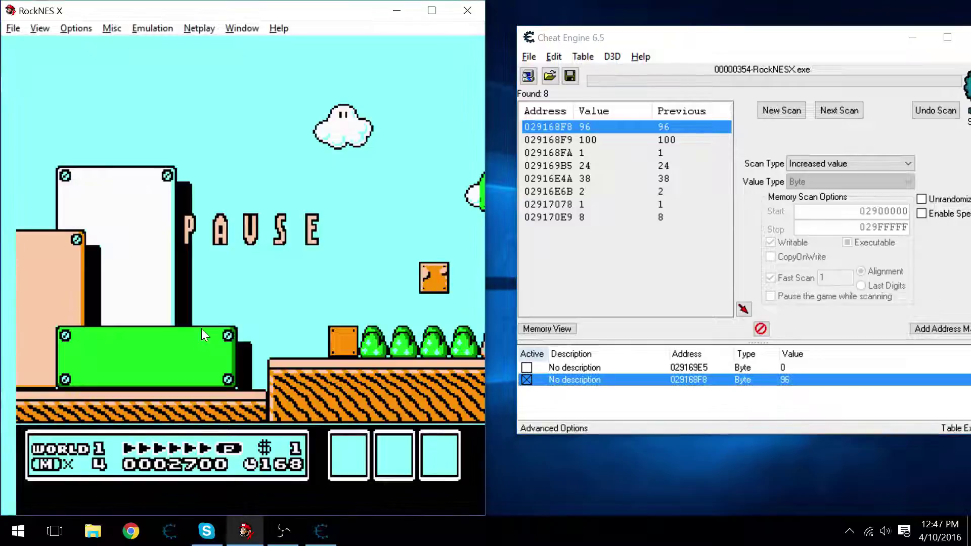
{"action": "key", "text": "Return"}
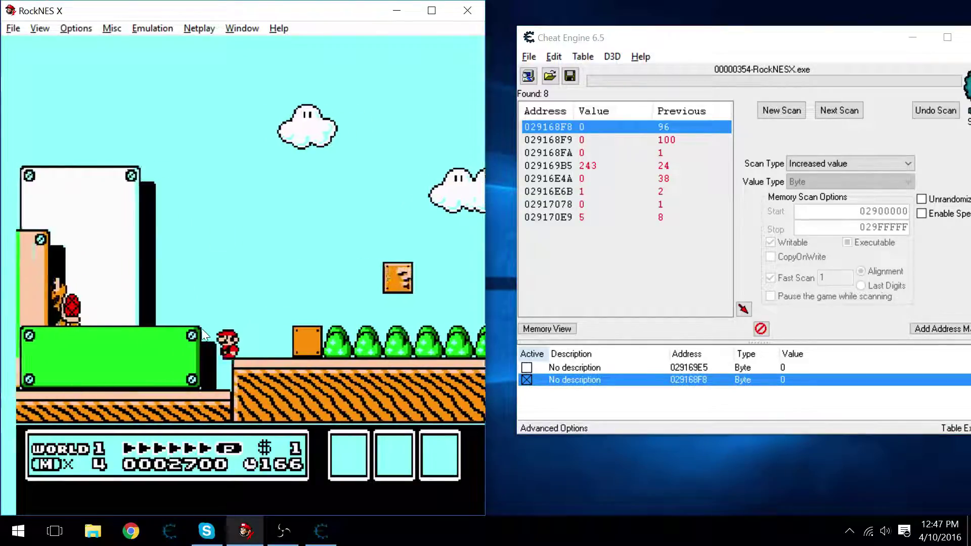
{"action": "right_click", "coordinate": [654, 381]}
{"action": "left_click", "coordinate": [693, 312]}
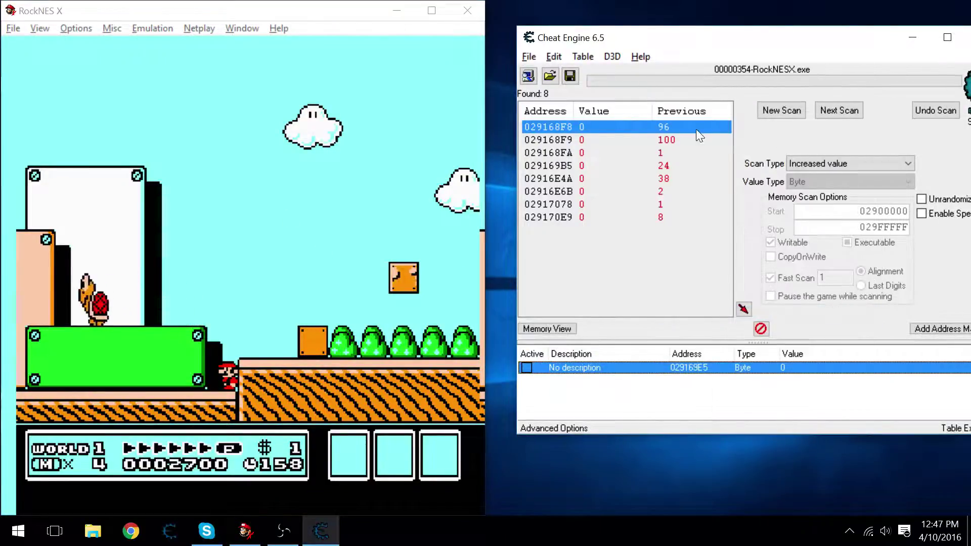
Step: Add address 029168F9 to the address list and try to set its value to 111
{"action": "double_click", "coordinate": [664, 143]}
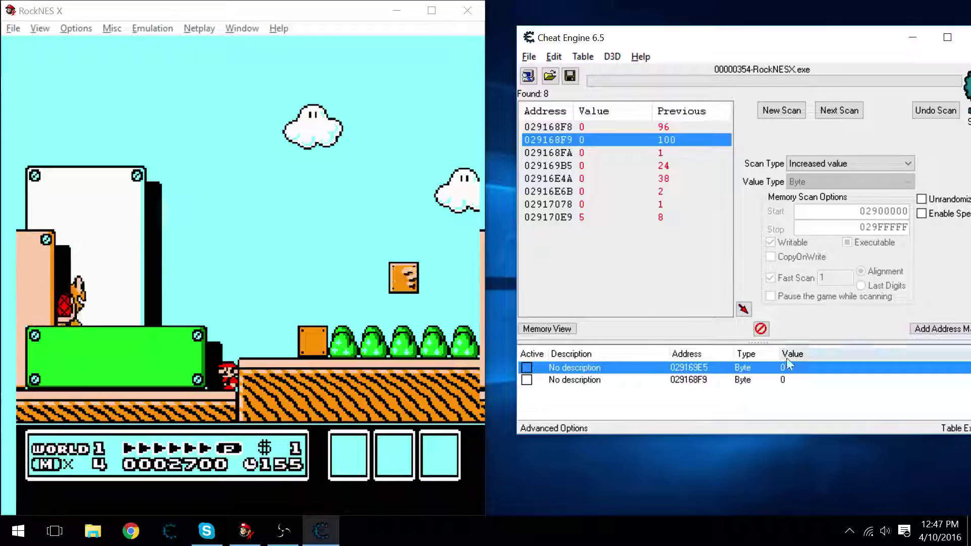
{"action": "double_click", "coordinate": [794, 380]}
{"action": "type", "text": "111"}
{"action": "left_click", "coordinate": [508, 310]}
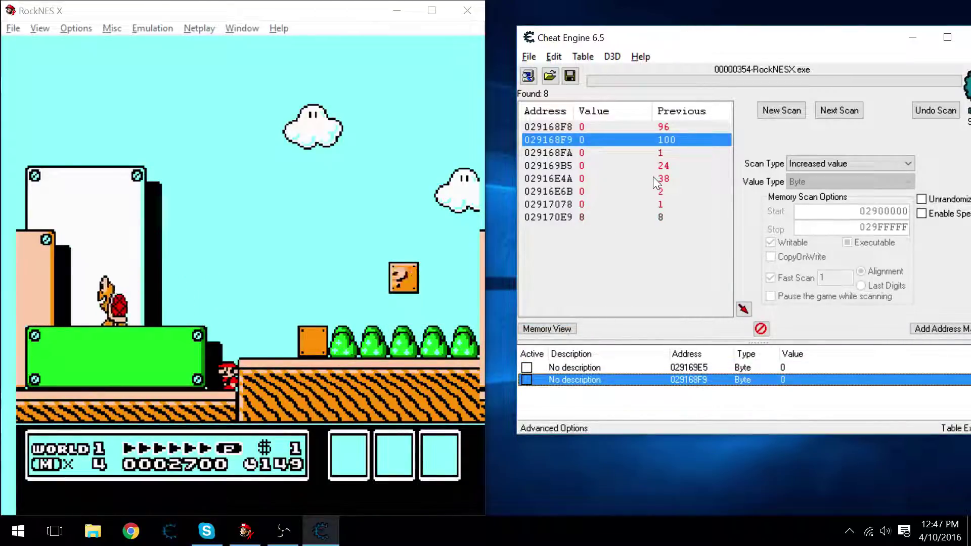
Step: Add address 02916E4A to the address list, set its value to 111, and freeze it
{"action": "double_click", "coordinate": [681, 179]}
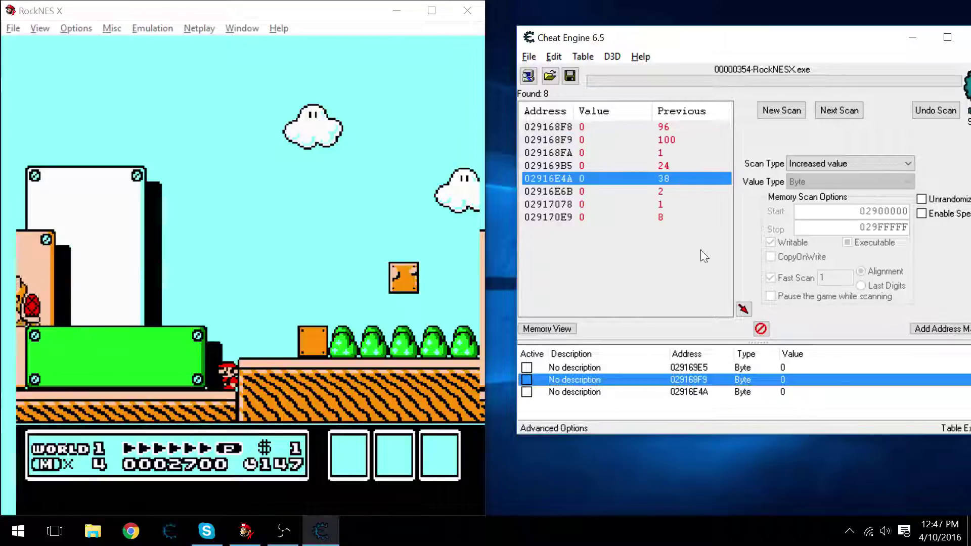
{"action": "double_click", "coordinate": [791, 392]}
{"action": "type", "text": "111"}
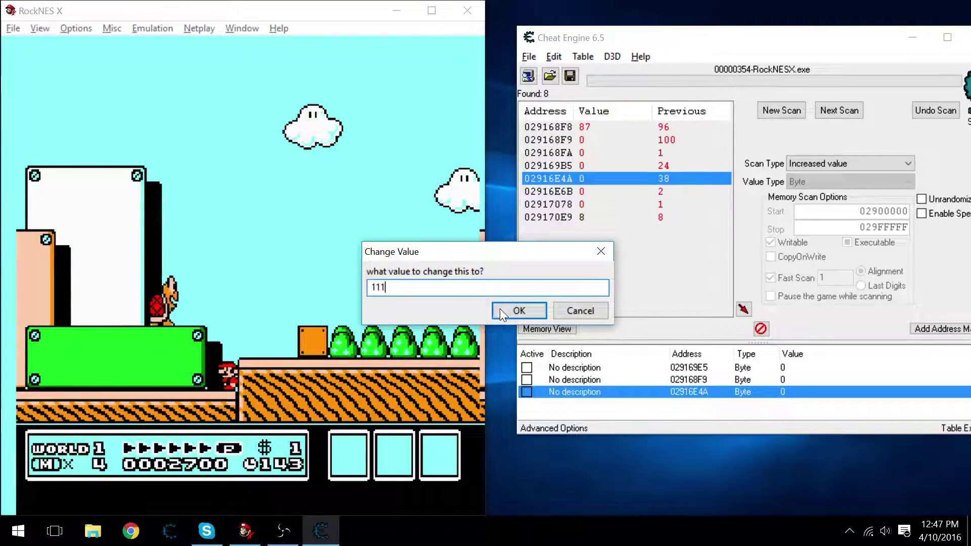
{"action": "left_click", "coordinate": [507, 309]}
{"action": "left_click", "coordinate": [527, 392]}
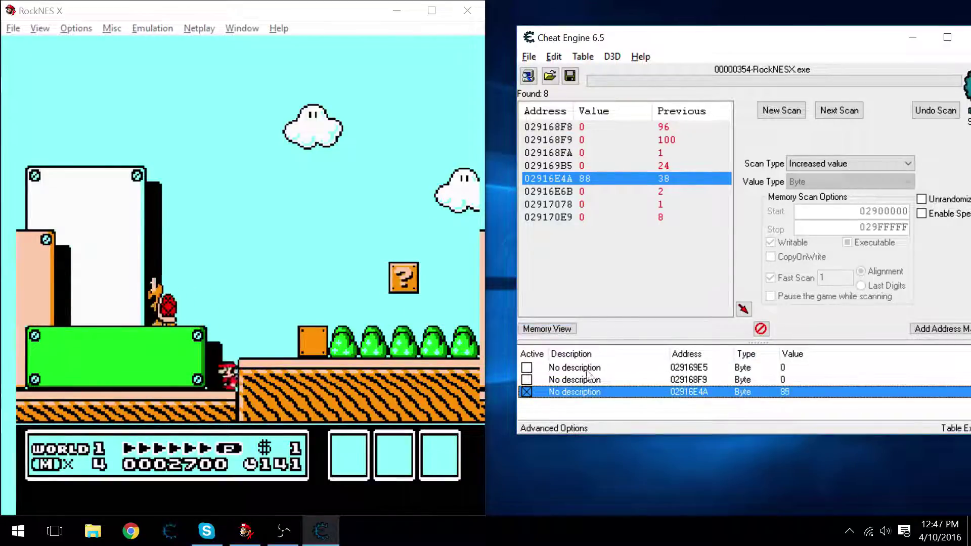
Step: Delete the 029168F9 entry from the address list
{"action": "right_click", "coordinate": [621, 377]}
{"action": "left_click", "coordinate": [638, 310]}
{"action": "left_click", "coordinate": [638, 314]}
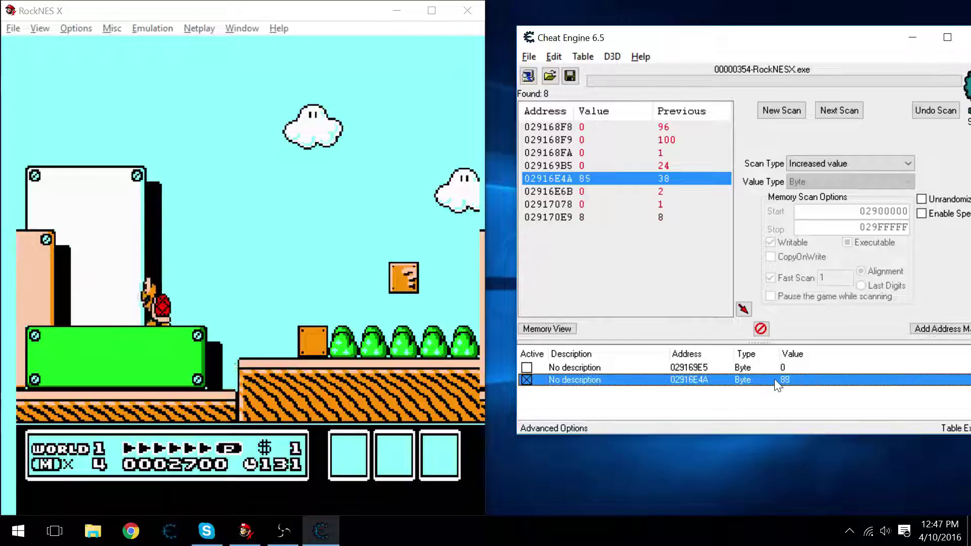
Step: Freeze the power-up address 029169E5, set its value to 3, and return to the game
{"action": "left_click", "coordinate": [751, 367]}
{"action": "key", "text": "space"}
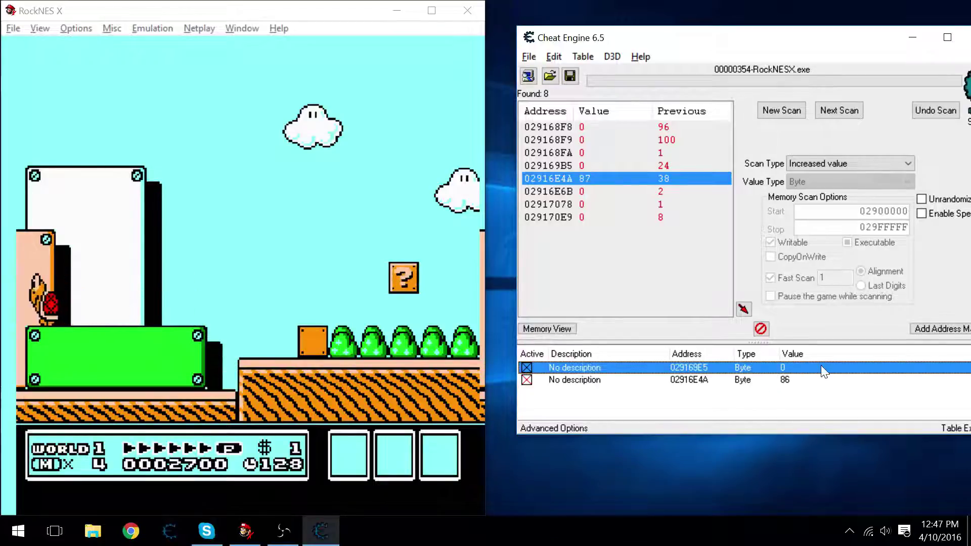
{"action": "double_click", "coordinate": [821, 367]}
{"action": "type", "text": "3"}
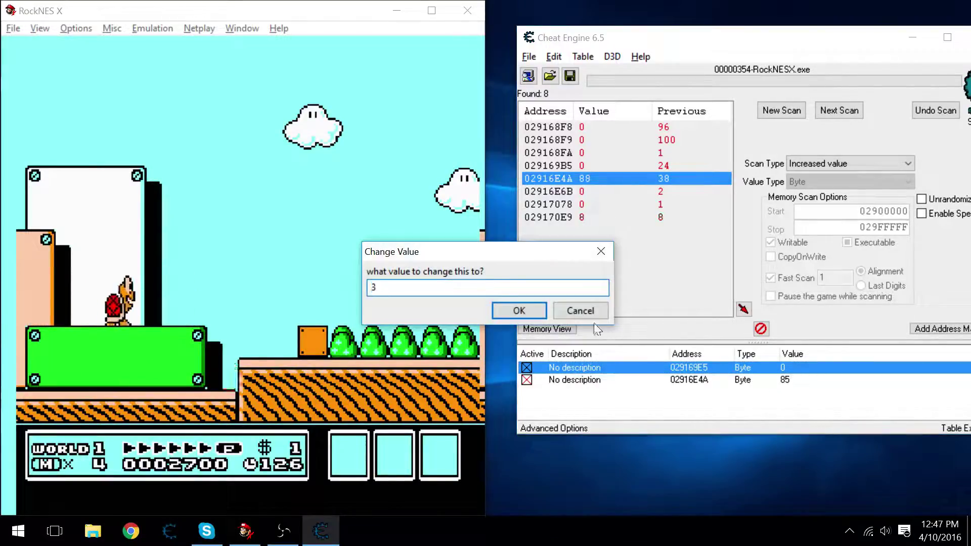
{"action": "left_click", "coordinate": [510, 305]}
{"action": "left_click", "coordinate": [202, 312]}
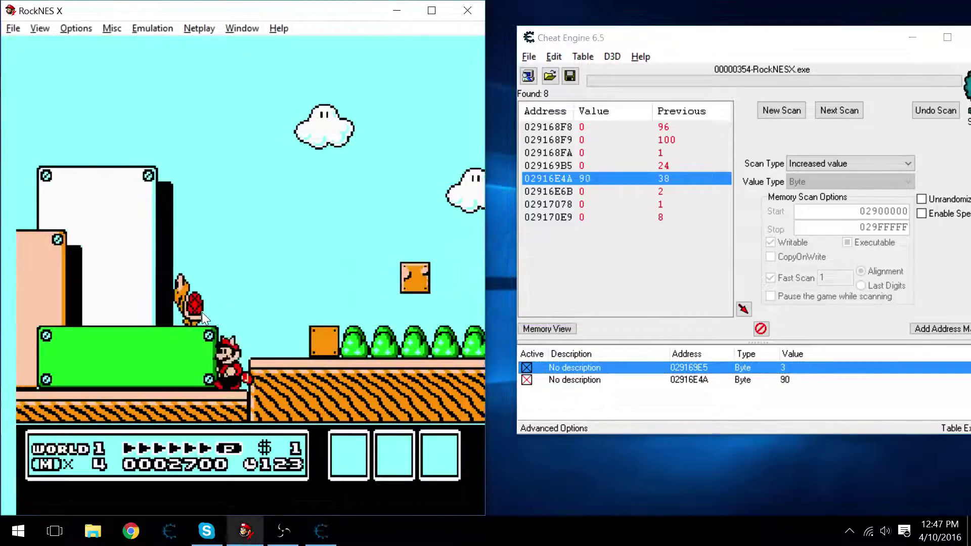
Step: Run and jump Mario right through the rest of the level and hit the goal box at its end
{"action": "key", "text": "Left"}
{"action": "key", "text": "Right"}
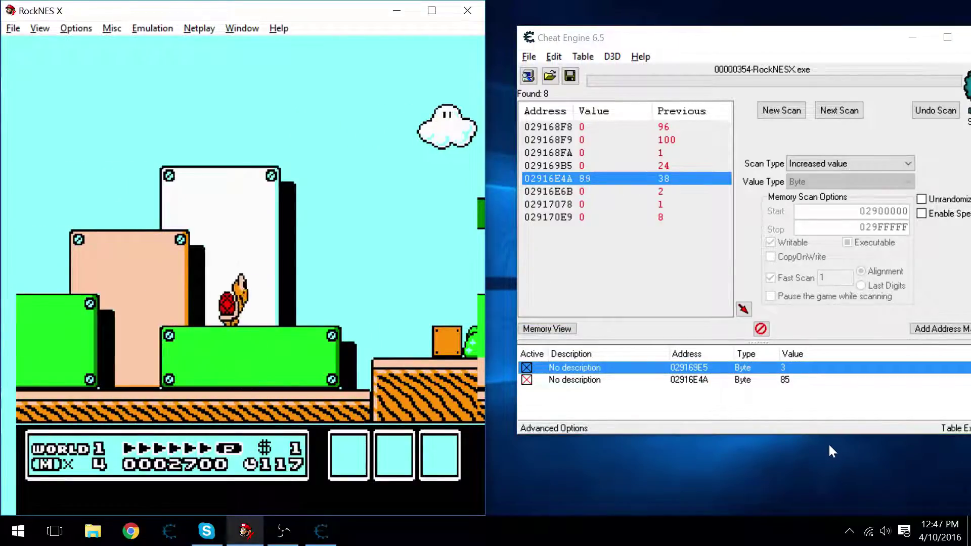
{"action": "key", "text": "Right"}
{"action": "key", "text": "Right"}
{"action": "key", "text": "x"}
{"action": "key", "text": "Right"}
{"action": "key", "text": "x"}
{"action": "key", "text": "Right"}
{"action": "key", "text": "x"}
{"action": "key", "text": "x"}
{"action": "key", "text": "x"}
{"action": "key", "text": "x"}
{"action": "key", "text": "Right"}
{"action": "key", "text": "x"}
{"action": "key", "text": "x"}
{"action": "key", "text": "x"}
{"action": "key", "text": "Right"}
{"action": "key", "text": "x"}
{"action": "key", "text": "x"}
{"action": "key", "text": "Right"}
{"action": "key", "text": "x"}
{"action": "key", "text": "Right"}
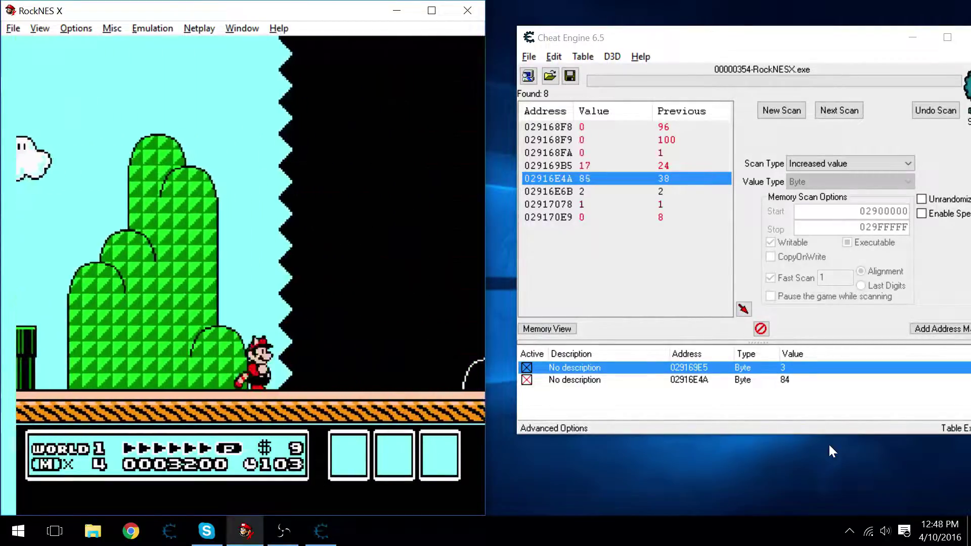
{"action": "key", "text": "Right"}
{"action": "key", "text": "x"}
Step: Raise the power-up address 029169E5 to 7 as the course ends, restore it to 3, and return to the game
{"action": "key", "text": "alt+Tab"}
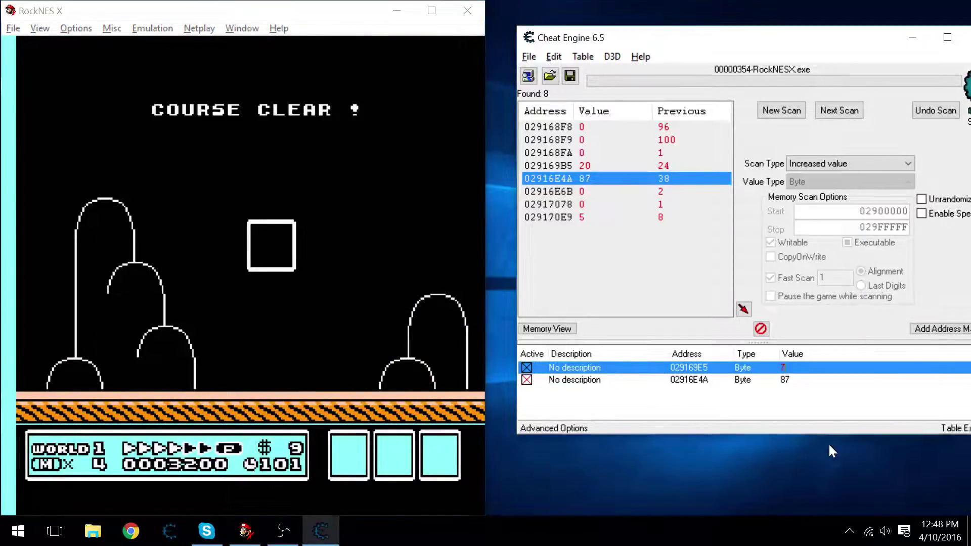
{"action": "key", "text": "alt+Tab"}
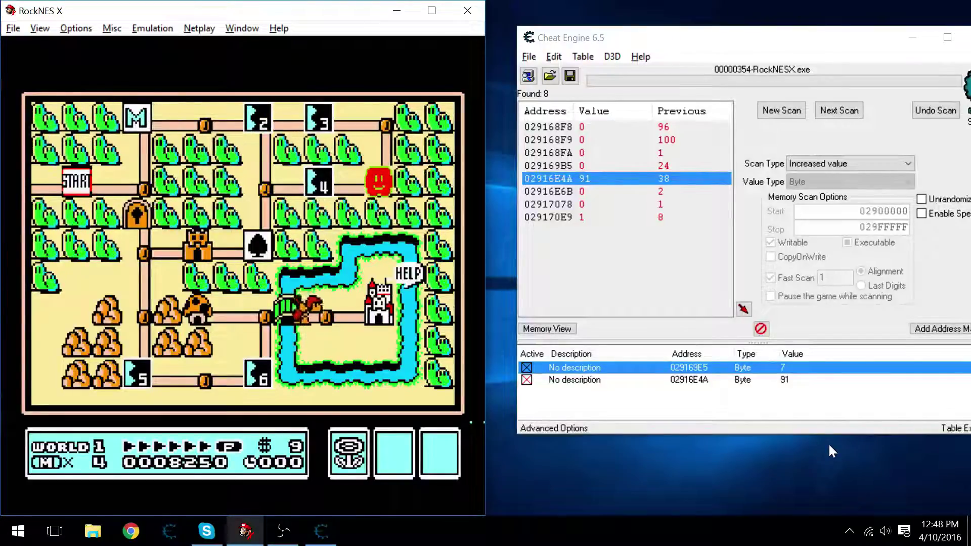
{"action": "key", "text": "alt+Tab"}
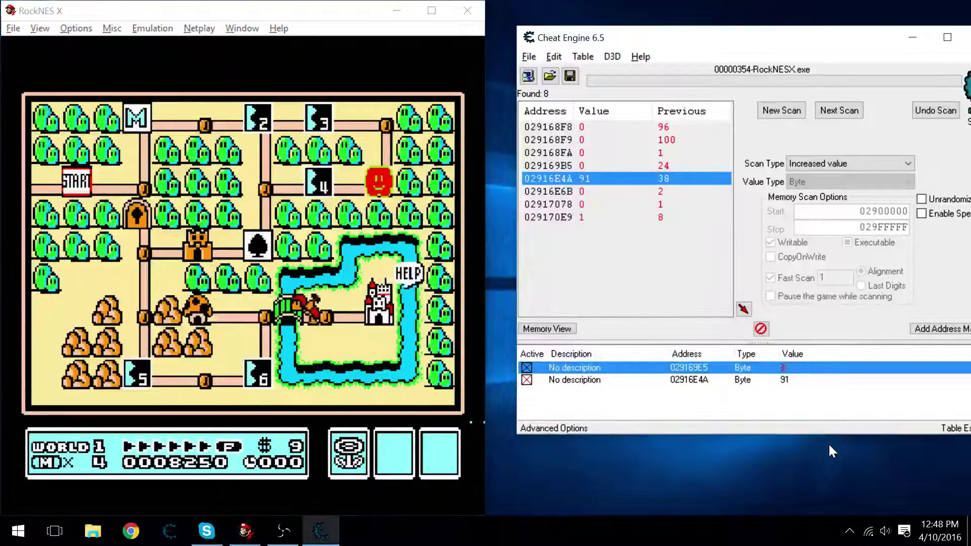
{"action": "key", "text": "alt+Tab"}
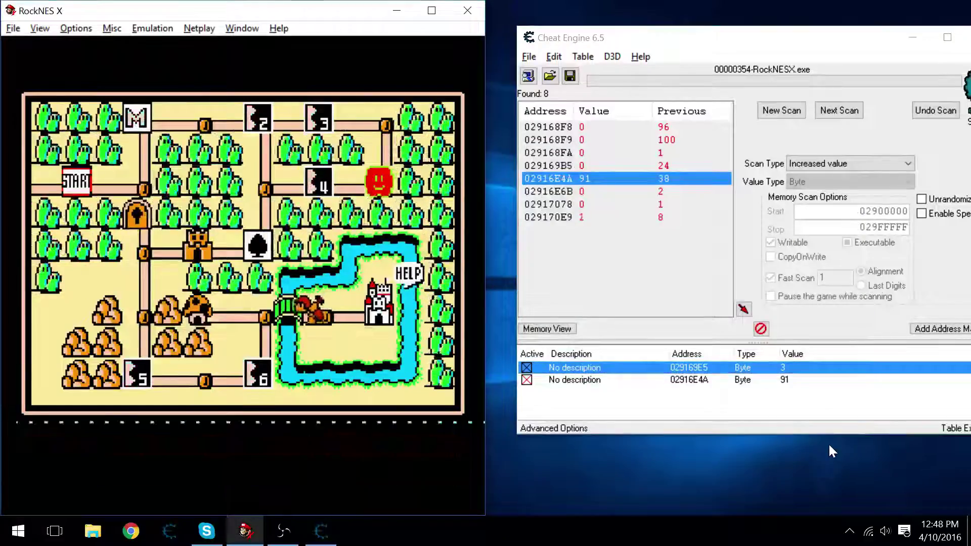
Step: Save the game state on the world map and open the item inventory
{"action": "key", "text": "x"}
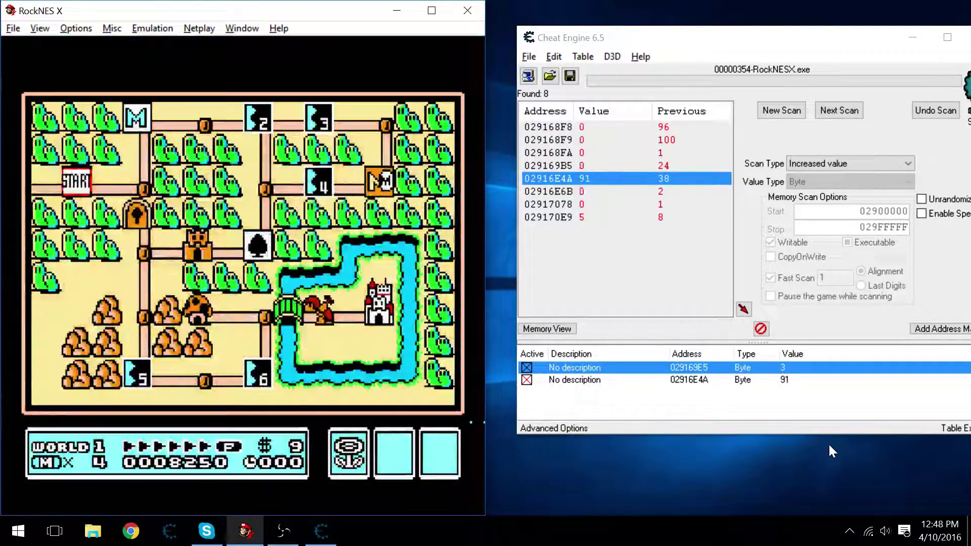
{"action": "key", "text": "F5"}
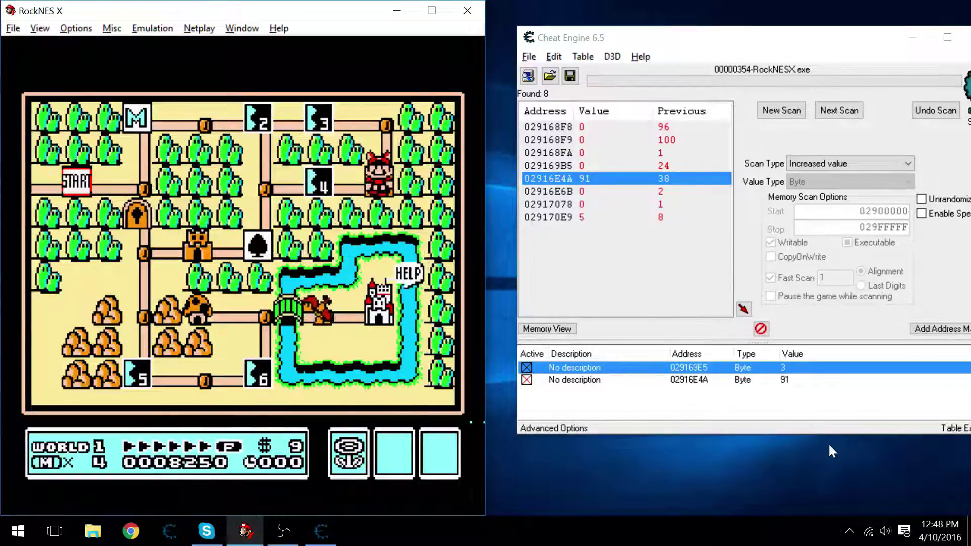
{"action": "key", "text": "z"}
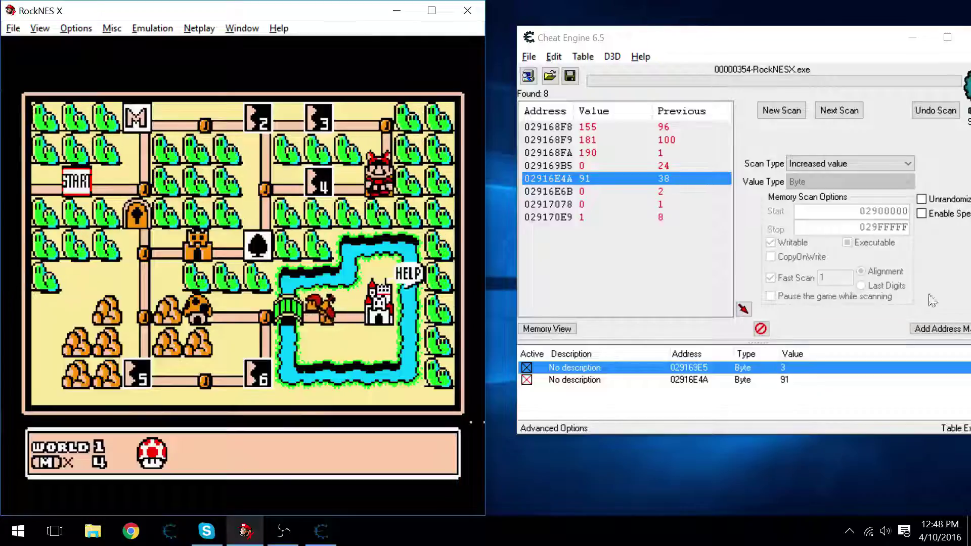
Step: Start a new Byte scan with an unknown initial value over the 02900000 to 029FFFFF range
{"action": "left_click", "coordinate": [782, 111]}
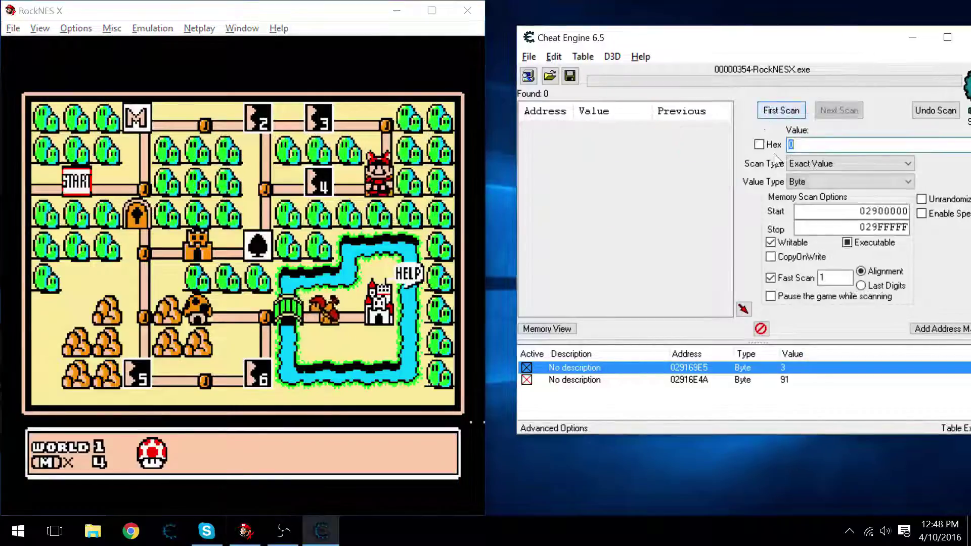
{"action": "left_click", "coordinate": [816, 166]}
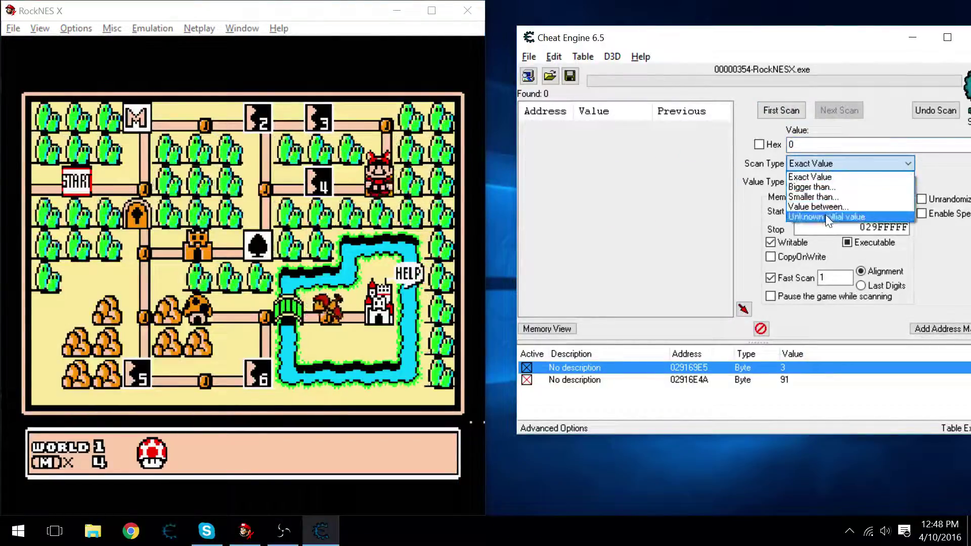
{"action": "left_click", "coordinate": [809, 218]}
{"action": "left_click", "coordinate": [782, 111]}
Step: Use the mushroom from the item inventory and scan for decreased values
{"action": "left_click", "coordinate": [263, 161]}
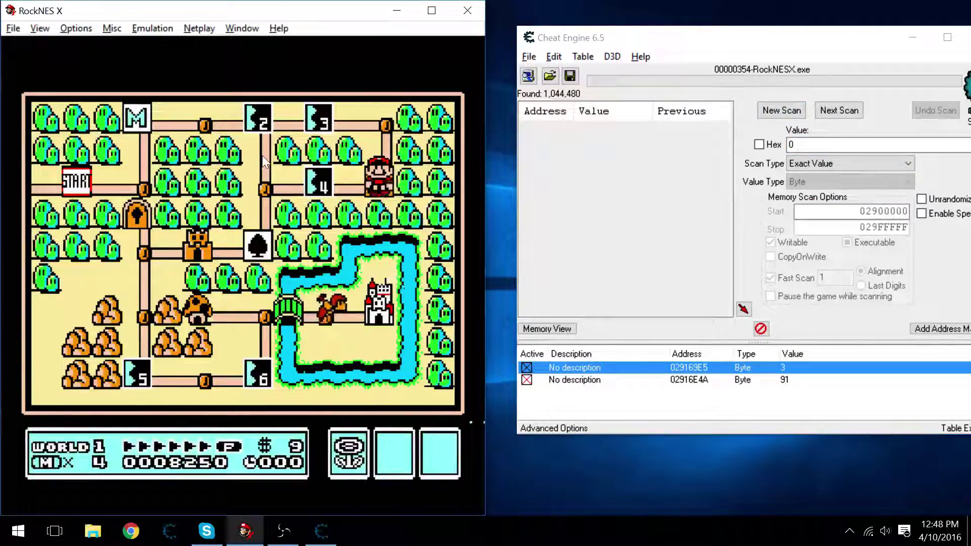
{"action": "left_click", "coordinate": [814, 164]}
{"action": "left_click", "coordinate": [815, 242]}
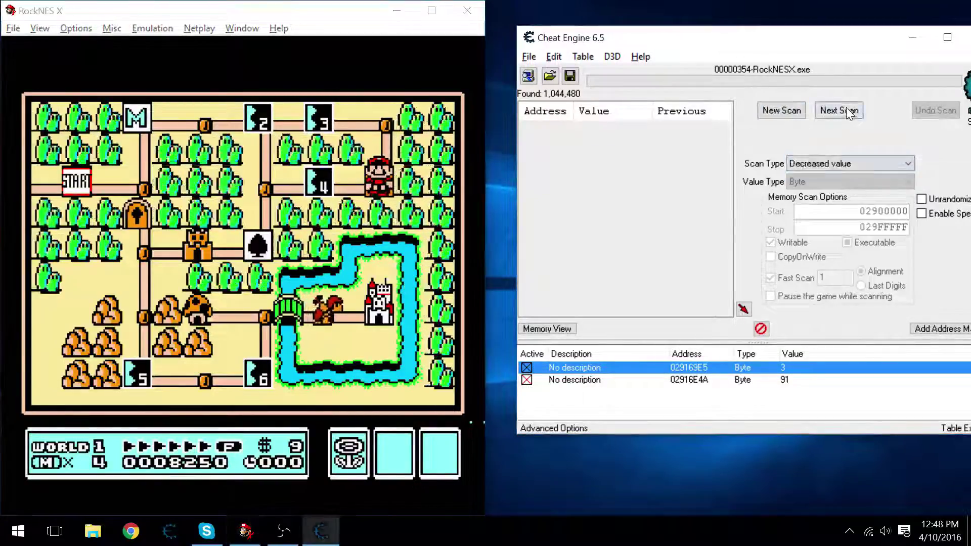
{"action": "left_click", "coordinate": [849, 111]}
Step: Enter a level from the world map and move Mario right to the boomerang-throwing enemy
{"action": "left_click", "coordinate": [248, 169]}
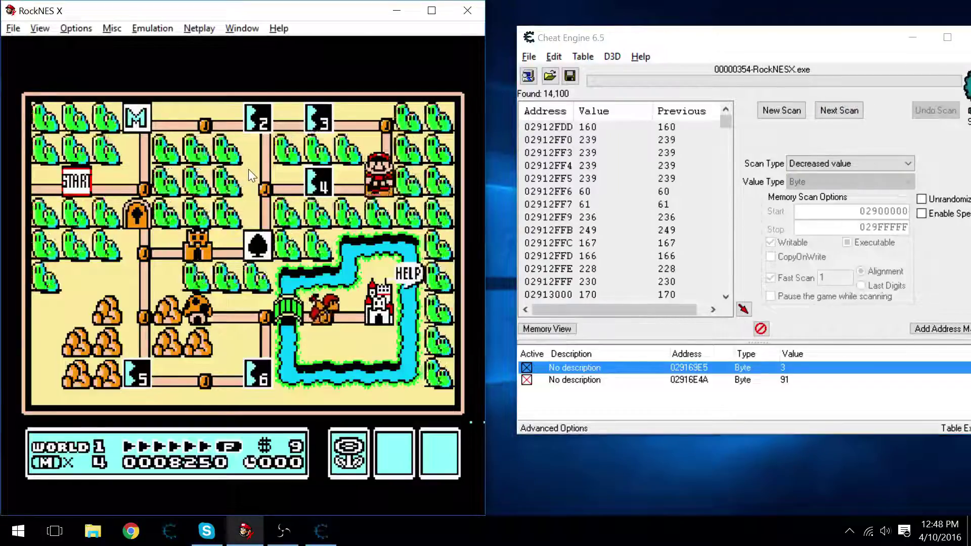
{"action": "key", "text": "Left"}
{"action": "key", "text": "x"}
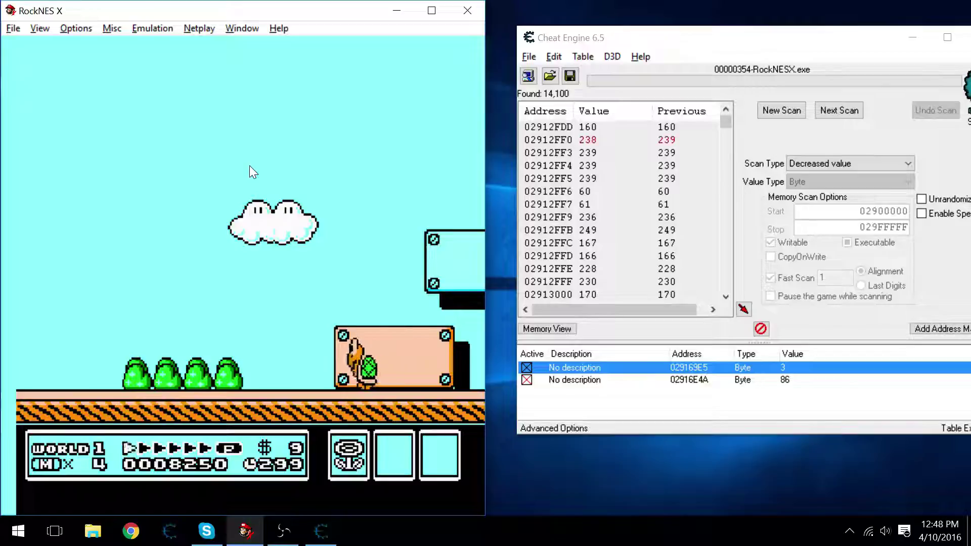
{"action": "key", "text": "Right"}
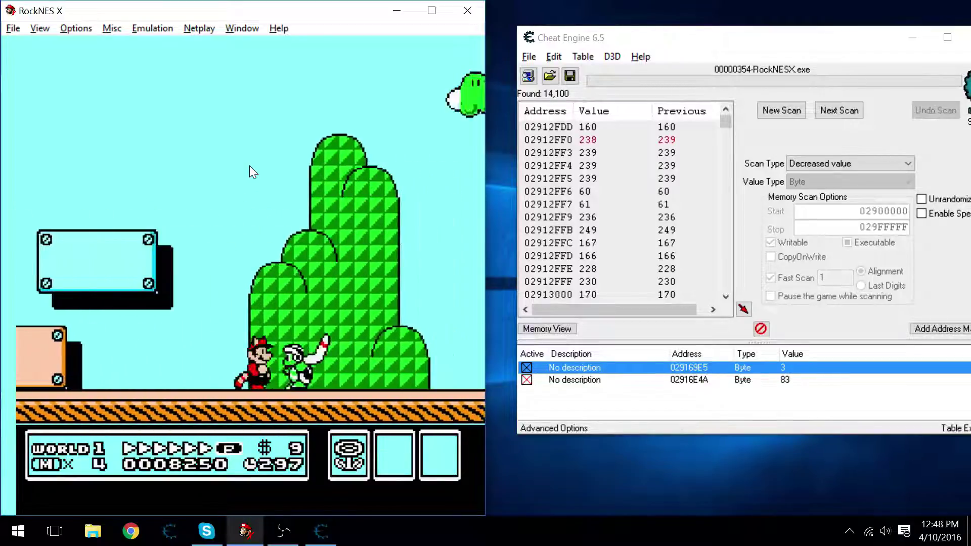
{"action": "key", "text": "x"}
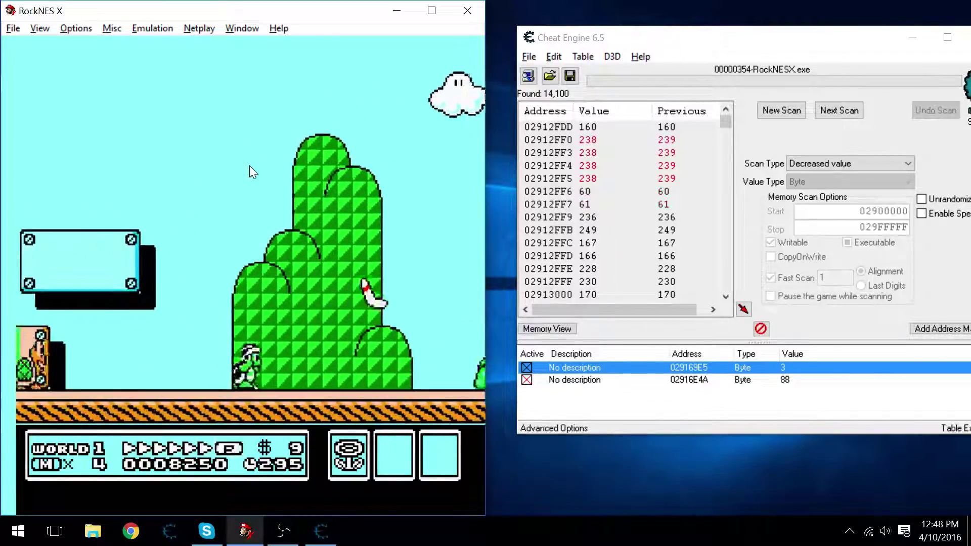
Step: Scan repeatedly for unchanged values to narrow down the address results while the game runs
{"action": "left_click", "coordinate": [851, 164]}
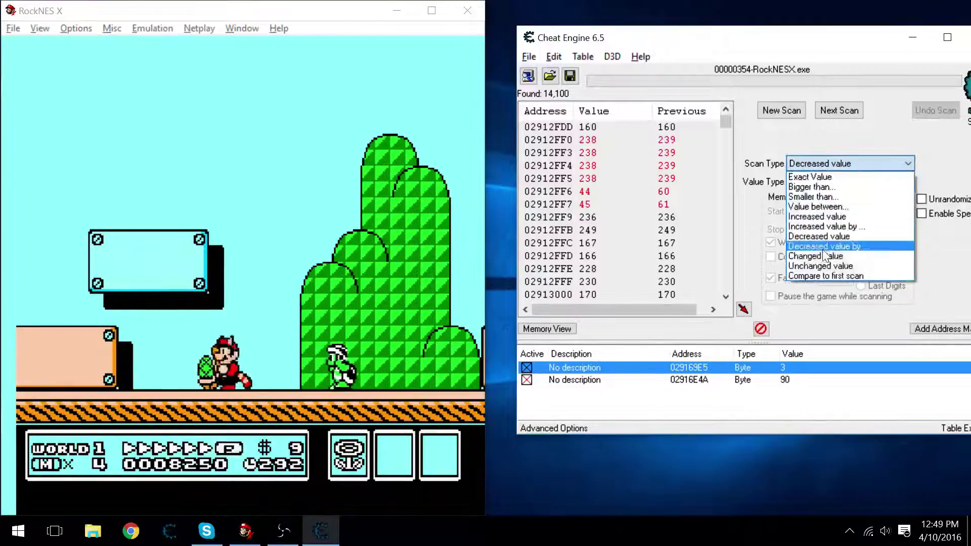
{"action": "left_click", "coordinate": [829, 268]}
{"action": "left_click", "coordinate": [851, 111]}
{"action": "left_click", "coordinate": [851, 110]}
{"action": "left_click", "coordinate": [851, 111]}
{"action": "left_click", "coordinate": [851, 110]}
{"action": "left_click", "coordinate": [851, 111]}
{"action": "left_click", "coordinate": [851, 110]}
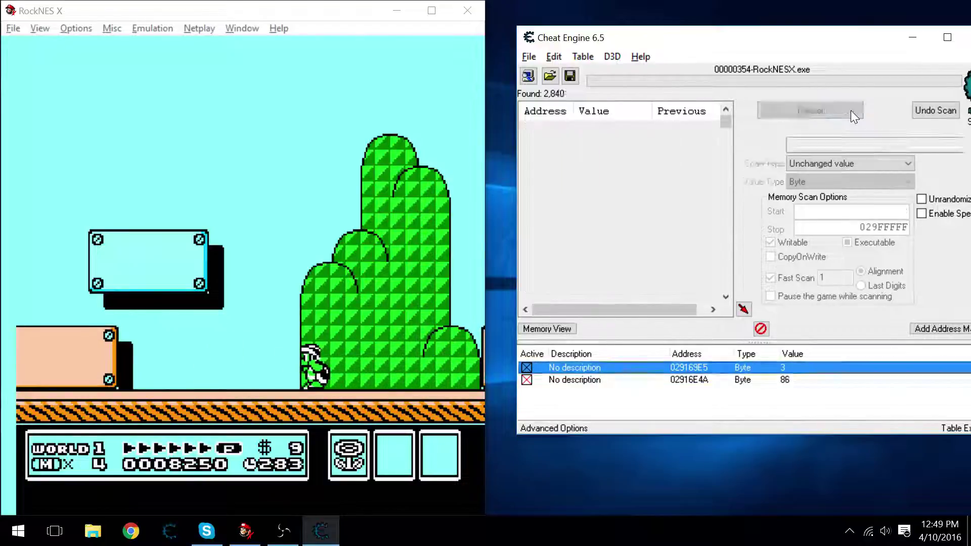
{"action": "left_click", "coordinate": [851, 110]}
{"action": "left_click", "coordinate": [851, 111]}
{"action": "left_click", "coordinate": [850, 112]}
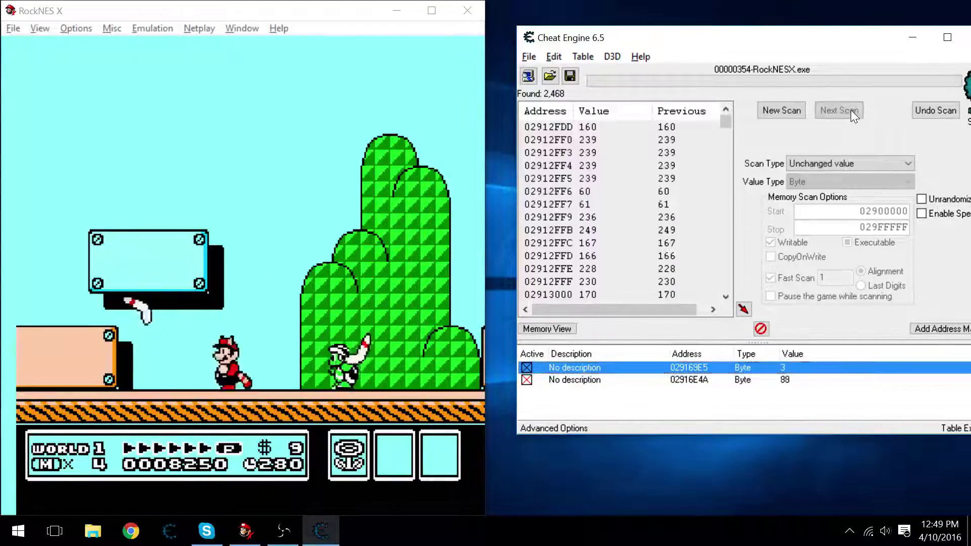
Step: Load the saved game state from slot 0 and scan for increased values
{"action": "left_click", "coordinate": [316, 208]}
{"action": "key", "text": "F7"}
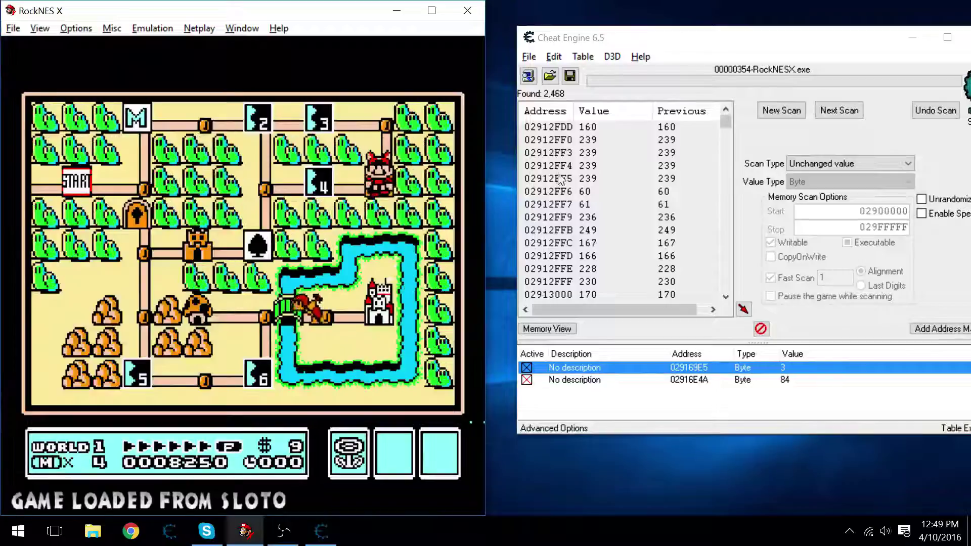
{"action": "left_click", "coordinate": [907, 163]}
{"action": "left_click", "coordinate": [878, 214]}
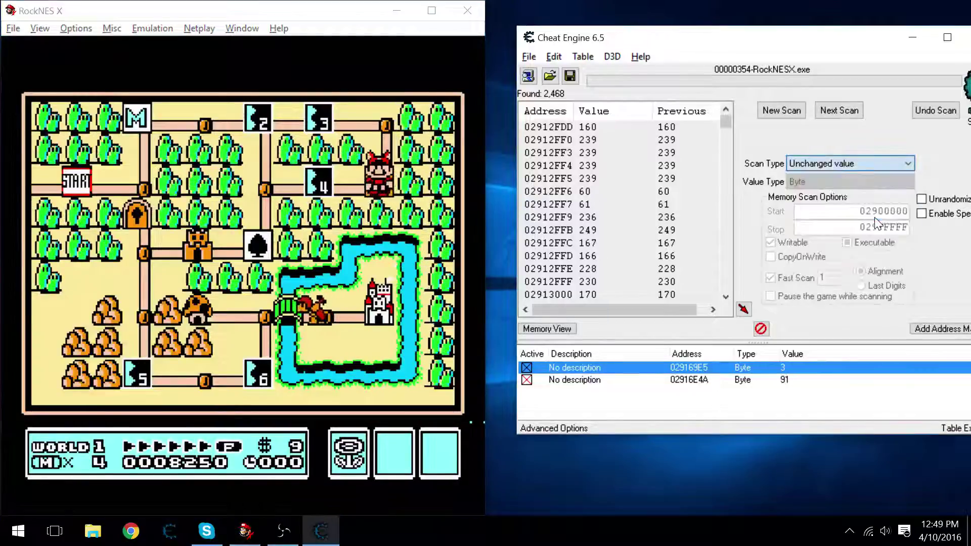
{"action": "left_click", "coordinate": [855, 110]}
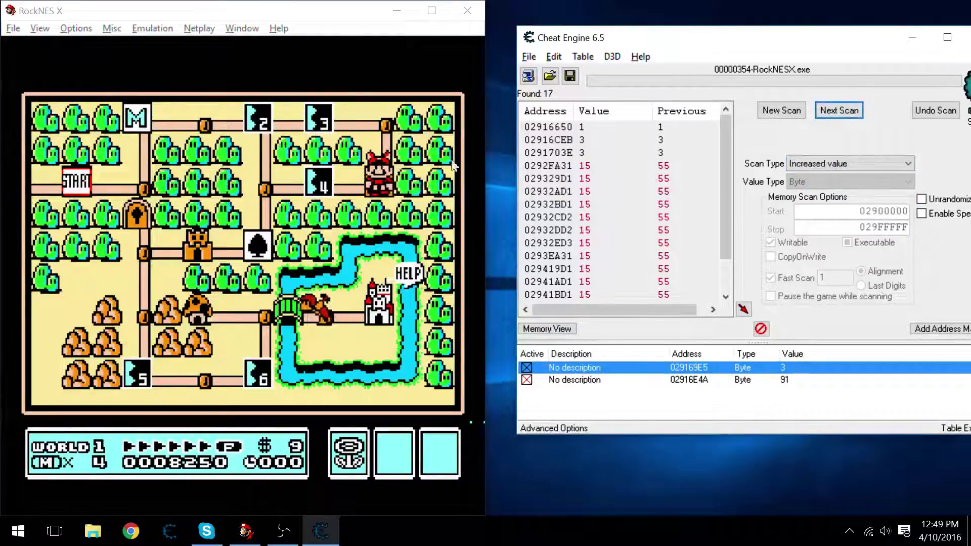
Step: Filter the remaining addresses with an unchanged value scan and return to the game
{"action": "left_click", "coordinate": [821, 163]}
{"action": "left_click", "coordinate": [824, 262]}
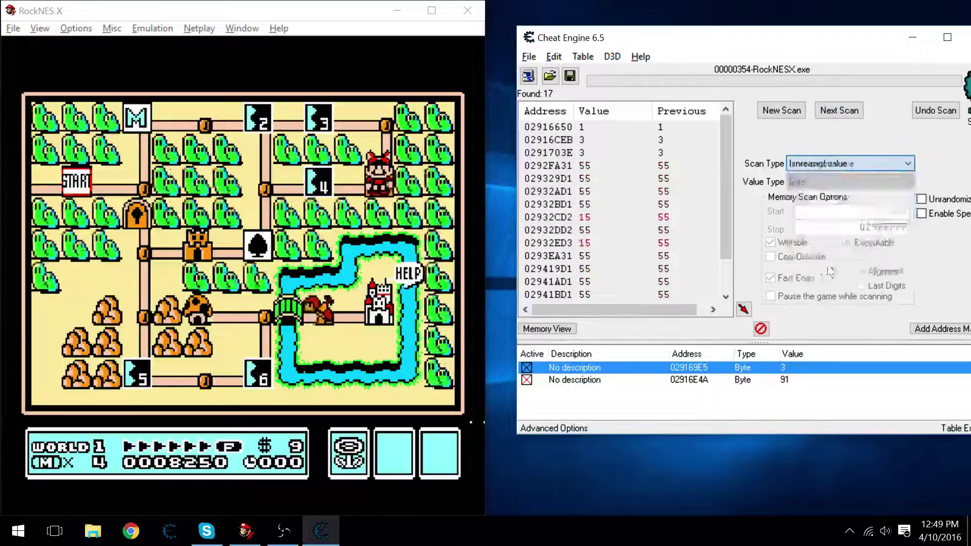
{"action": "left_click", "coordinate": [839, 109]}
{"action": "left_click", "coordinate": [357, 180]}
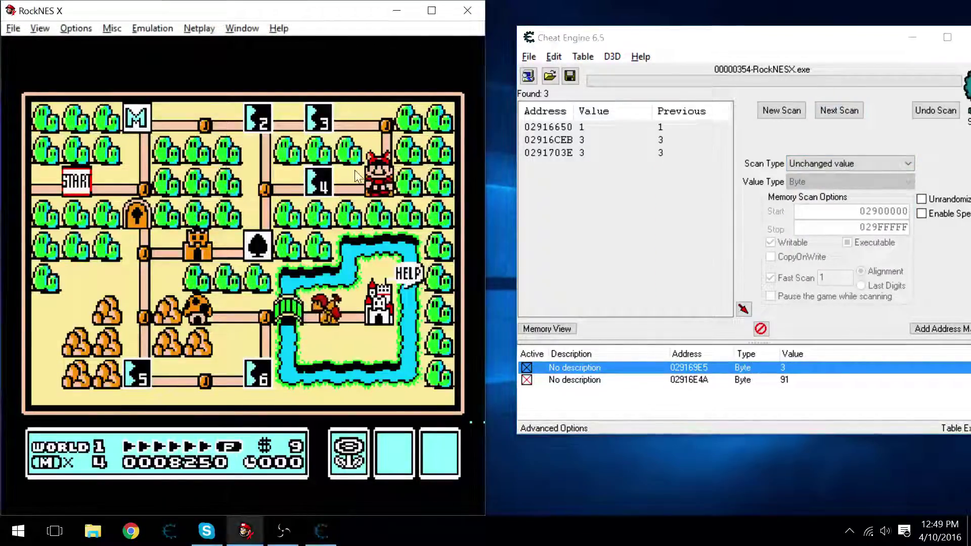
Step: Add address 02916650 to the address list, set its value to 3, and open the item inventory in the game
{"action": "left_click", "coordinate": [554, 127]}
{"action": "left_click", "coordinate": [744, 309]}
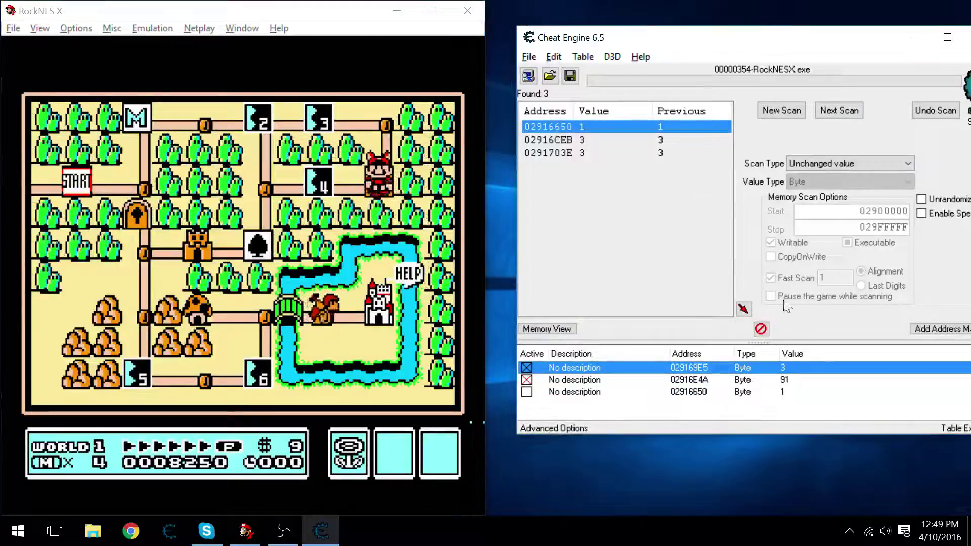
{"action": "double_click", "coordinate": [798, 392]}
{"action": "type", "text": "3"}
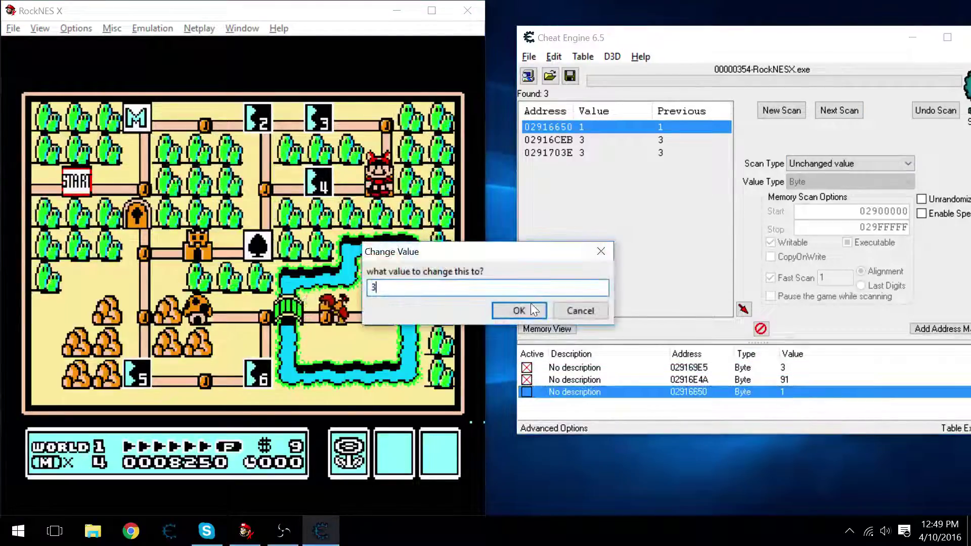
{"action": "left_click", "coordinate": [530, 305]}
{"action": "left_click", "coordinate": [328, 224]}
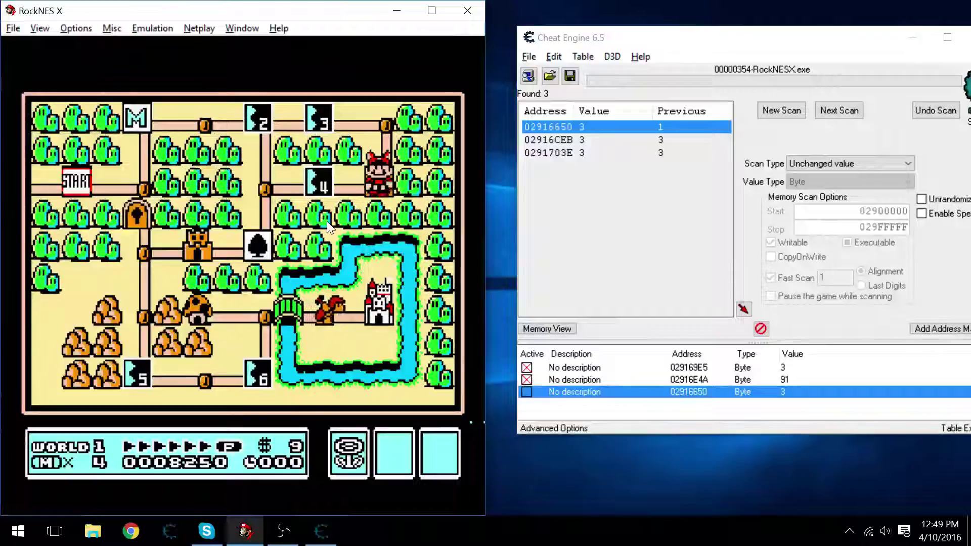
{"action": "key", "text": "z"}
Step: Raise the value of inventory address 02916650 one at a time to 9 and freeze it
{"action": "key", "text": "alt+Tab"}
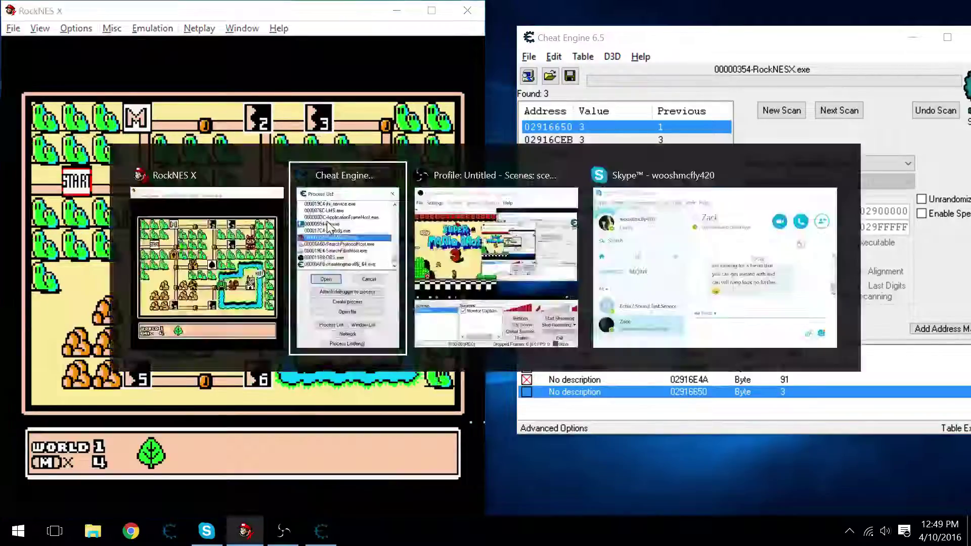
{"action": "key", "text": "plus"}
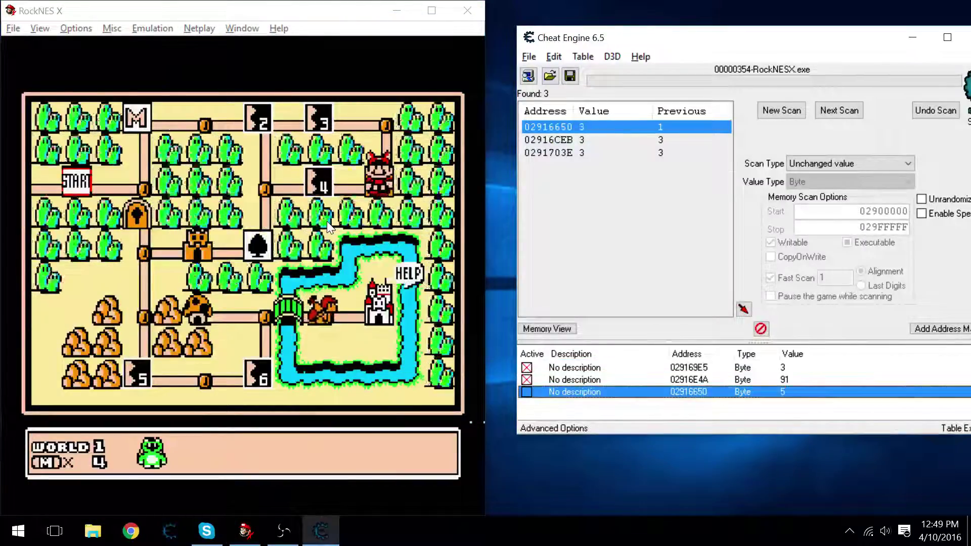
{"action": "key", "text": "plus"}
{"action": "key", "text": "plus"}
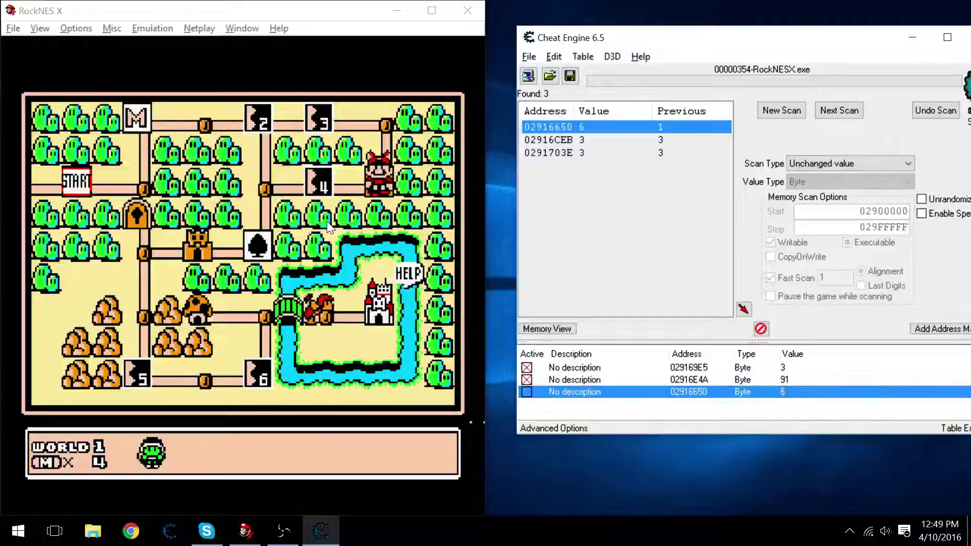
{"action": "key", "text": "plus"}
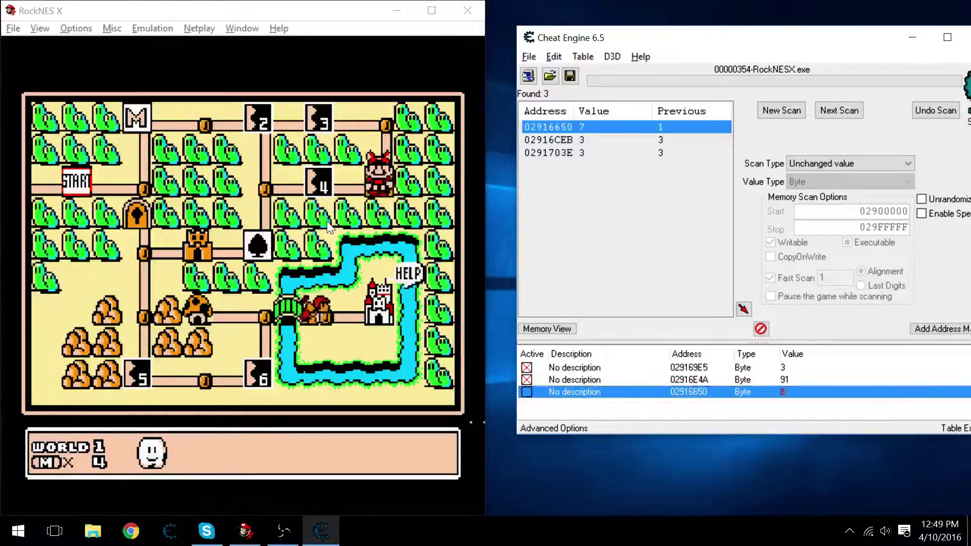
{"action": "key", "text": "plus"}
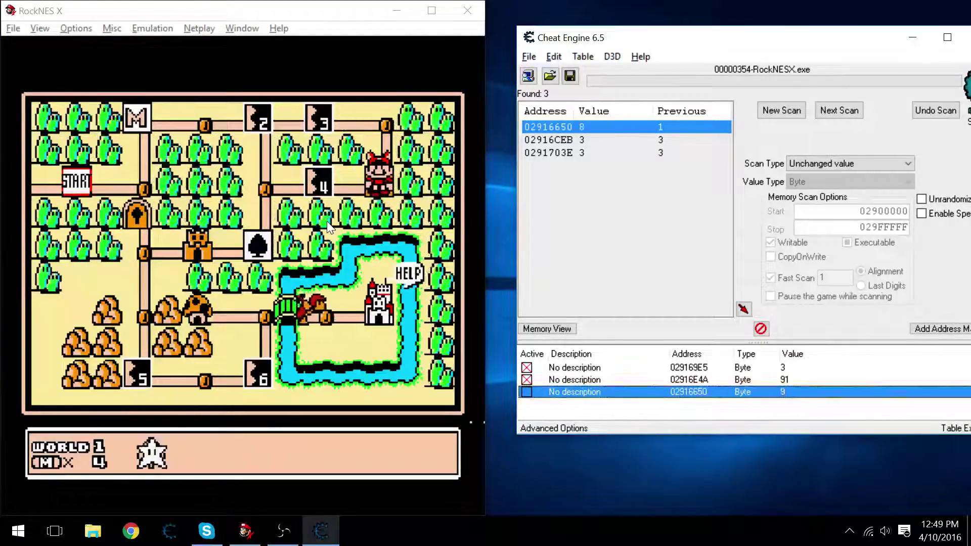
{"action": "key", "text": "alt+Tab"}
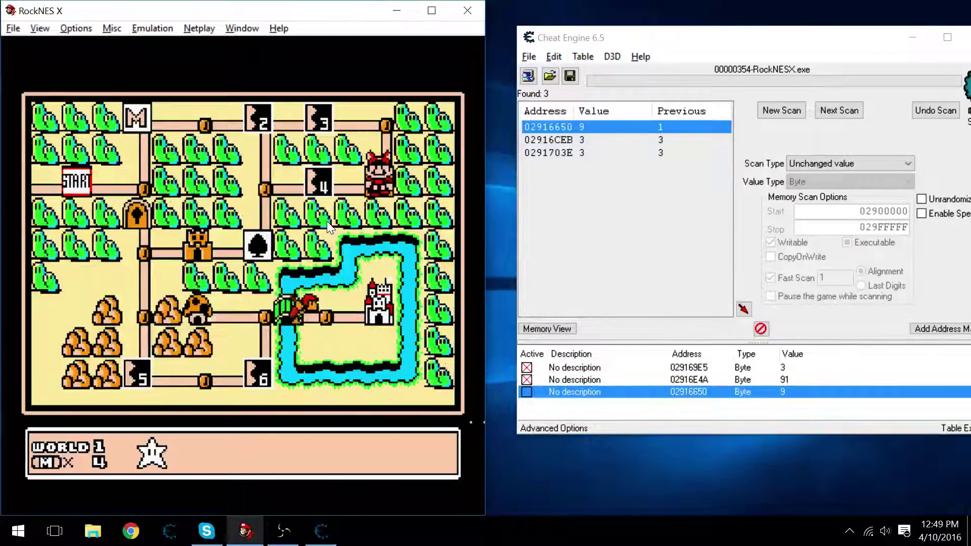
{"action": "key", "text": "alt+Tab"}
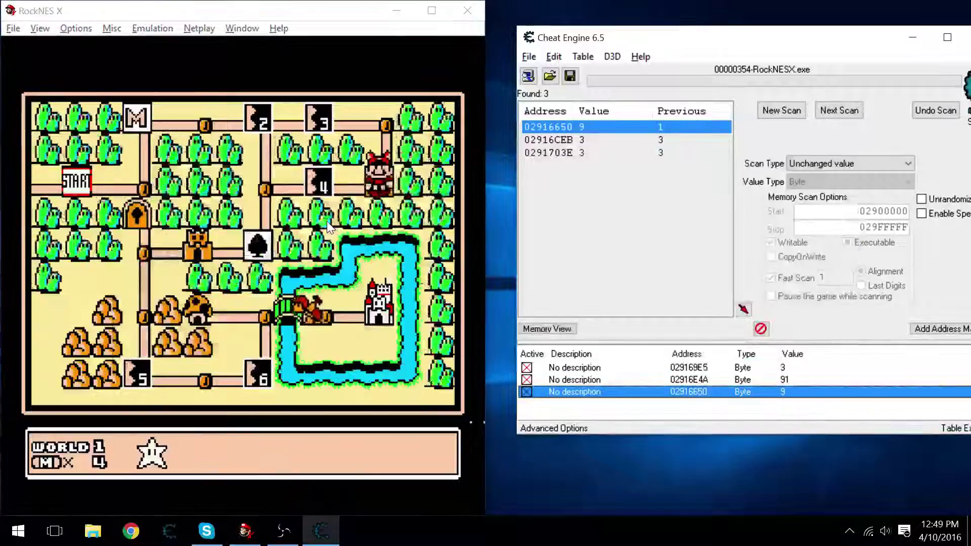
Step: Use the star from the item inventory, enter a level on the world map and pause the game there
{"action": "key", "text": "x"}
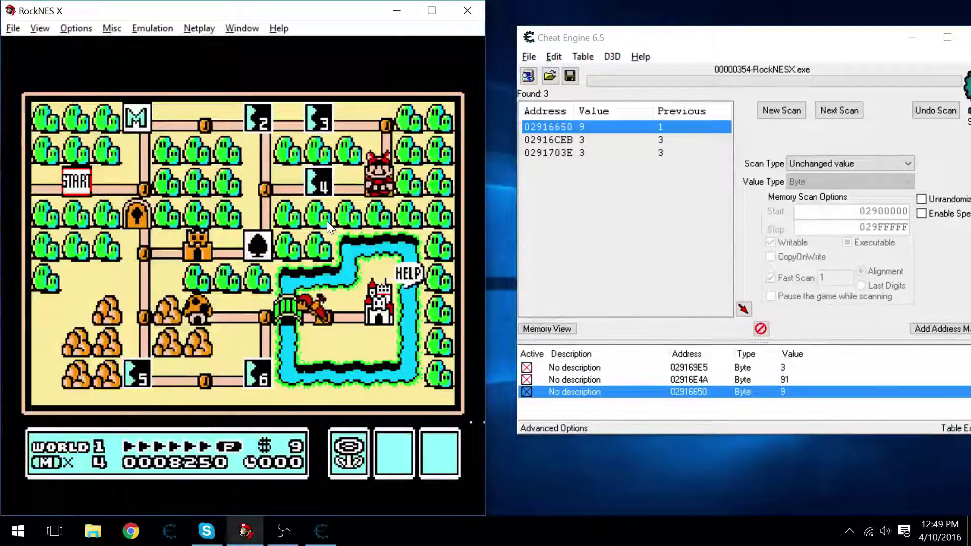
{"action": "key", "text": "z"}
{"action": "key", "text": "Left"}
{"action": "key", "text": "z"}
{"action": "key", "text": "z"}
{"action": "key", "text": "x"}
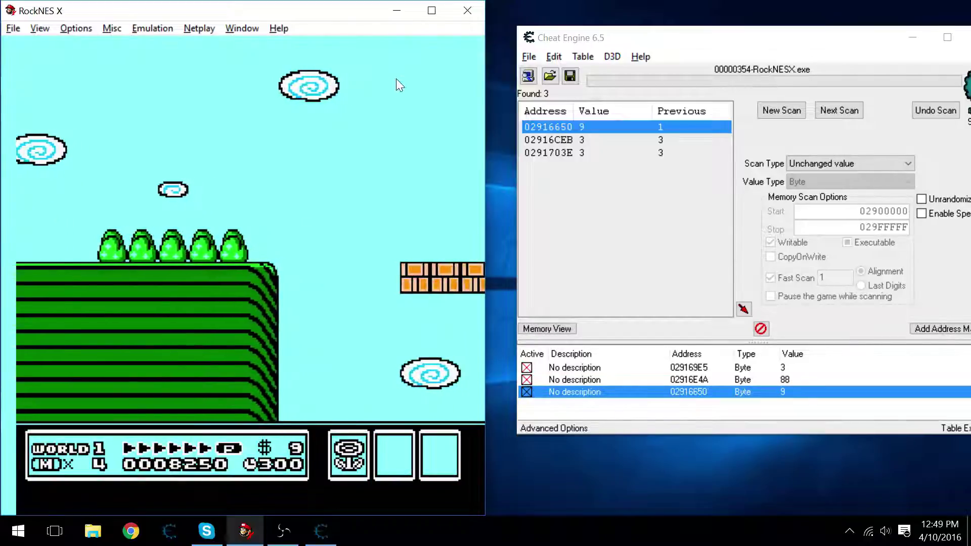
{"action": "key", "text": "Return"}
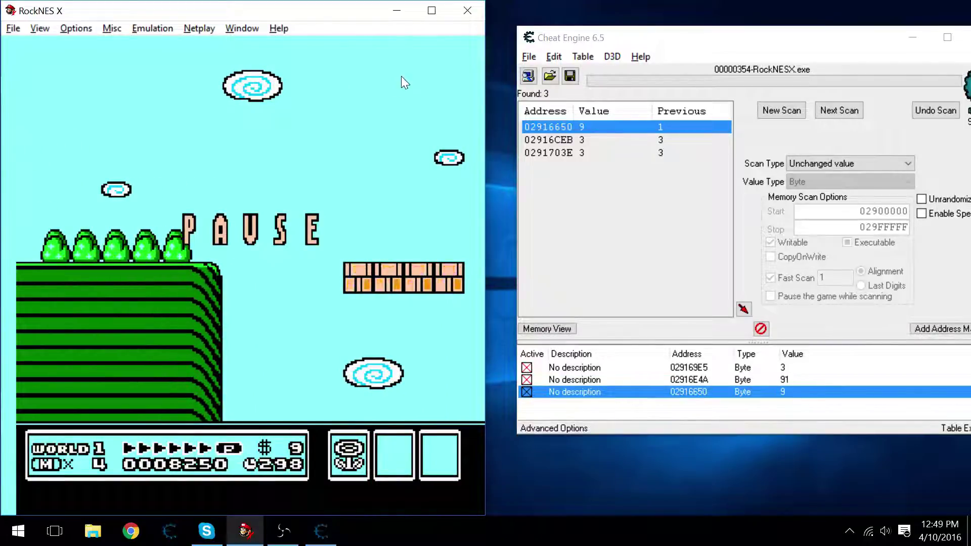
Step: Start a new scan of the game's memory with an unknown initial value
{"action": "left_click", "coordinate": [782, 111]}
{"action": "left_click", "coordinate": [827, 164]}
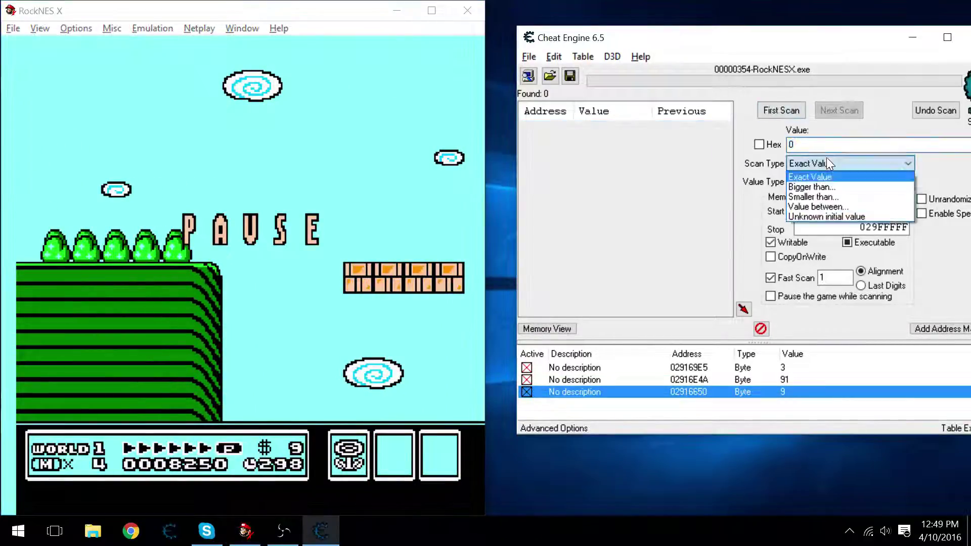
{"action": "left_click", "coordinate": [831, 217]}
{"action": "left_click", "coordinate": [781, 110]}
Step: Filter the results repeatedly for decreased values, letting the game run briefly and pausing it before each scan
{"action": "left_click", "coordinate": [235, 197]}
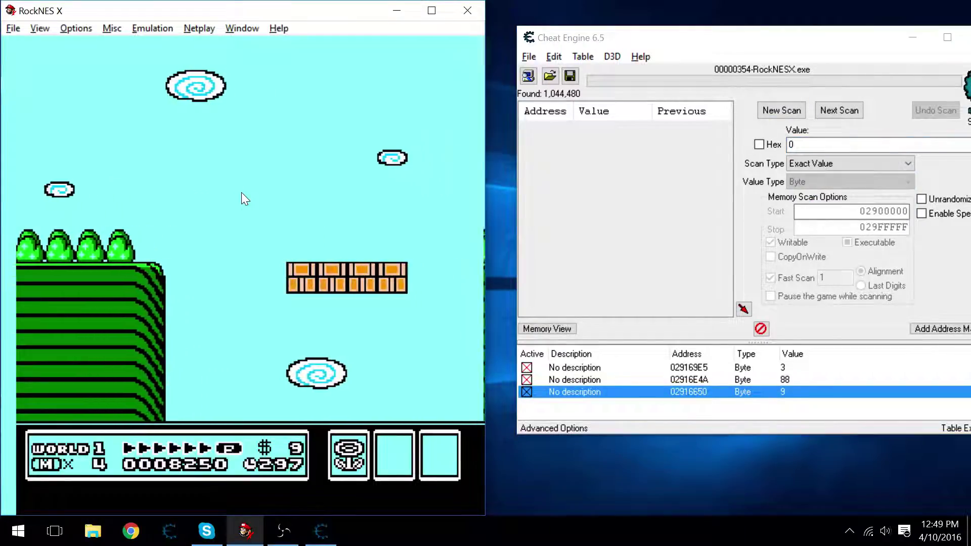
{"action": "left_click", "coordinate": [861, 160]}
{"action": "left_click", "coordinate": [857, 107]}
{"action": "left_click", "coordinate": [98, 223]}
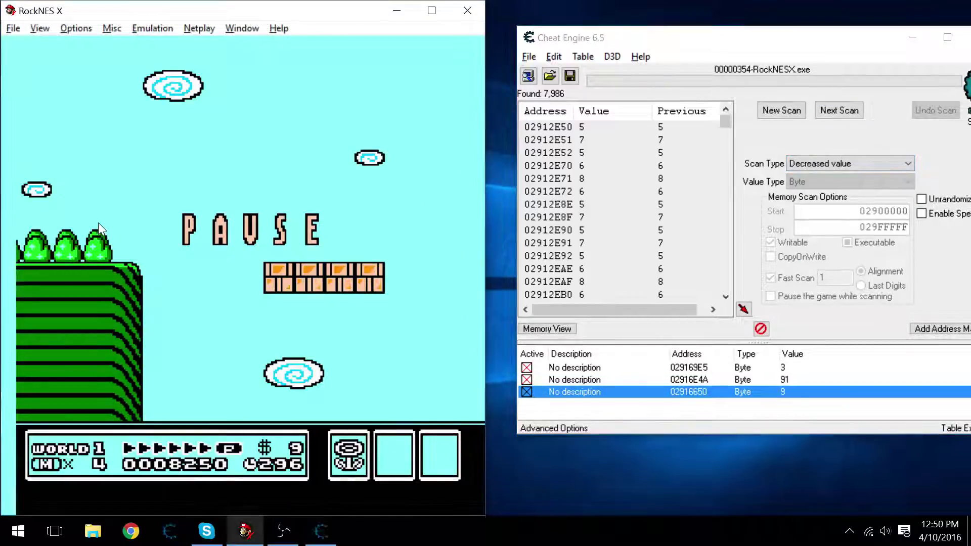
{"action": "key", "text": "Return"}
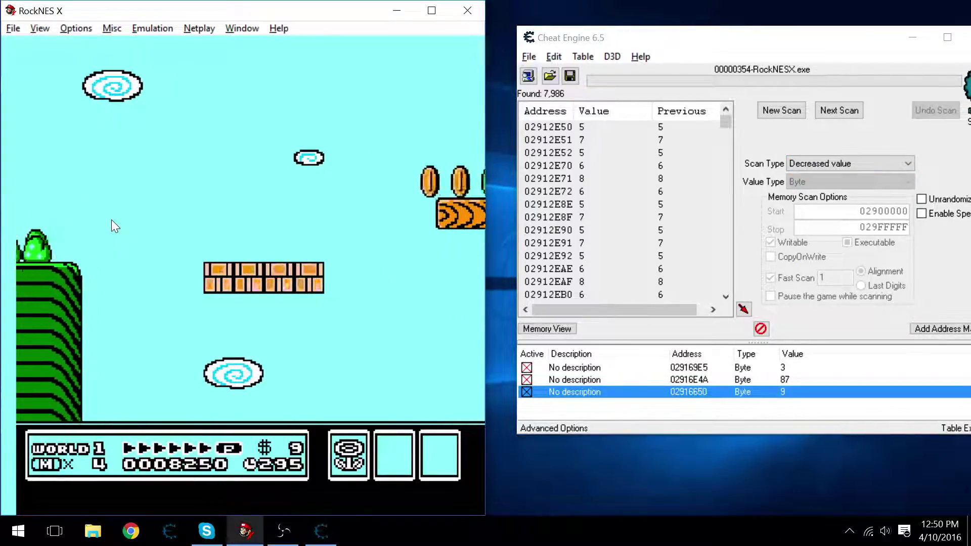
{"action": "key", "text": "Return"}
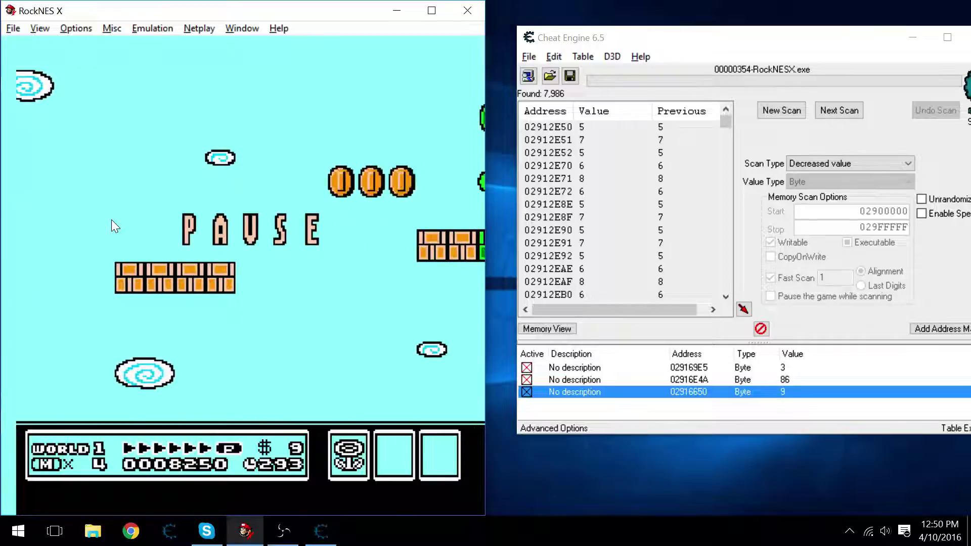
{"action": "left_click", "coordinate": [837, 116]}
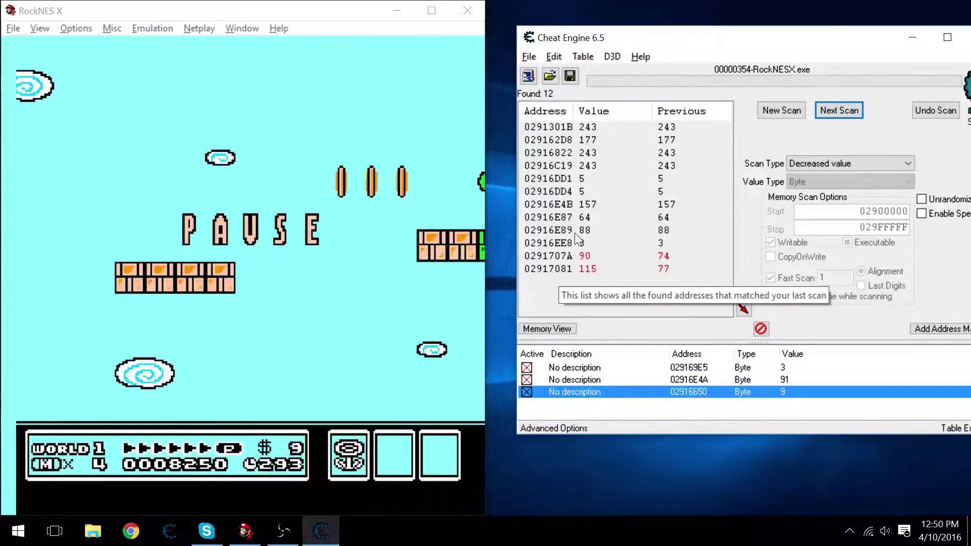
Step: Add addresses 02916E87 and 02916E89 to the address list, freeze 02916E87, and load the saved game state from slot 0
{"action": "double_click", "coordinate": [582, 217]}
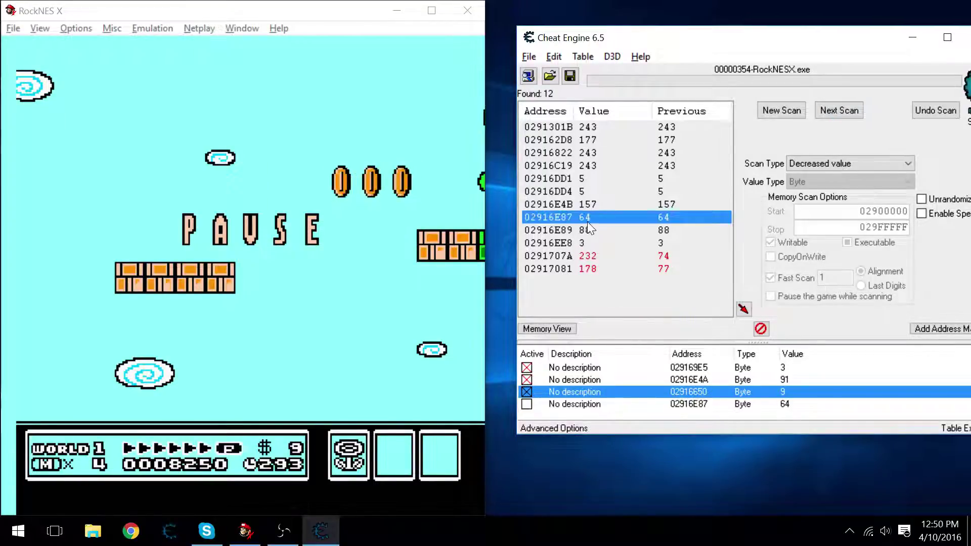
{"action": "double_click", "coordinate": [589, 230]}
{"action": "left_click", "coordinate": [769, 407]}
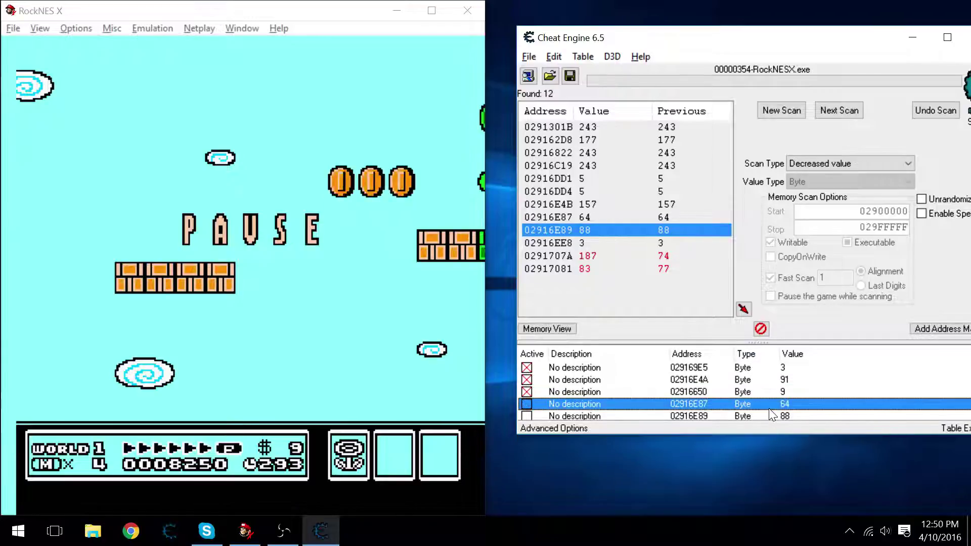
{"action": "left_click", "coordinate": [189, 323]}
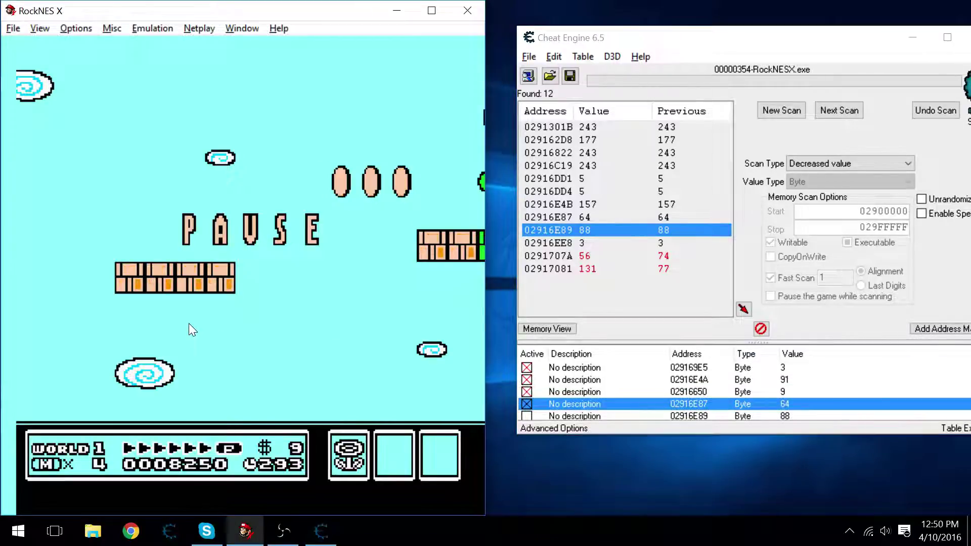
{"action": "key", "text": "F7"}
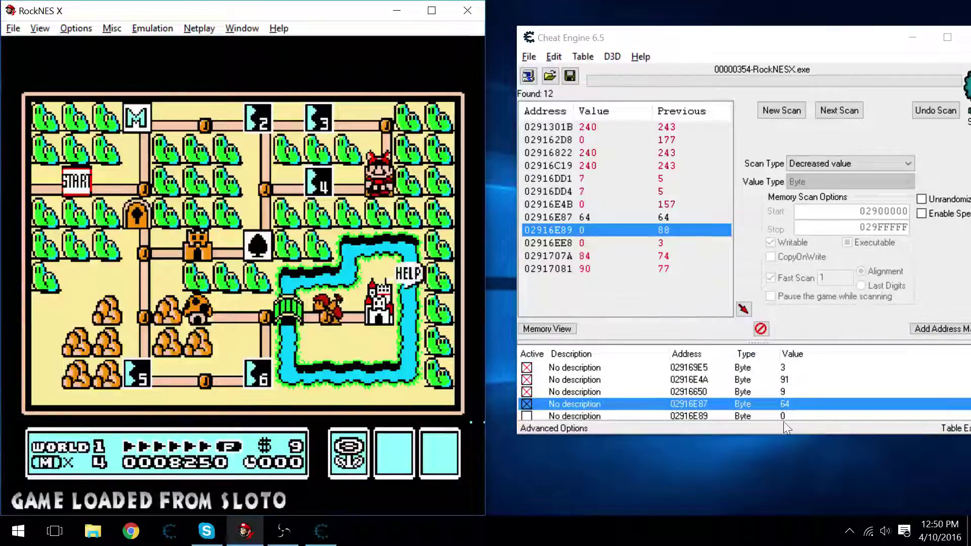
Step: Remove 02916E87 from the address list, then set 02916E89 to 255 and freeze it
{"action": "left_click", "coordinate": [786, 416]}
{"action": "right_click", "coordinate": [750, 402]}
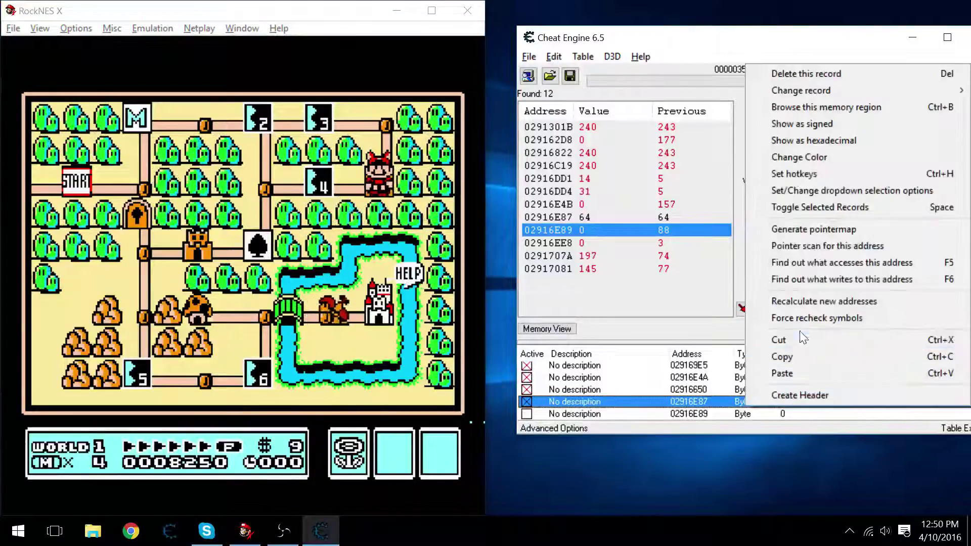
{"action": "left_click", "coordinate": [805, 341]}
{"action": "double_click", "coordinate": [796, 408]}
{"action": "type", "text": "255"}
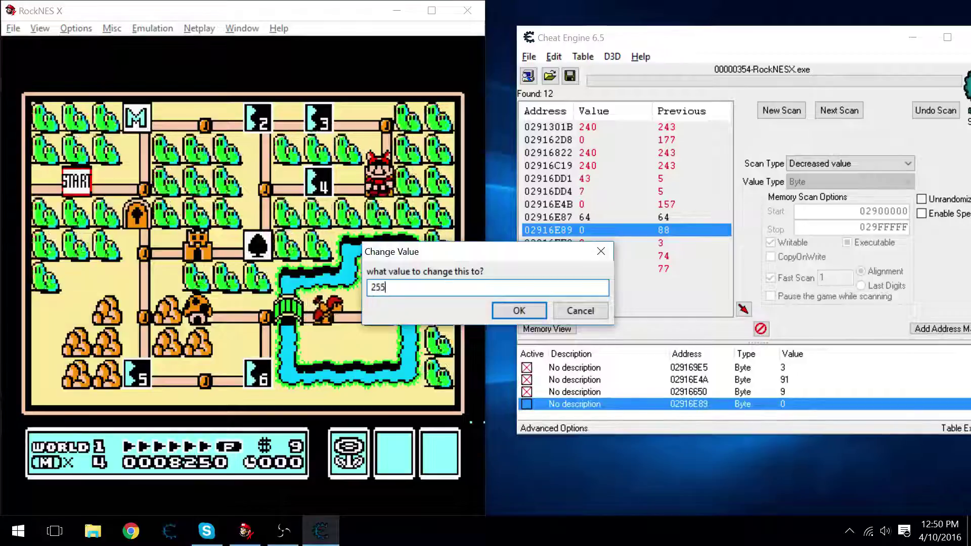
{"action": "key", "text": "Return"}
{"action": "key", "text": "space"}
Step: Return to the game, enter level 3 and move Mario around the enemy to test the frozen 02916E89 value
{"action": "key", "text": "alt+Tab"}
{"action": "key", "text": "Up"}
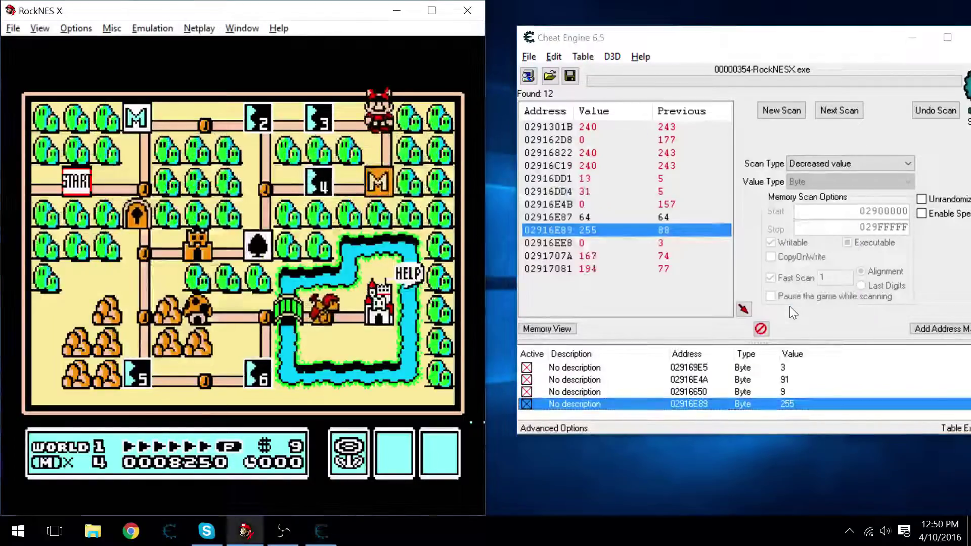
{"action": "key", "text": "Left"}
{"action": "key", "text": "x"}
{"action": "key", "text": "Right"}
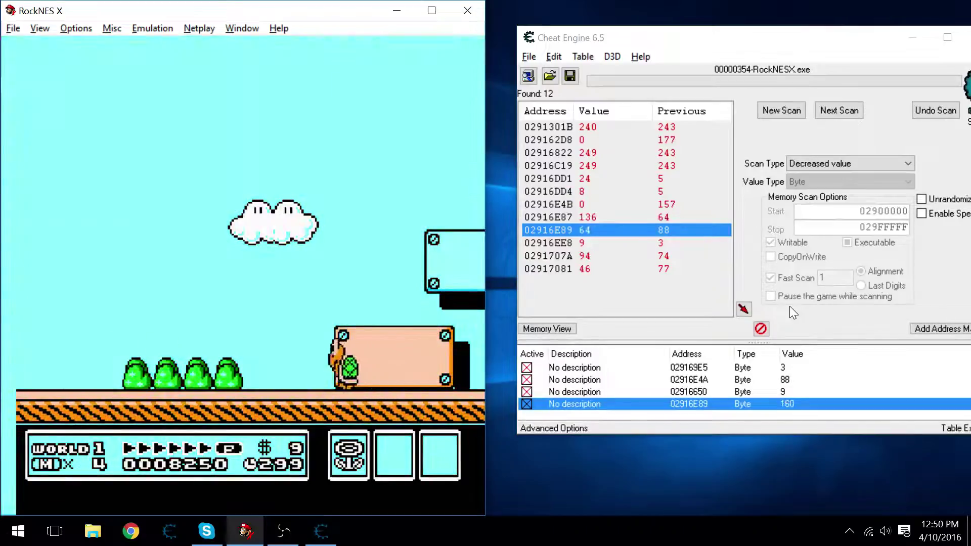
{"action": "key", "text": "Right"}
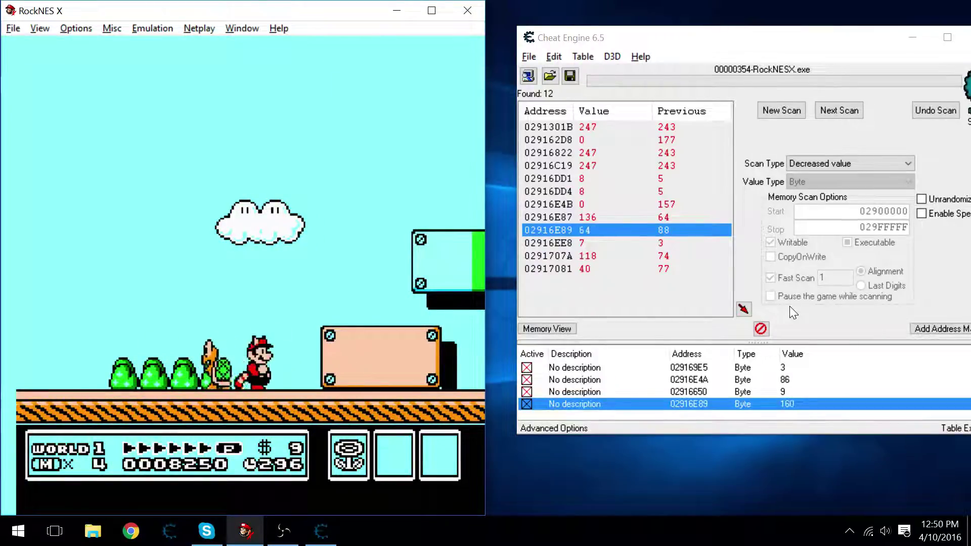
Step: Add address 02916E4B to the address list and remove 02916E89 from it
{"action": "double_click", "coordinate": [591, 204]}
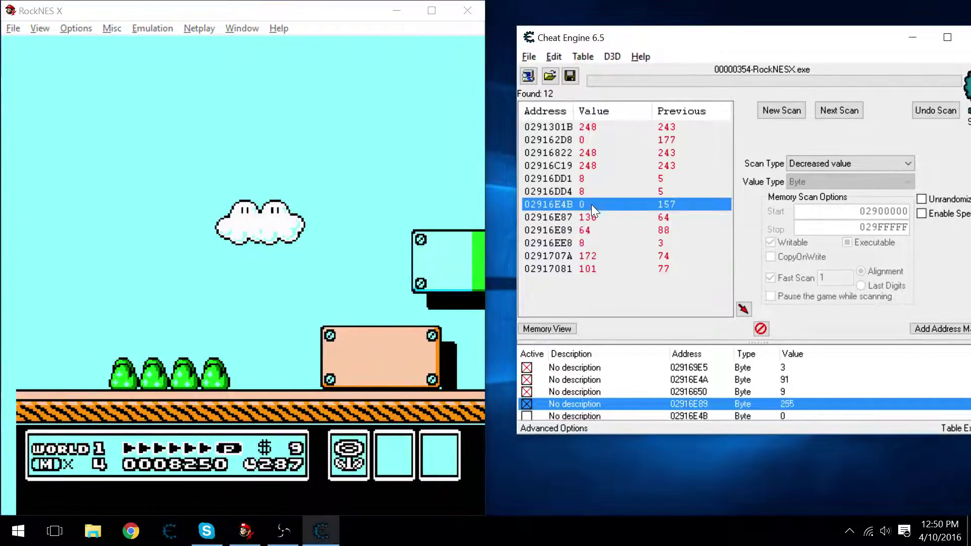
{"action": "right_click", "coordinate": [789, 394]}
{"action": "left_click", "coordinate": [747, 397]}
{"action": "right_click", "coordinate": [746, 398]}
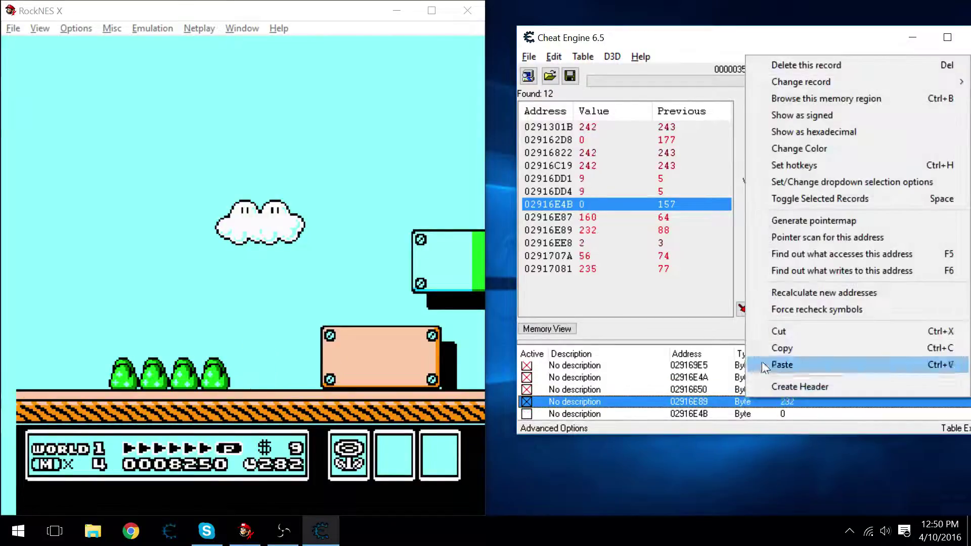
{"action": "left_click", "coordinate": [783, 338]}
Step: Set the value of address 02916E4B to 111 and freeze it
{"action": "double_click", "coordinate": [794, 402]}
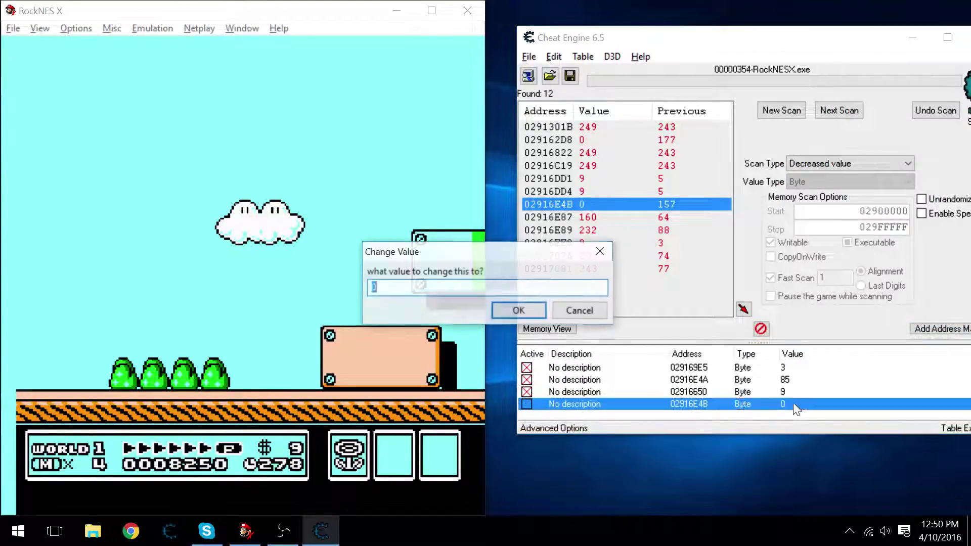
{"action": "type", "text": "111"}
{"action": "left_click", "coordinate": [521, 310]}
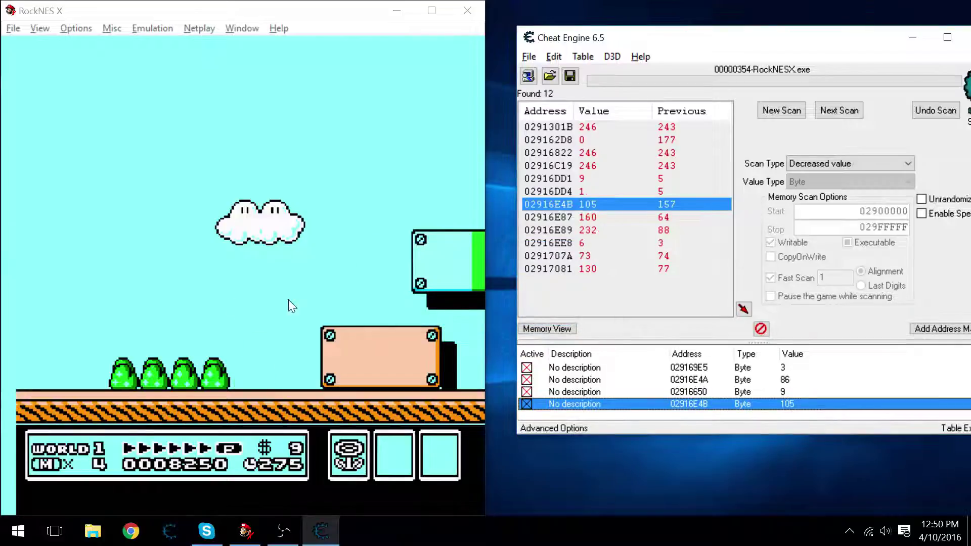
Step: Play through the level against the enemies to test star invincibility, and reload the saved state from slot 0
{"action": "left_click", "coordinate": [187, 281]}
{"action": "key", "text": "Right"}
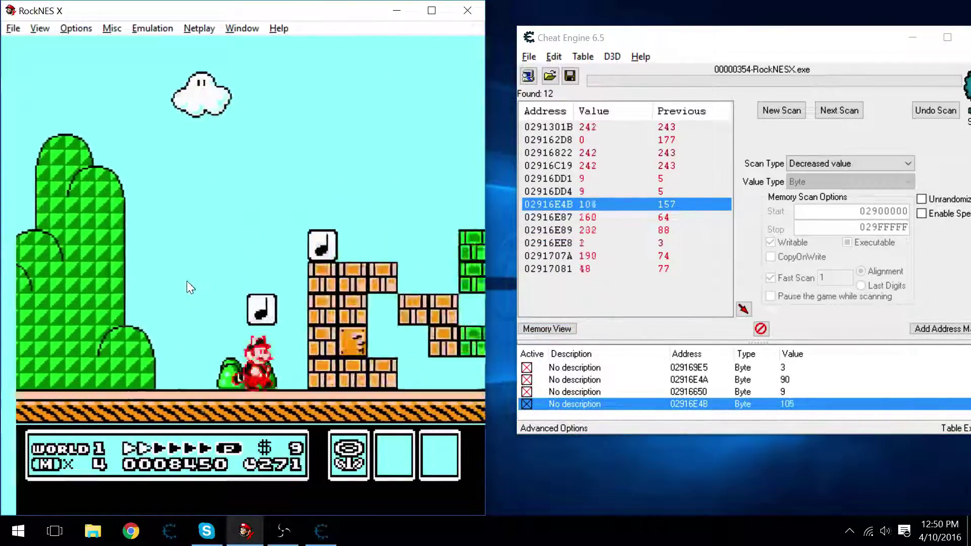
{"action": "key", "text": "Right"}
{"action": "key", "text": "Left"}
{"action": "key", "text": "Right"}
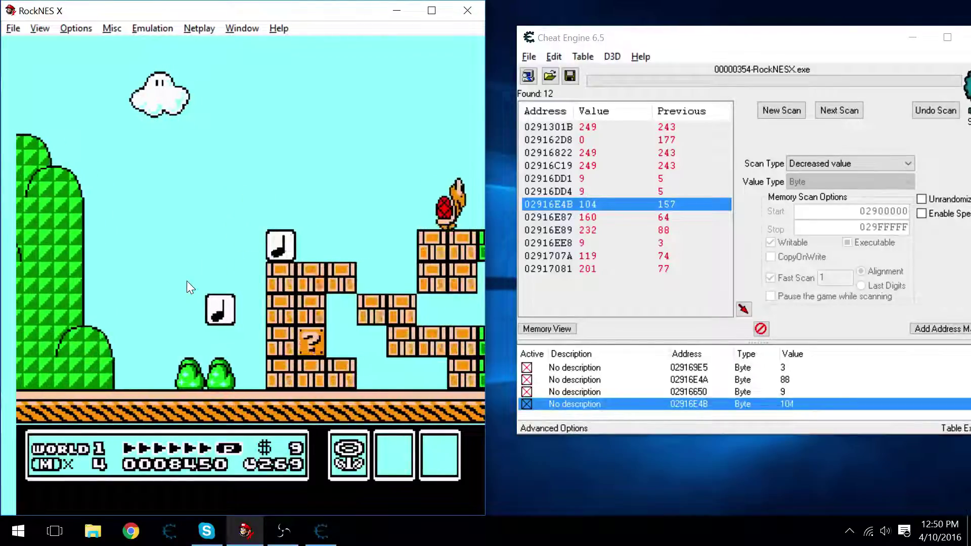
{"action": "key", "text": "Left"}
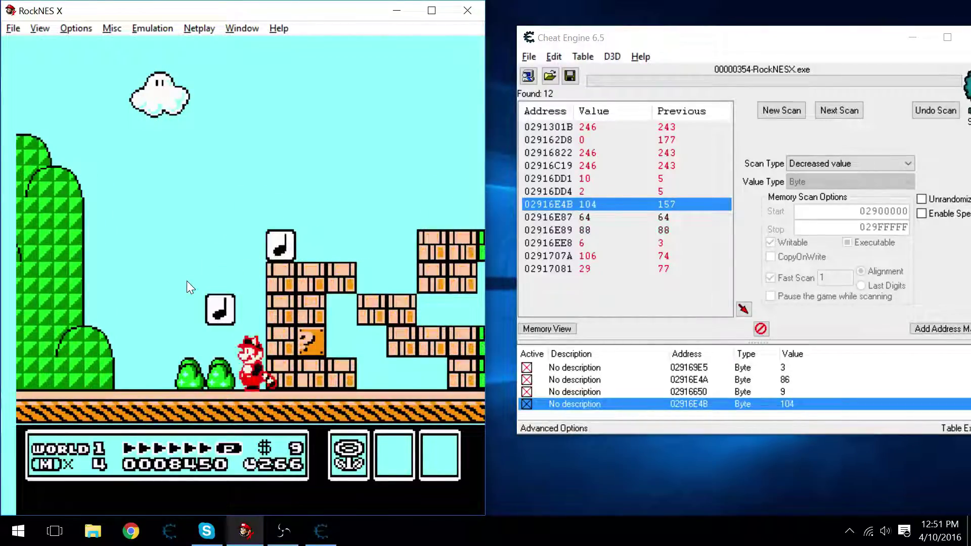
{"action": "key", "text": "x"}
{"action": "key", "text": "Right"}
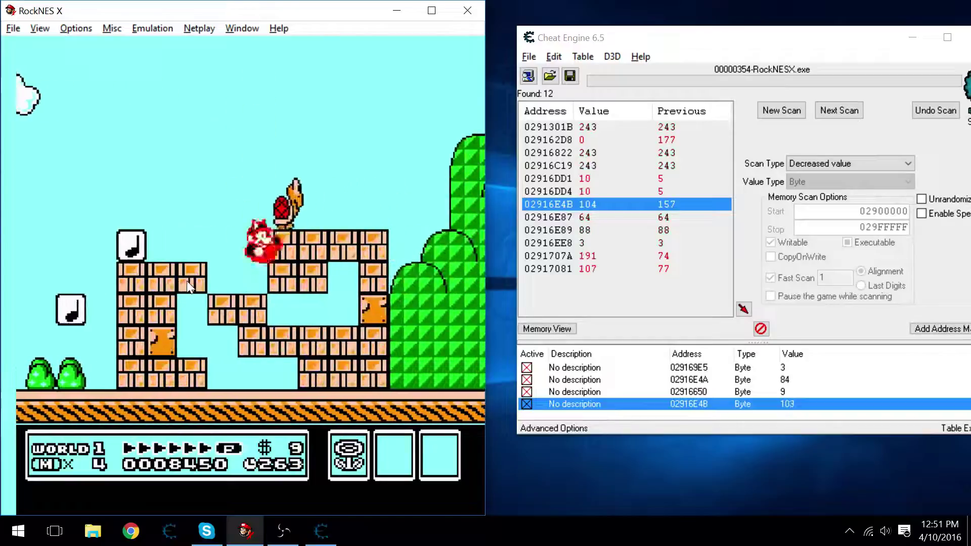
{"action": "key", "text": "Left"}
{"action": "key", "text": "F7"}
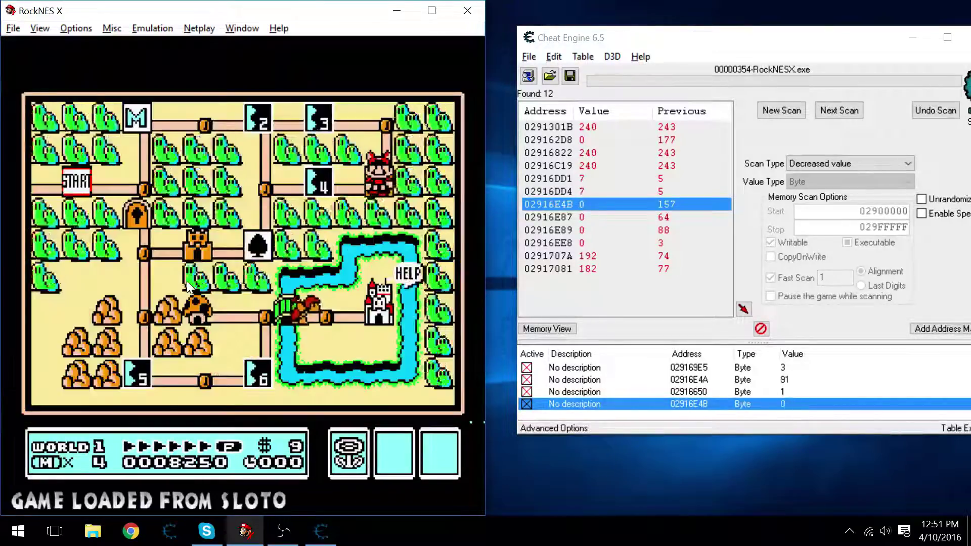
Step: Raise the frozen inventory address 02916650 to 10 and open the item inventory in the game
{"action": "key", "text": "alt+Tab"}
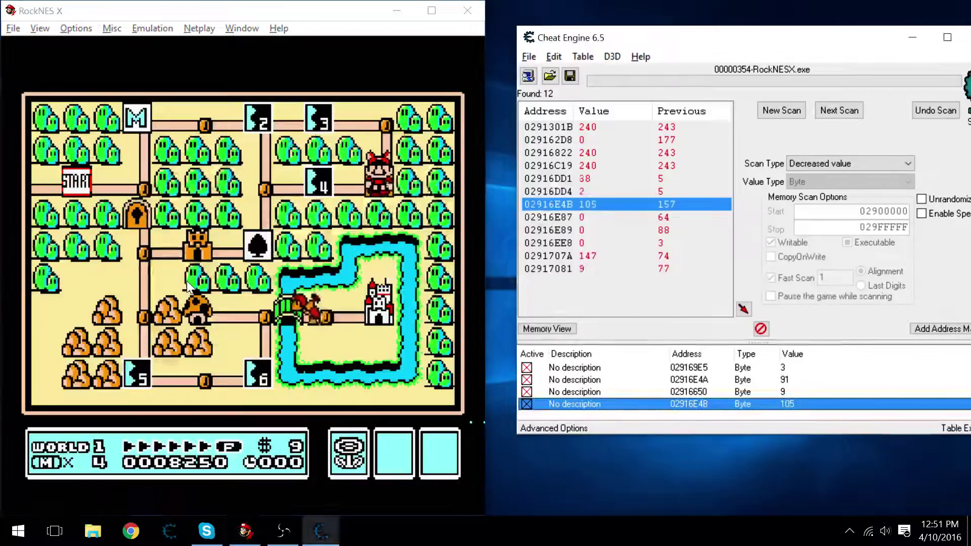
{"action": "key", "text": "Up"}
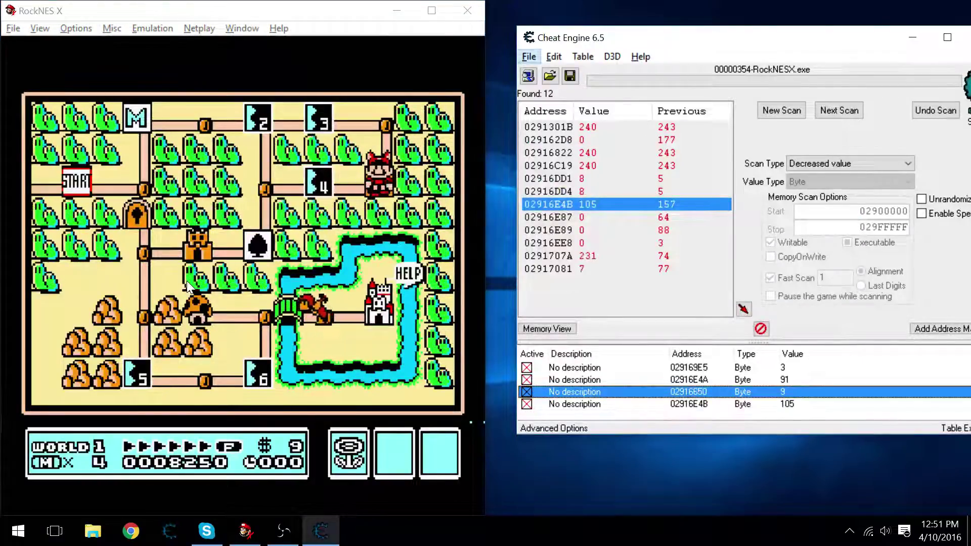
{"action": "key", "text": "alt+f"}
{"action": "key", "text": "Escape"}
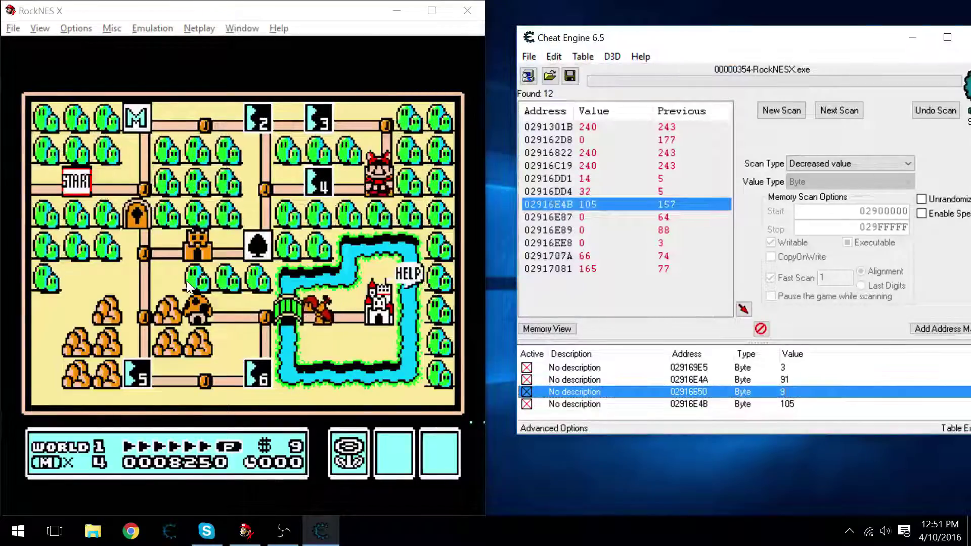
{"action": "key", "text": "alt+Tab"}
{"action": "key", "text": "z"}
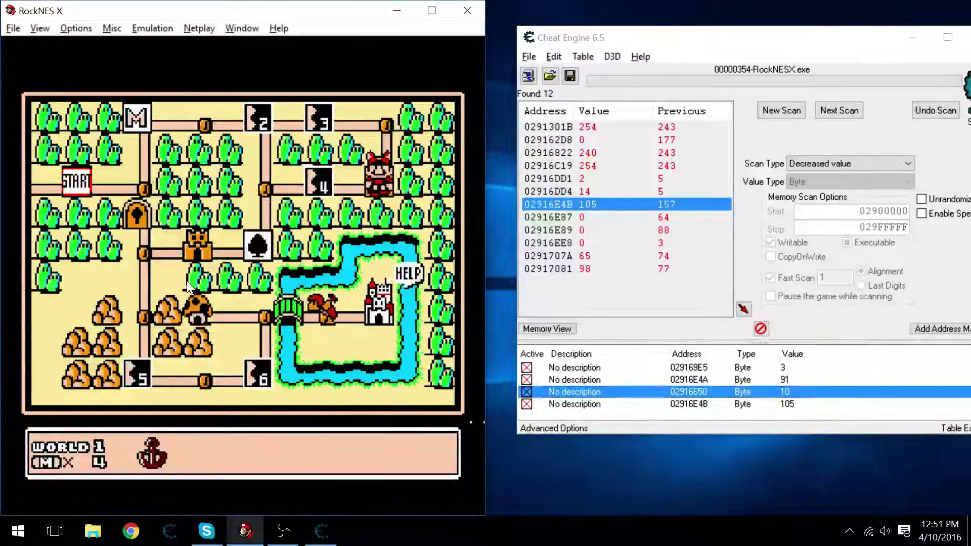
Step: Raise address 02916650 one at a time to 12 and use the warp whistle in the game
{"action": "key", "text": "alt+Tab"}
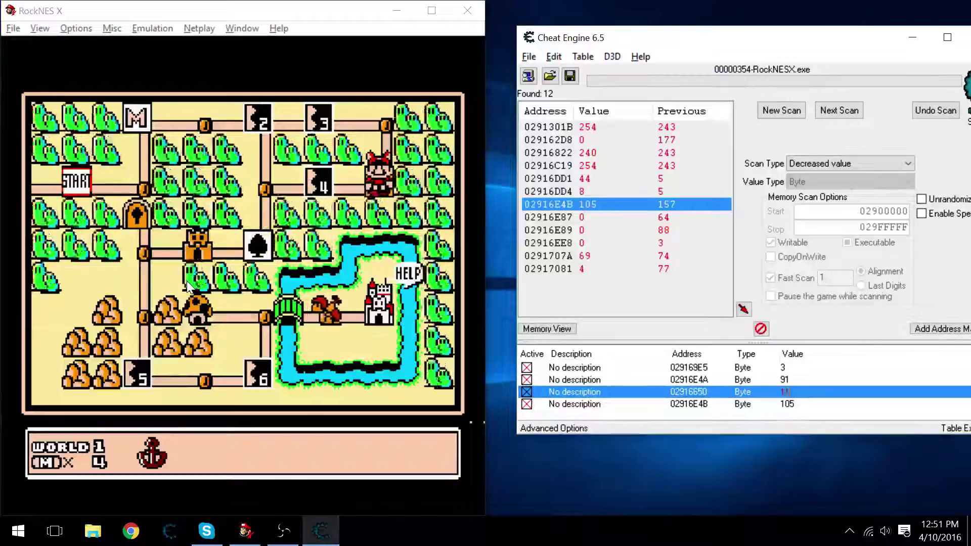
{"action": "key", "text": "alt+Tab"}
{"action": "key", "text": "alt+Tab"}
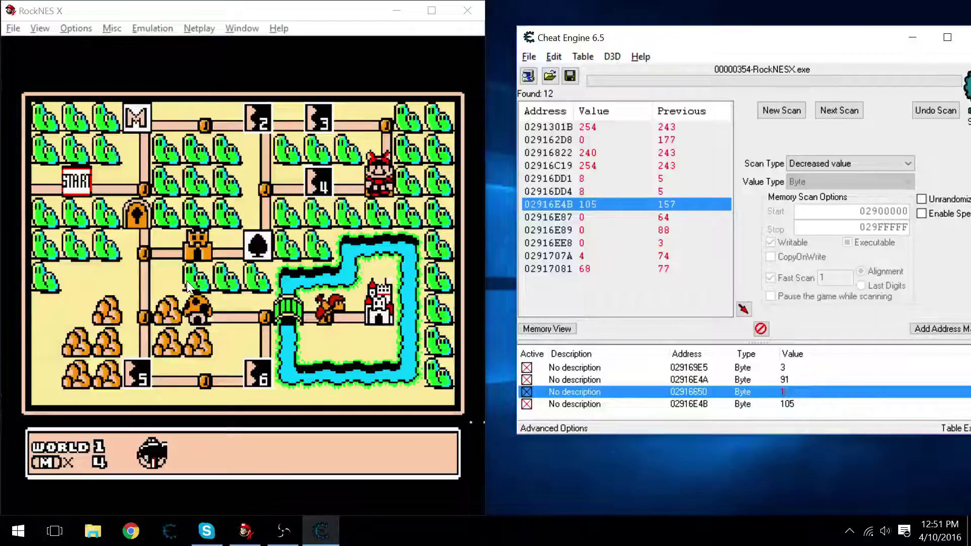
{"action": "key", "text": "alt+Tab"}
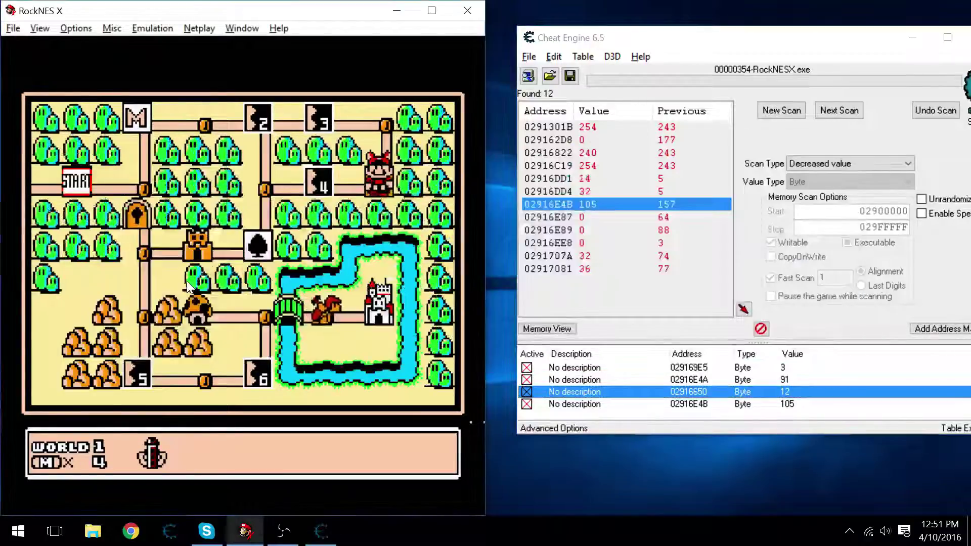
{"action": "key", "text": "z"}
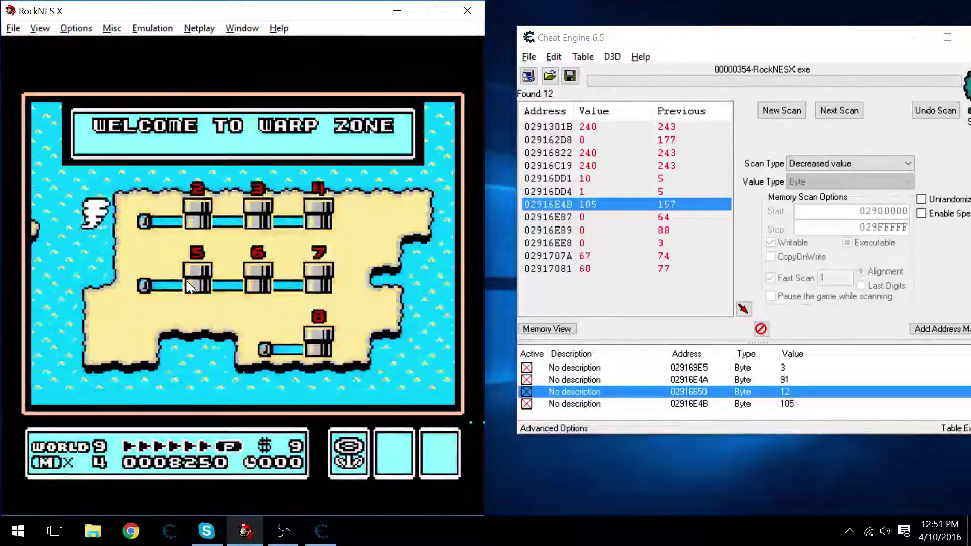
Step: Use the warp whistle in the Warp Zone to reach the lowest row, and move Mario onto the World 8 pipe
{"action": "key", "text": "x"}
{"action": "key", "text": "z"}
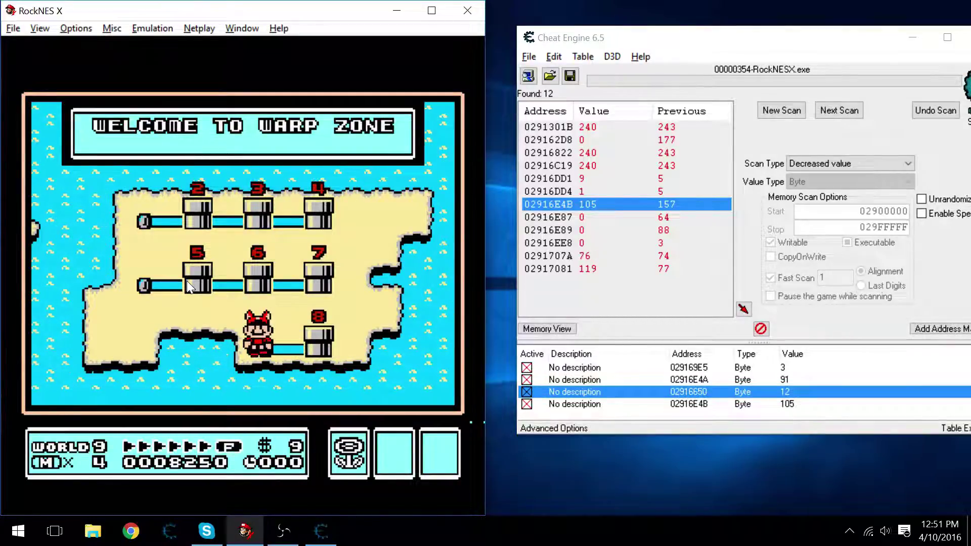
{"action": "key", "text": "F5"}
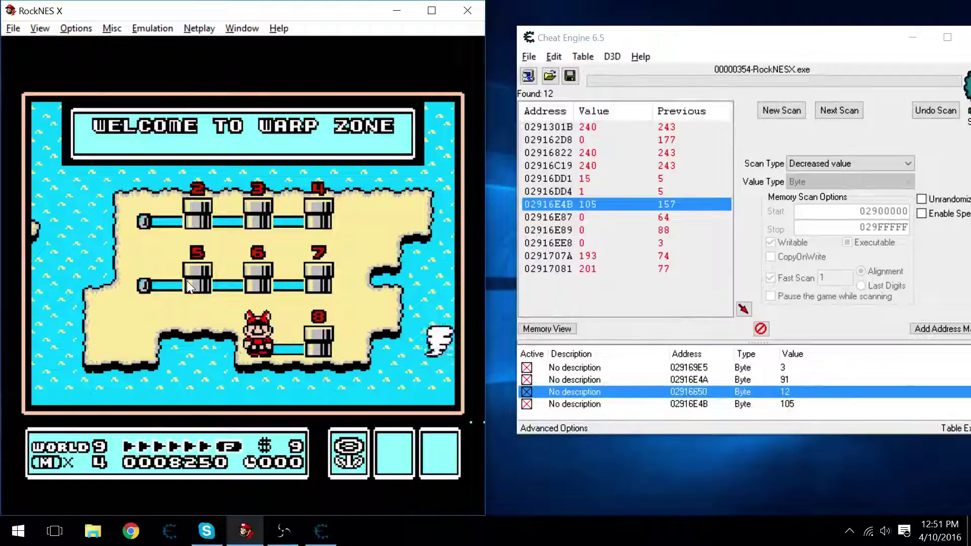
{"action": "key", "text": "Right"}
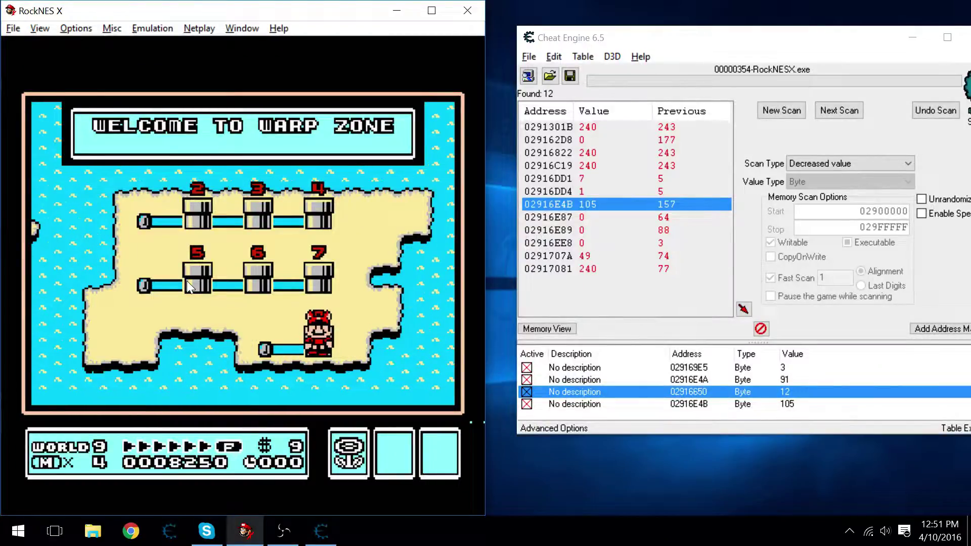
Step: Set the frozen power-up address 029169E5 to 7 in Cheat Engine, and enter the World 8 pipe in the game
{"action": "key", "text": "alt+Tab"}
{"action": "key", "text": "Up"}
{"action": "key", "text": "Up"}
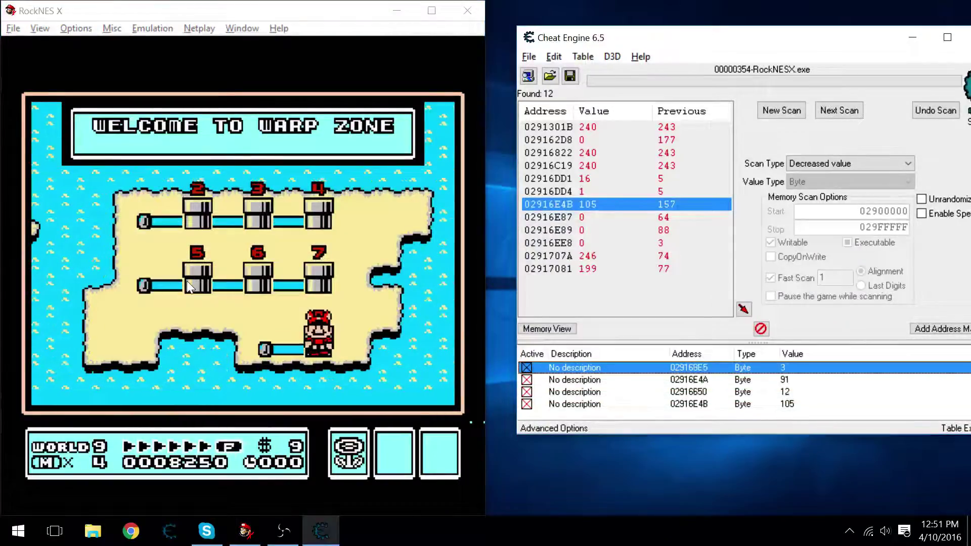
{"action": "key", "text": "alt+Tab"}
{"action": "key", "text": "x"}
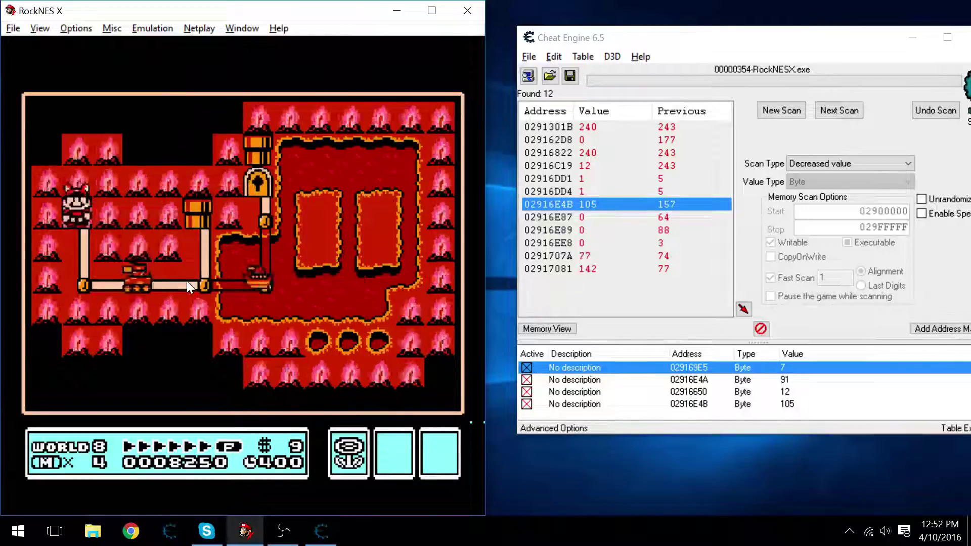
Step: Move Mario to the tank on the World 8 map and play through the tank stage
{"action": "key", "text": "Down"}
{"action": "key", "text": "Right"}
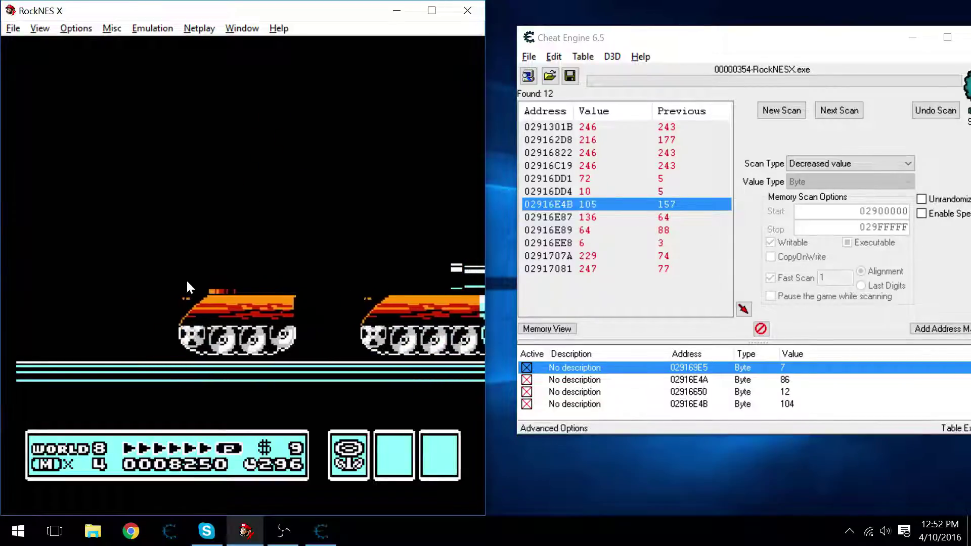
{"action": "key", "text": "x"}
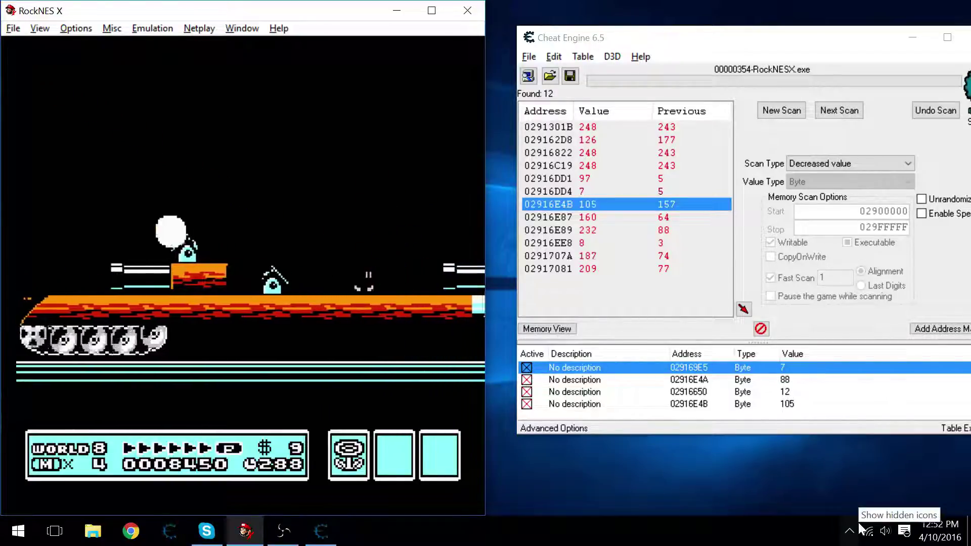
{"action": "key", "text": "x"}
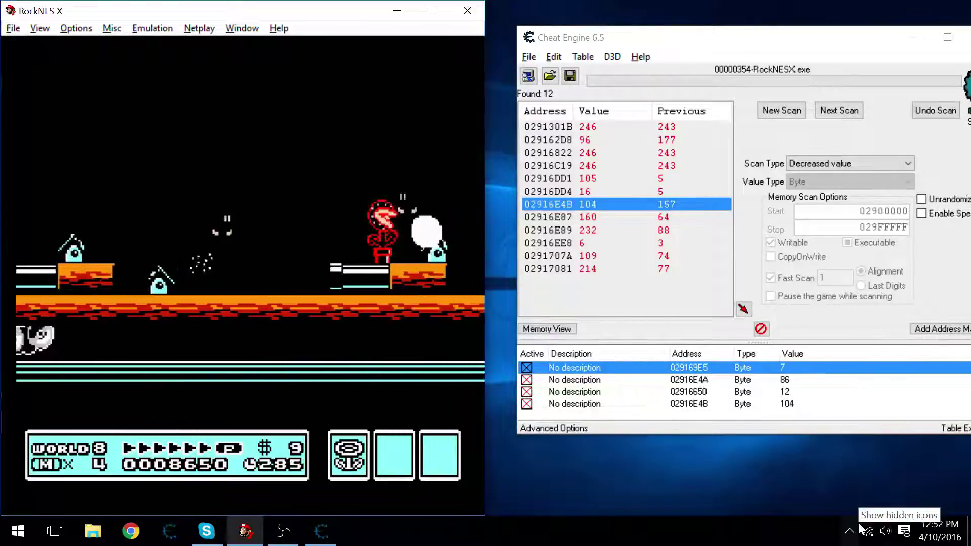
{"action": "key", "text": "x"}
{"action": "key", "text": "Left"}
{"action": "key", "text": "Right"}
{"action": "key", "text": "x"}
{"action": "key", "text": "x"}
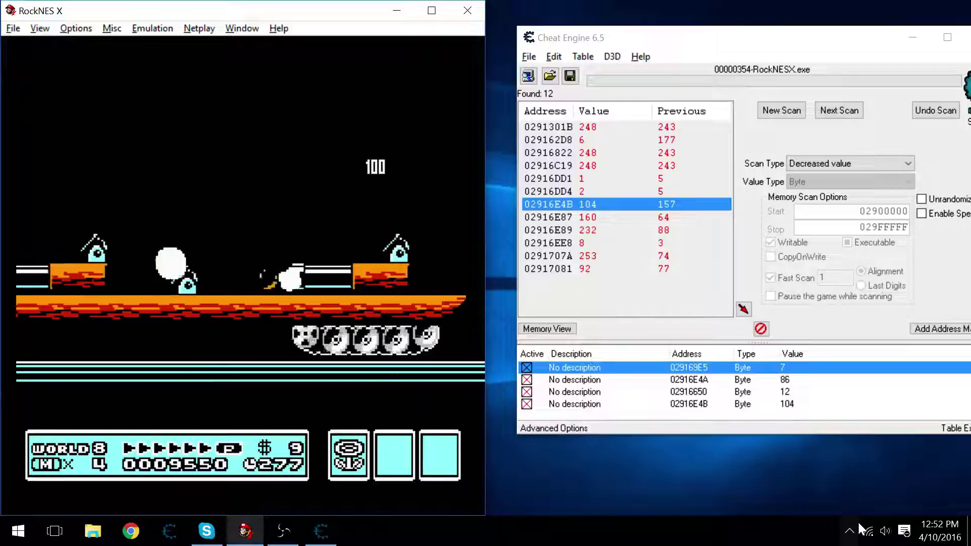
{"action": "key", "text": "Right"}
{"action": "key", "text": "x"}
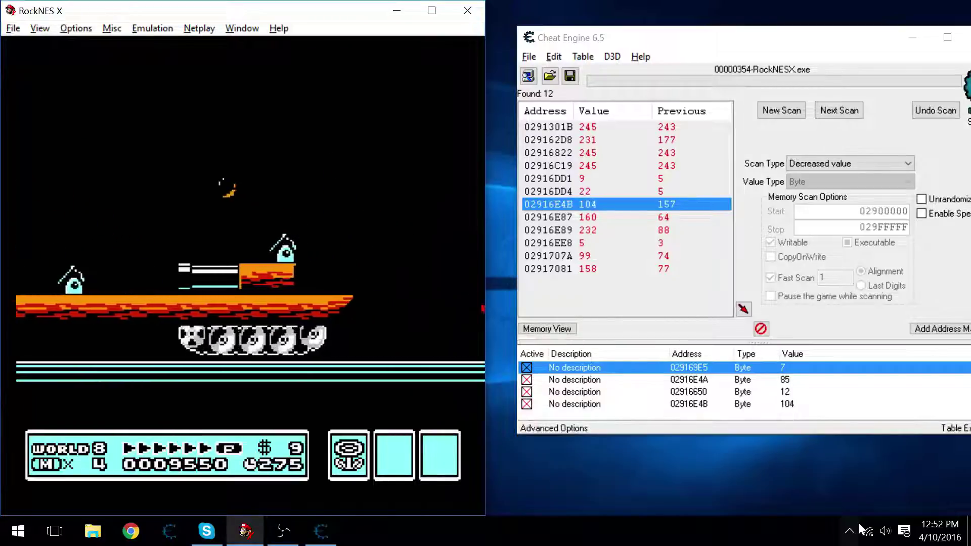
{"action": "key", "text": "Right"}
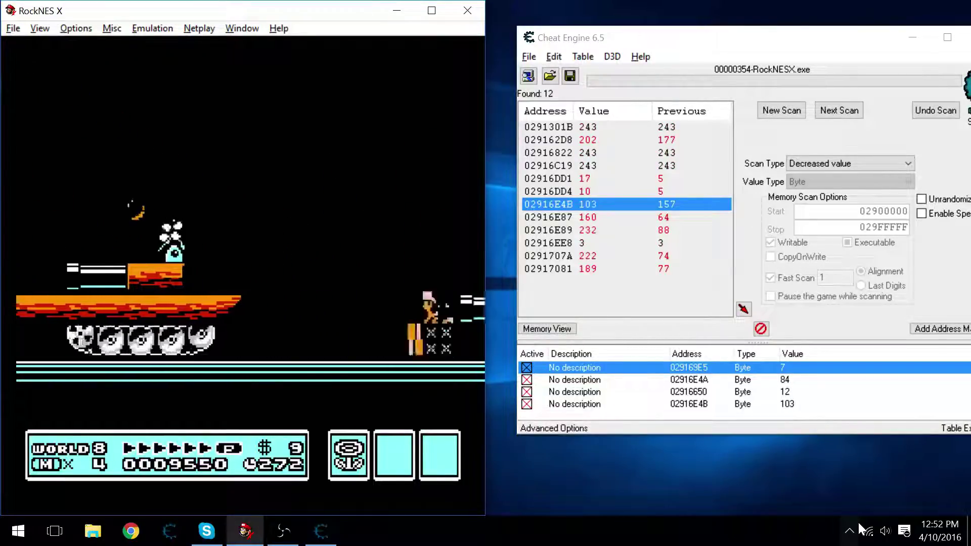
{"action": "key", "text": "Right"}
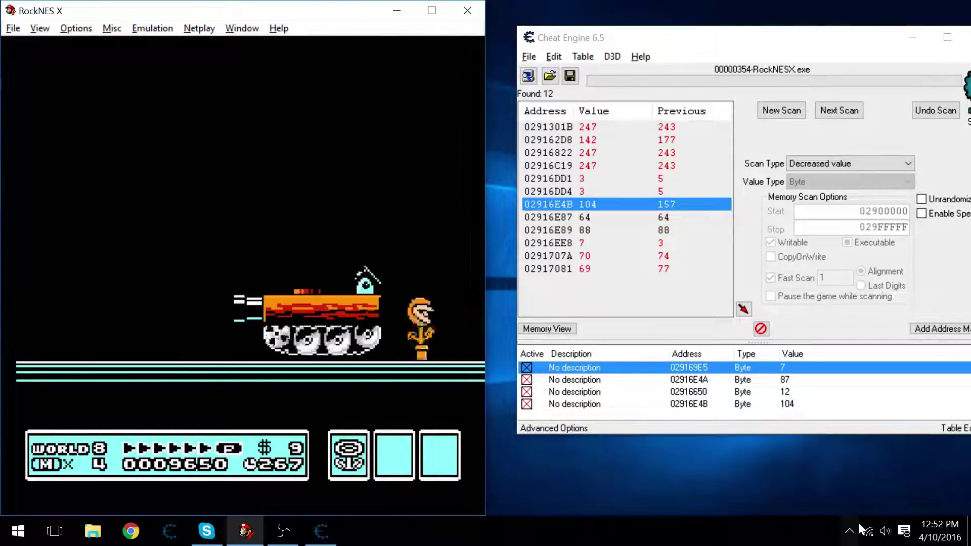
{"action": "key", "text": "x"}
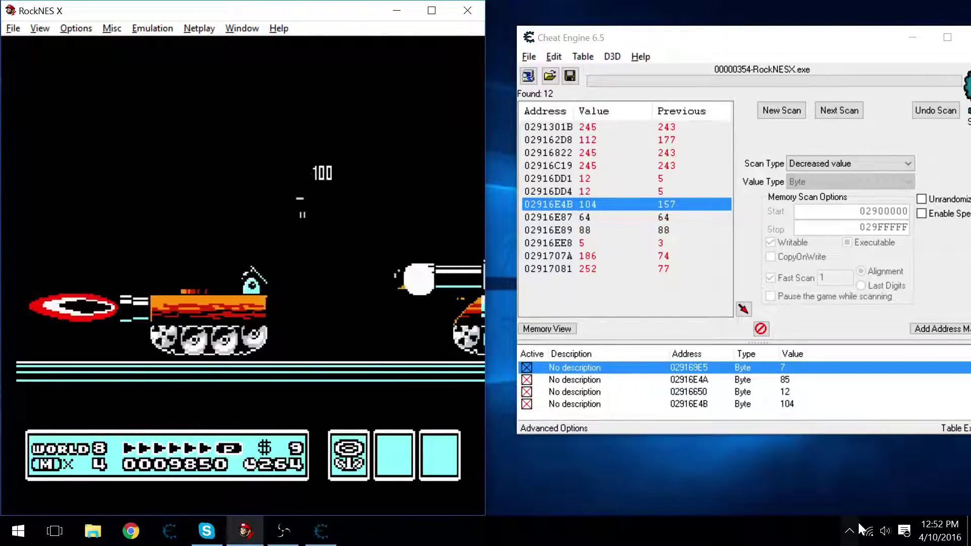
{"action": "key", "text": "Right"}
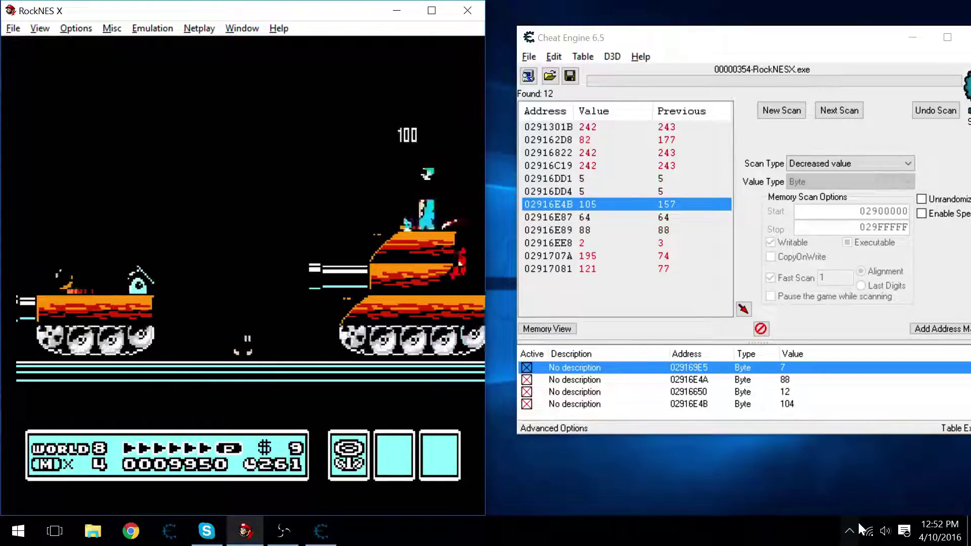
{"action": "key", "text": "x"}
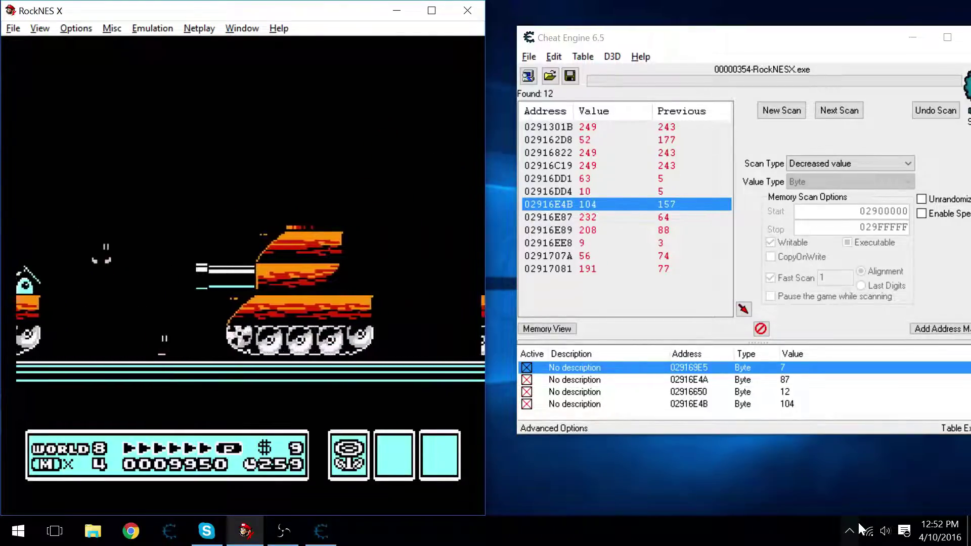
{"action": "key", "text": "Right"}
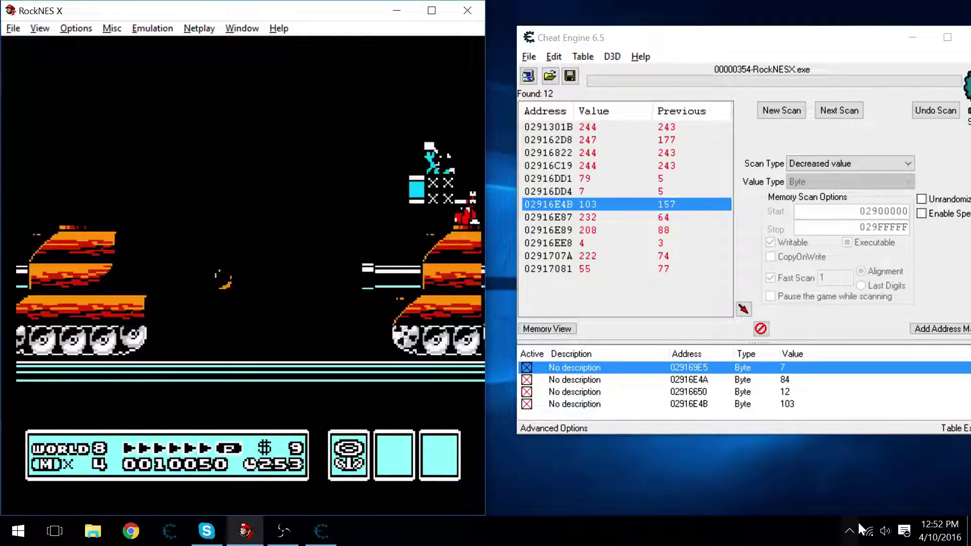
{"action": "key", "text": "x"}
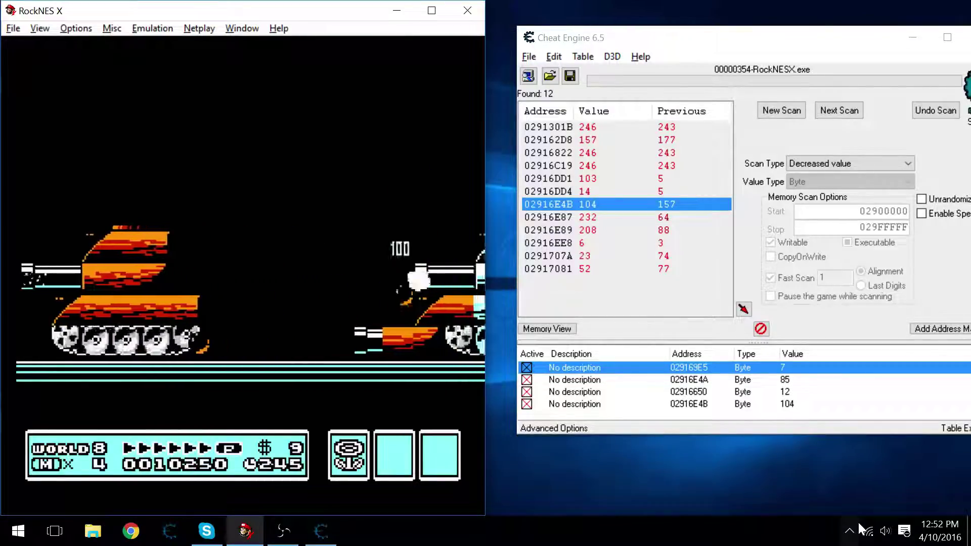
{"action": "key", "text": "x"}
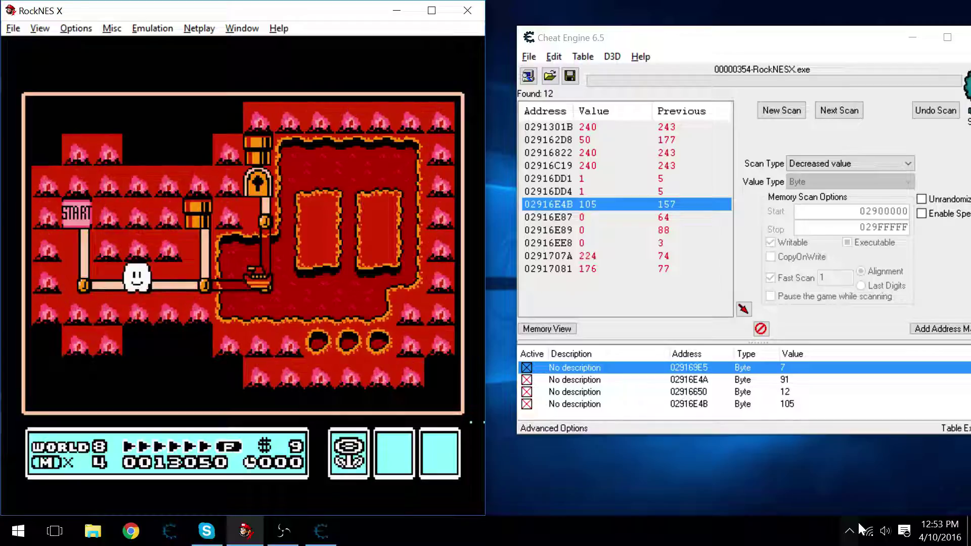
Step: Move Mario along the World 8 map to the battleship and enter its stage
{"action": "key", "text": "Right"}
{"action": "key", "text": "Up"}
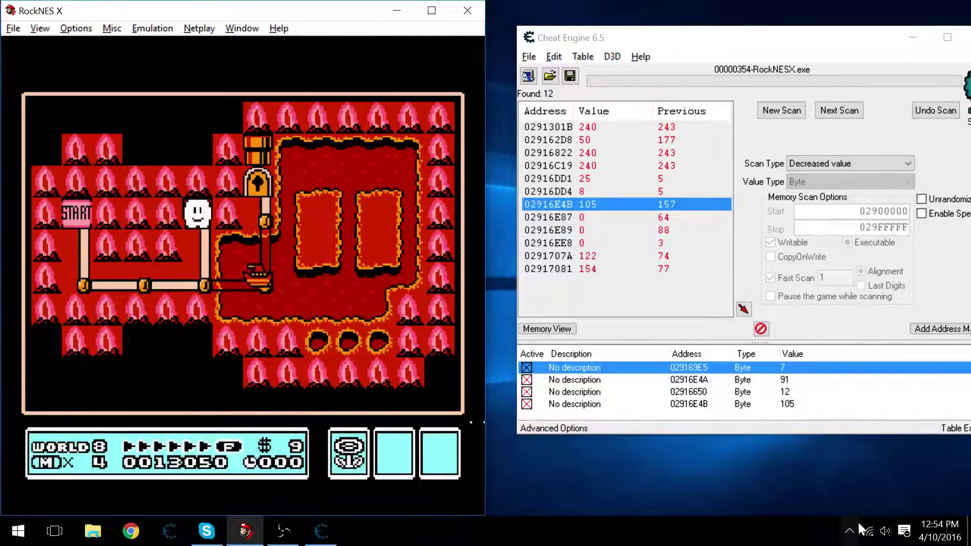
{"action": "key", "text": "Down"}
{"action": "key", "text": "Right"}
{"action": "key", "text": "x"}
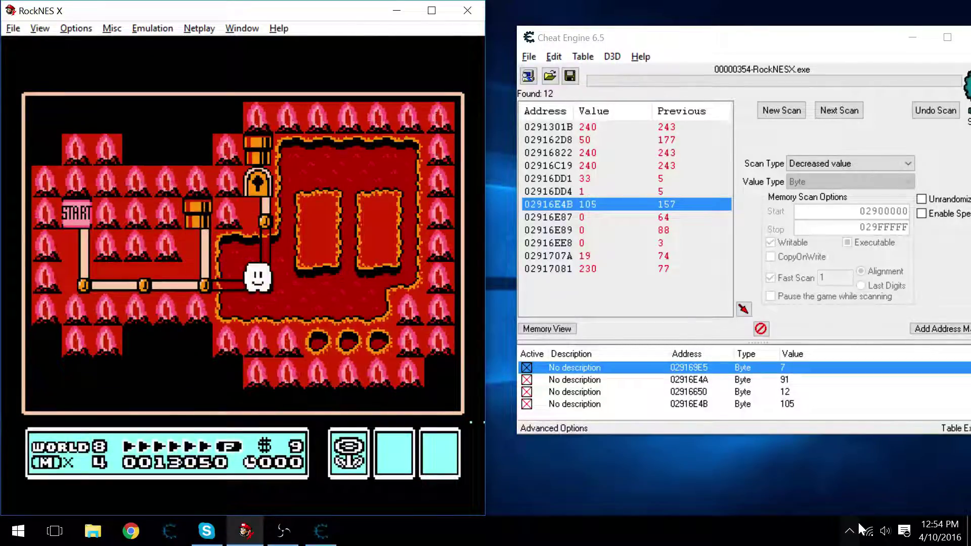
Step: Play through the battleship stage to its end
{"action": "key", "text": "Right"}
{"action": "key", "text": "x"}
{"action": "key", "text": "Right"}
{"action": "key", "text": "Right"}
{"action": "key", "text": "x"}
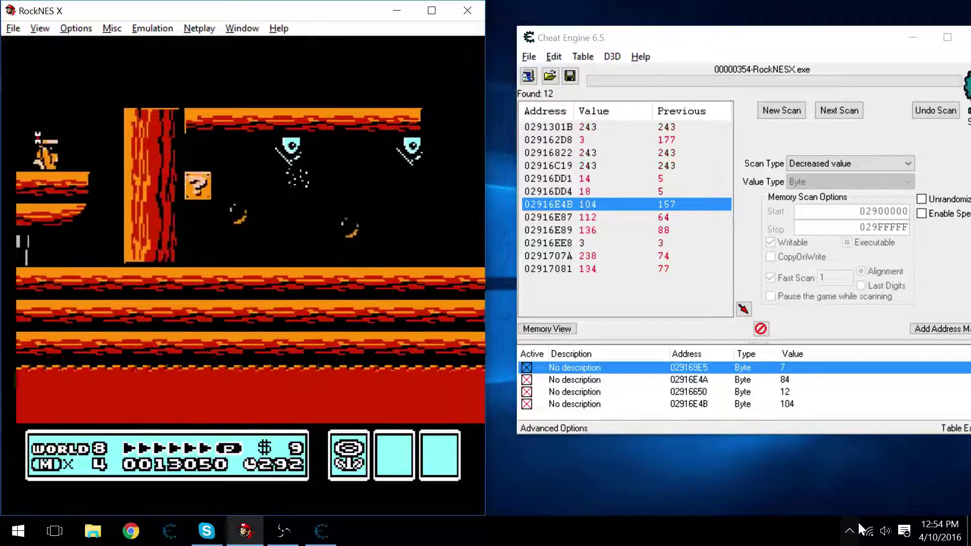
{"action": "key", "text": "Right"}
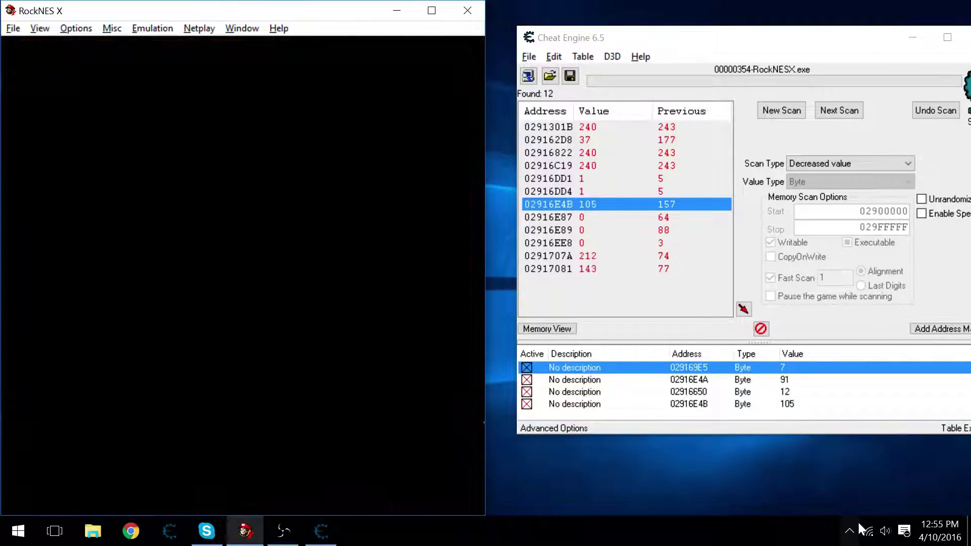
Step: Move Mario up the World 8 map to the pipe beyond the battleship and enter it
{"action": "key", "text": "Up"}
{"action": "key", "text": "Up"}
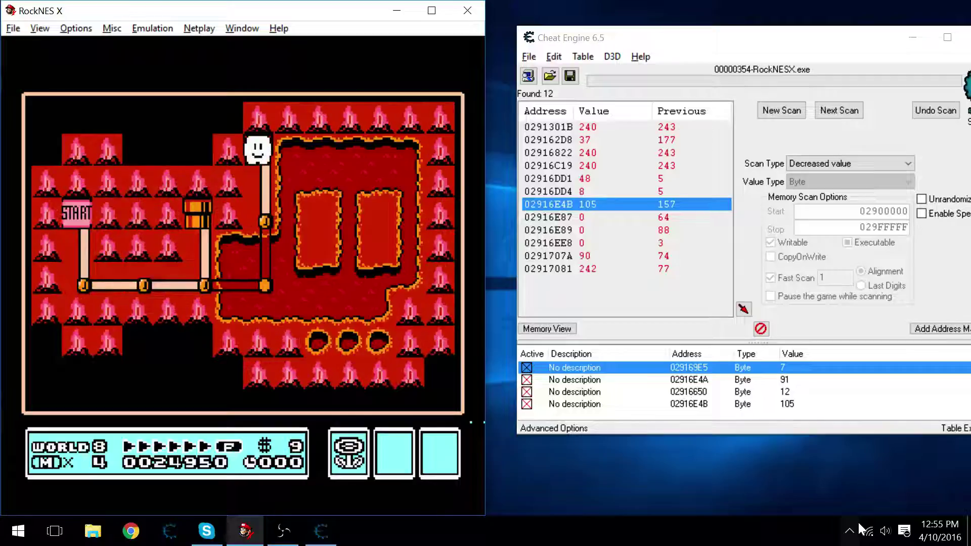
{"action": "key", "text": "z"}
{"action": "key", "text": "z"}
{"action": "key", "text": "x"}
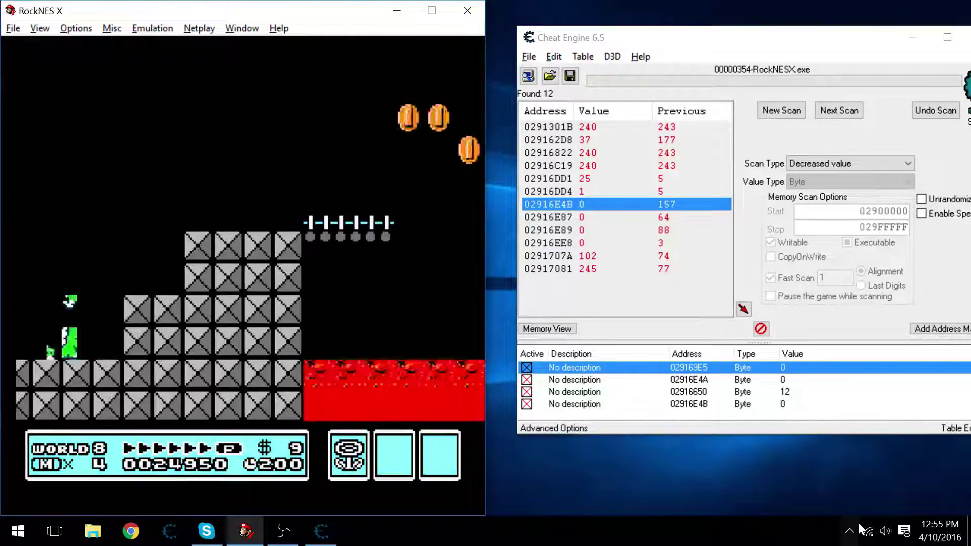
Step: Fly and jump Mario over the lava and bridges to the exit pipe of the stage
{"action": "key", "text": "Right"}
{"action": "key", "text": "Right"}
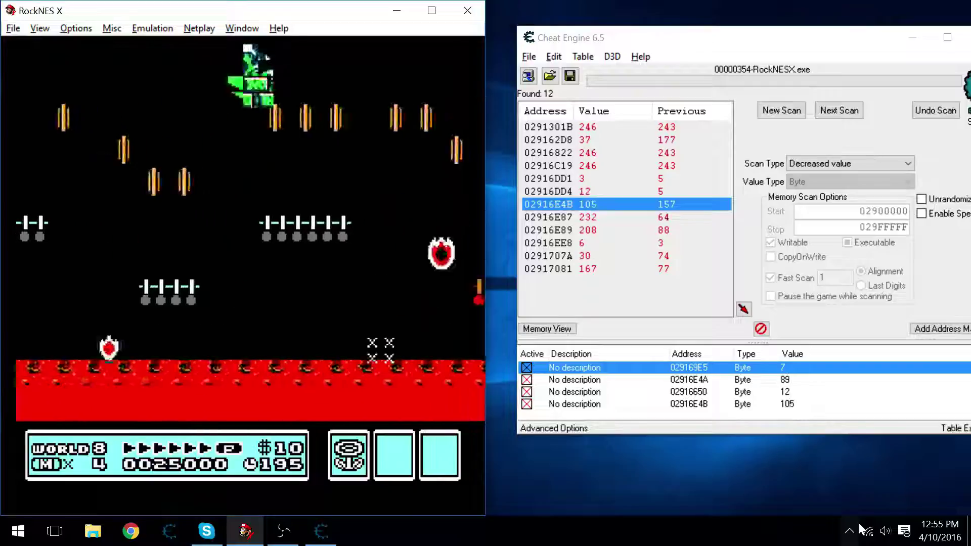
{"action": "key", "text": "x"}
{"action": "key", "text": "Right"}
{"action": "key", "text": "x"}
{"action": "key", "text": "Right"}
{"action": "key", "text": "x"}
{"action": "key", "text": "Right"}
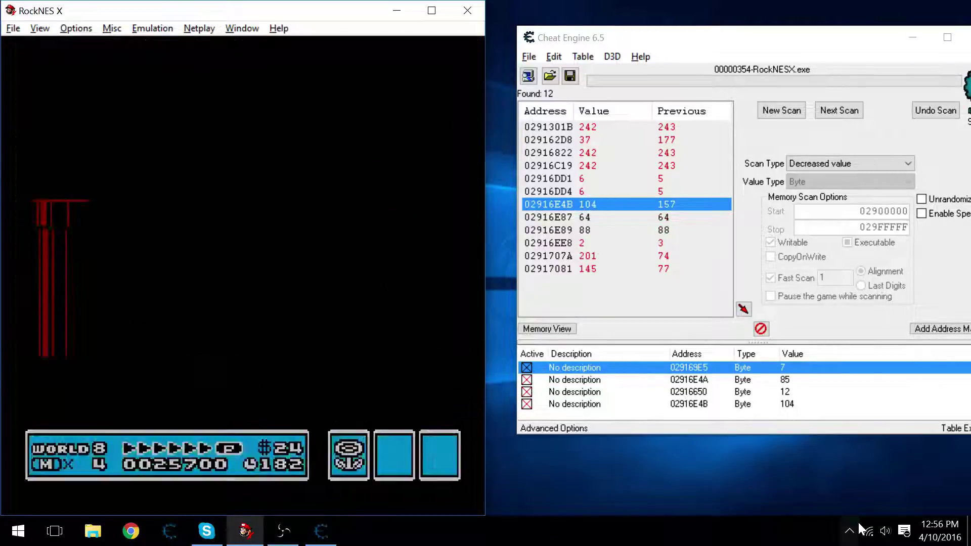
Step: Move Mario onto the hand-trap tiles of the next map section and play the lava bridge stage up to the block column
{"action": "key", "text": "Left"}
{"action": "key", "text": "x"}
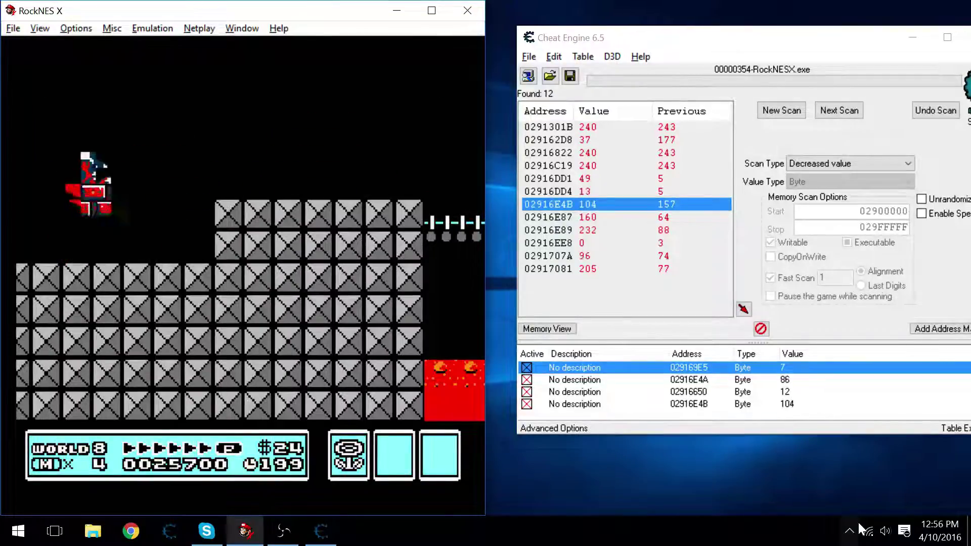
{"action": "key", "text": "Right"}
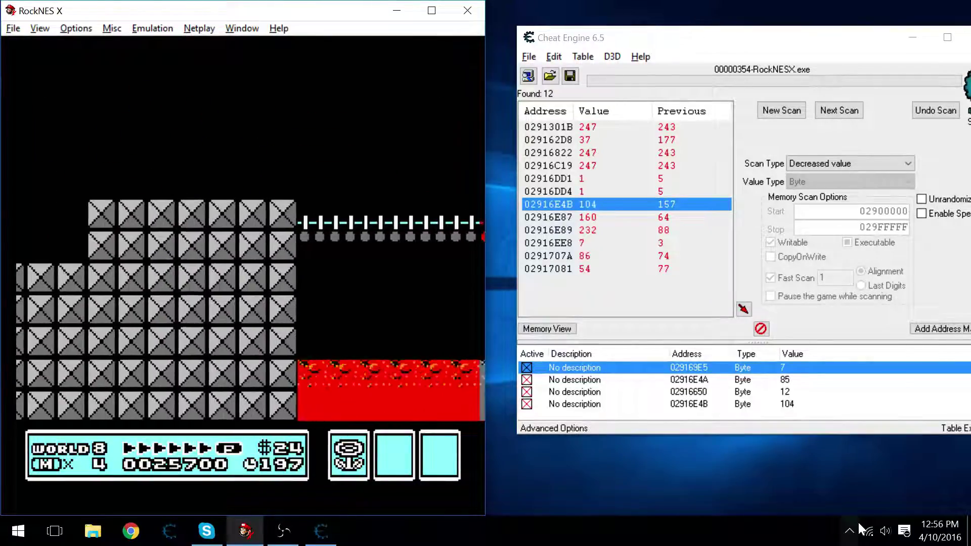
{"action": "key", "text": "Right"}
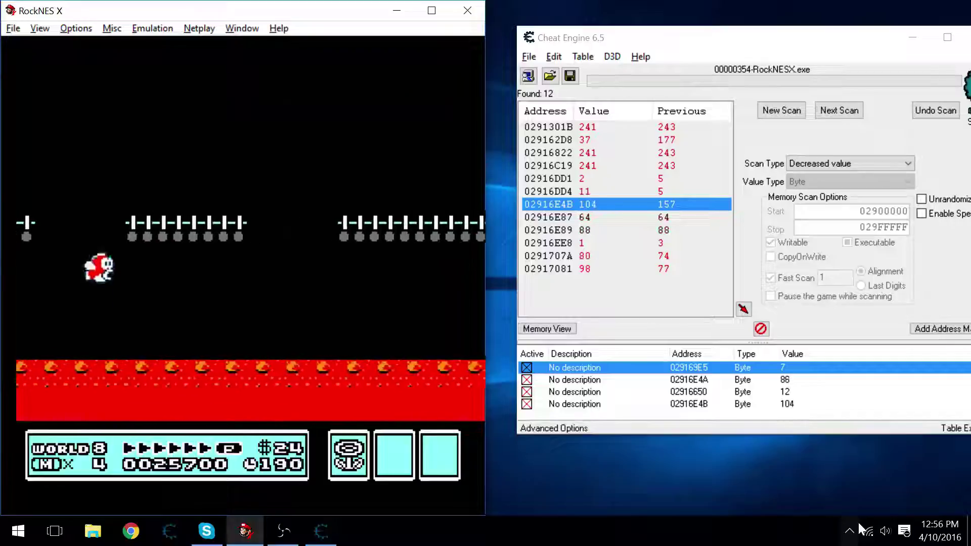
{"action": "key", "text": "Right"}
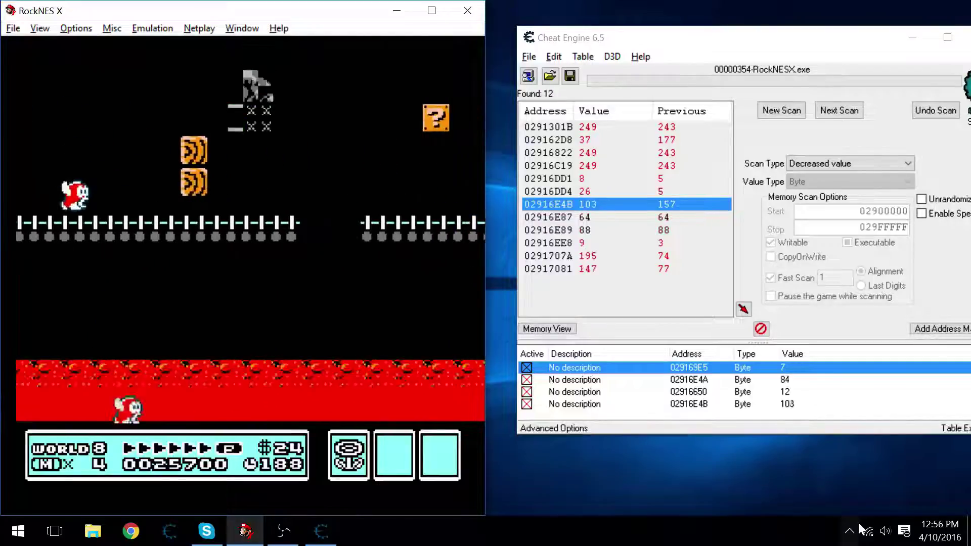
{"action": "key", "text": "Right"}
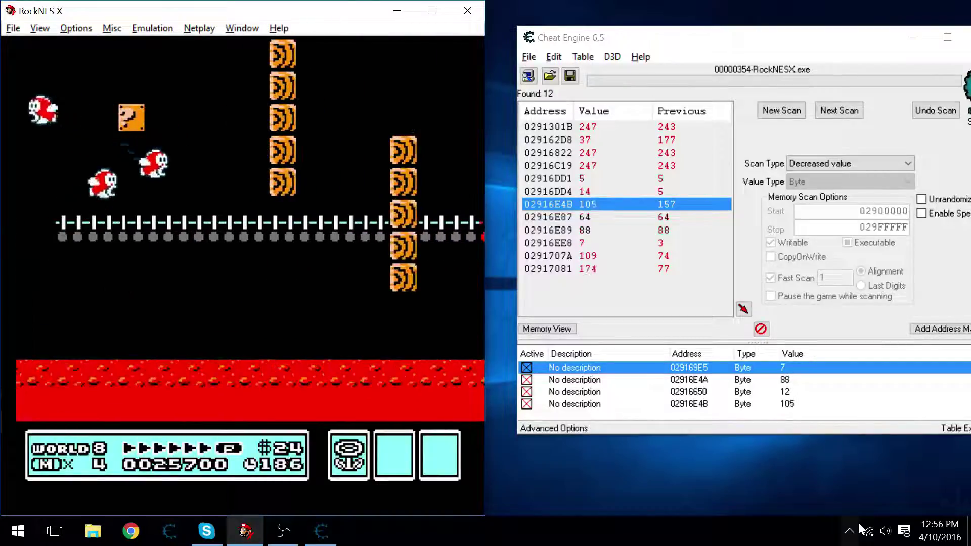
Step: Set the frozen address 029169E5 to 0 and move Mario under the first column of wooden blocks
{"action": "key", "text": "alt+Tab"}
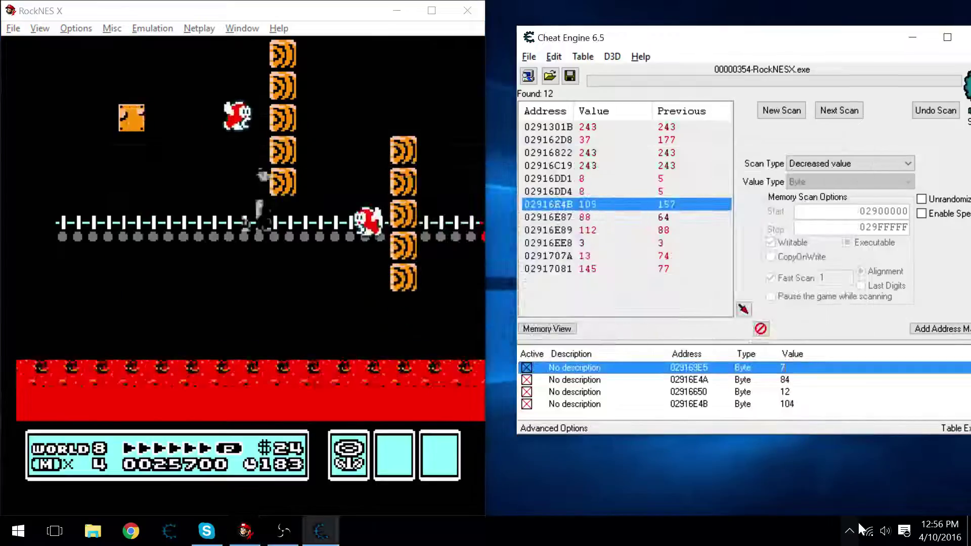
{"action": "key", "text": "alt+Tab"}
{"action": "key", "text": "Right"}
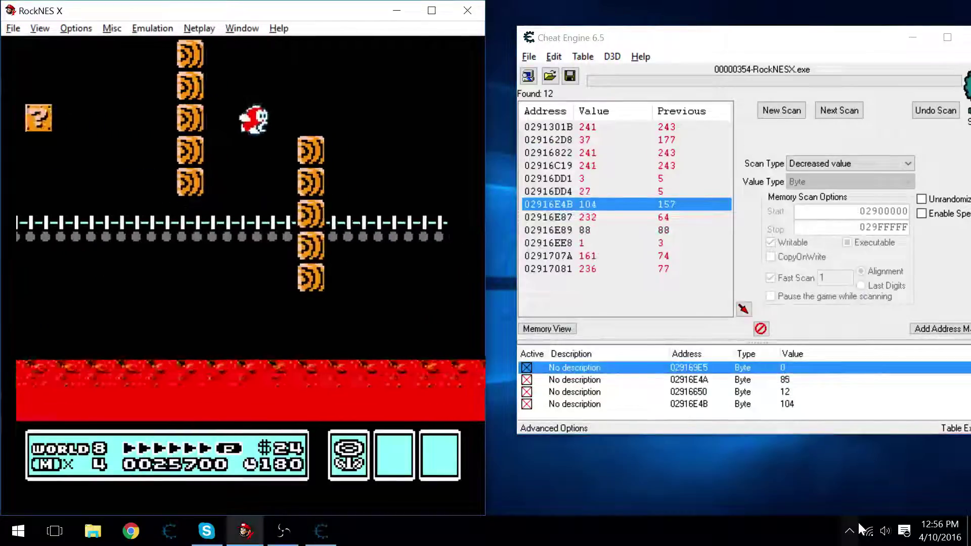
Step: Set address 029169E5 back to 7 and finish the lava bridge stage
{"action": "key", "text": "alt+Tab"}
{"action": "key", "text": "alt+Tab"}
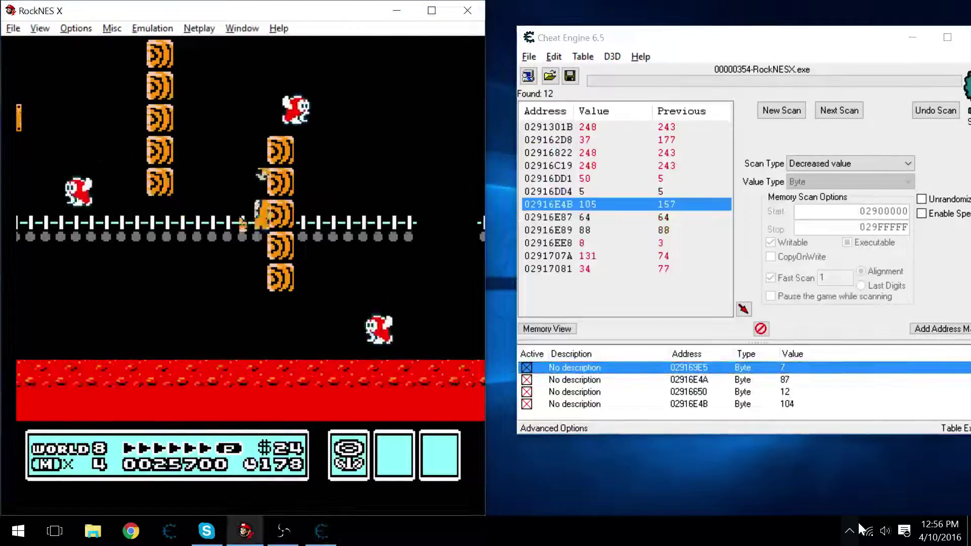
{"action": "key", "text": "Right"}
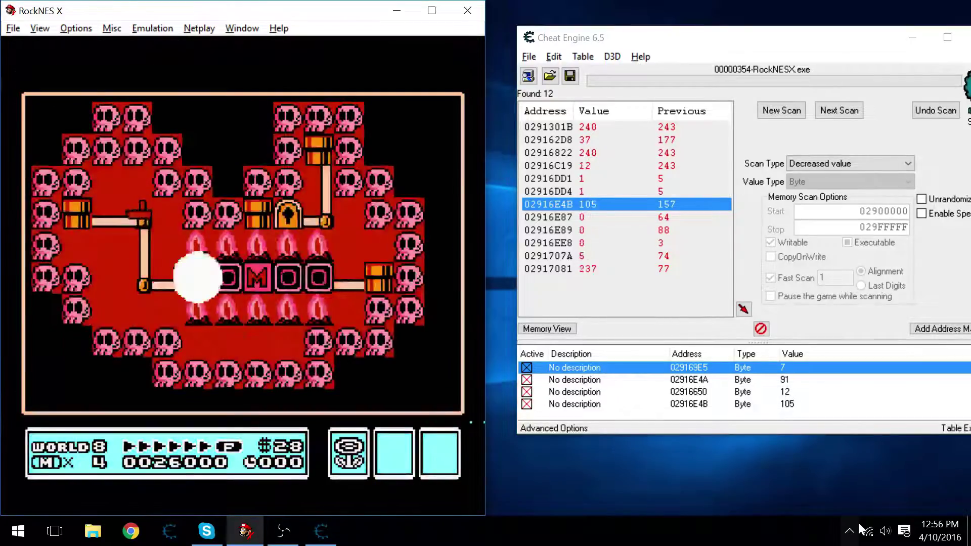
Step: Move Mario across the World 8 map to the far pipe, travel through it and enter the tank stage
{"action": "key", "text": "Left"}
{"action": "key", "text": "Up"}
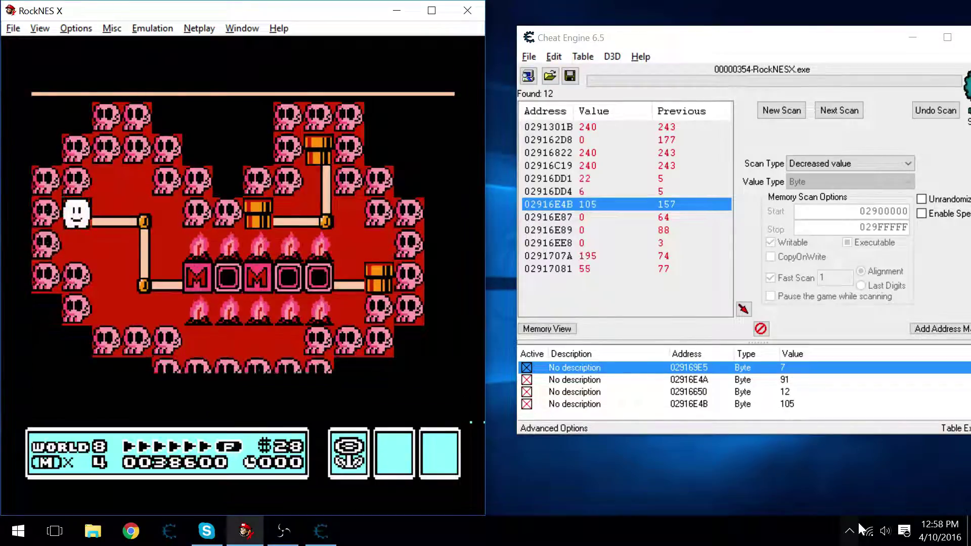
{"action": "key", "text": "x"}
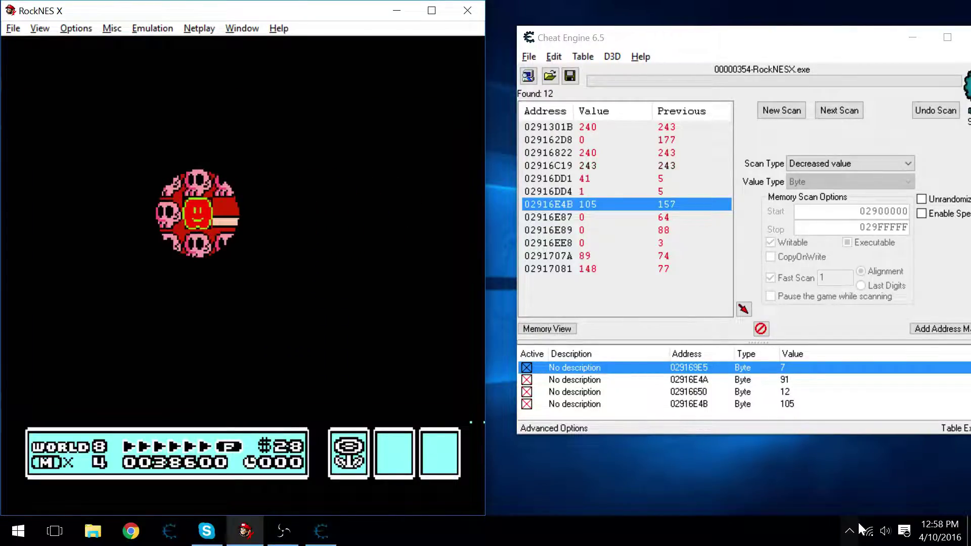
{"action": "key", "text": "x"}
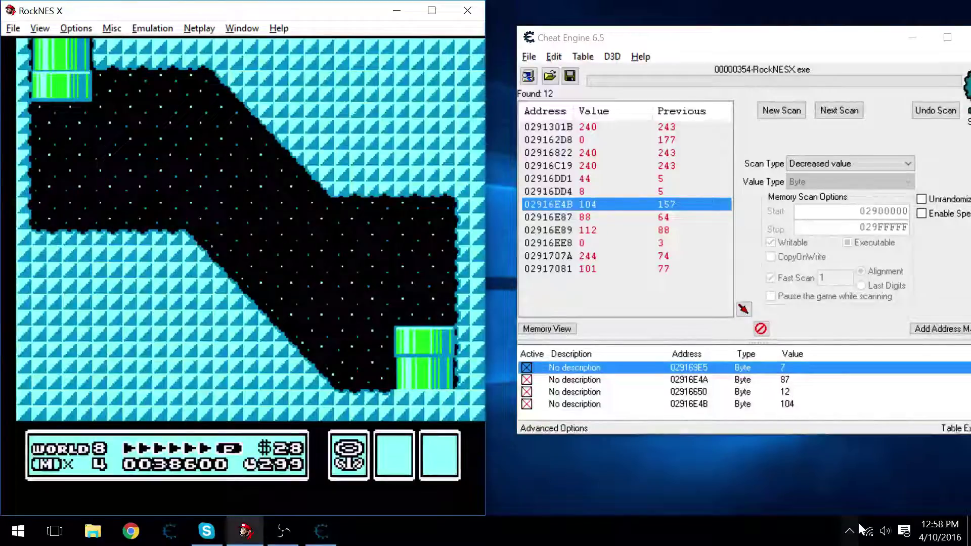
{"action": "key", "text": "x"}
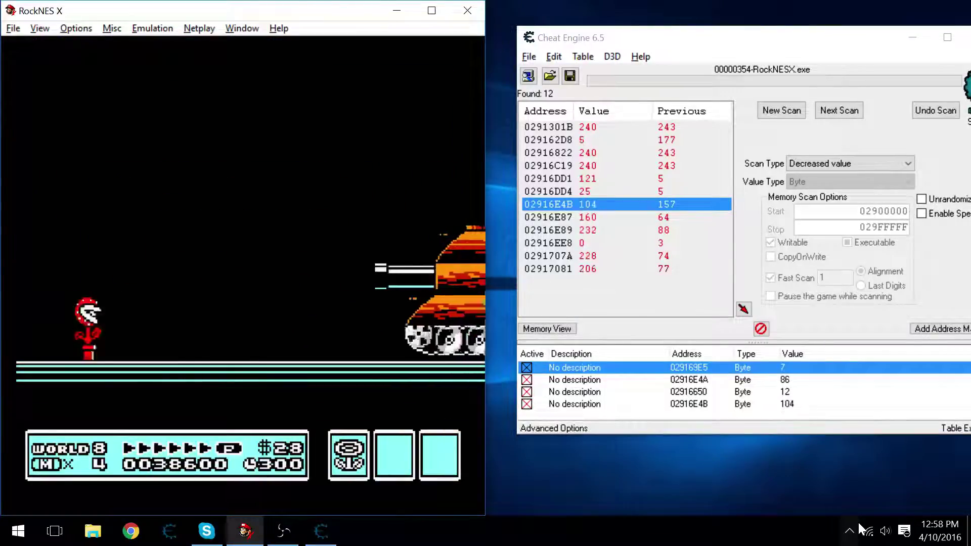
Step: Jump and fly Mario over the first tank towards the raised cannon decks
{"action": "key", "text": "Right"}
{"action": "key", "text": "x"}
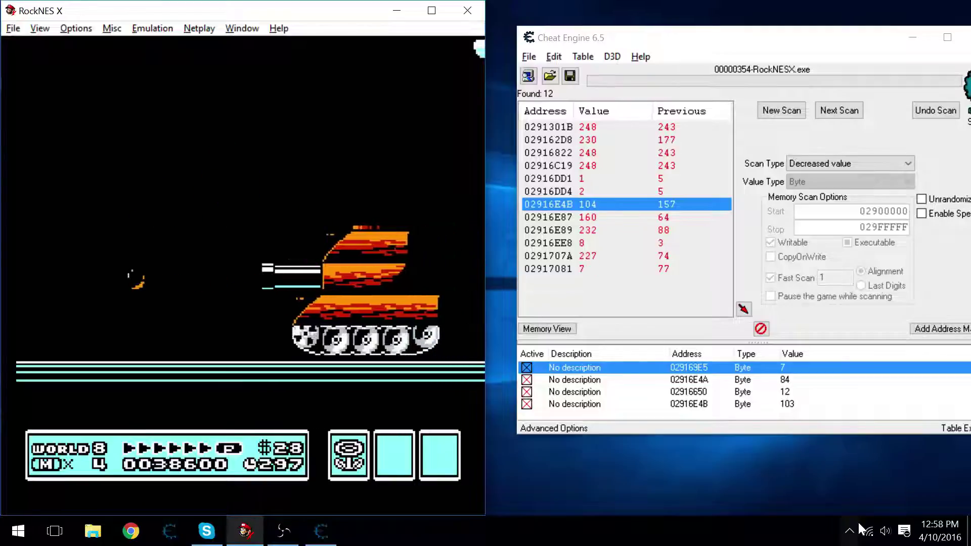
{"action": "key", "text": "x"}
{"action": "key", "text": "Right"}
{"action": "key", "text": "x"}
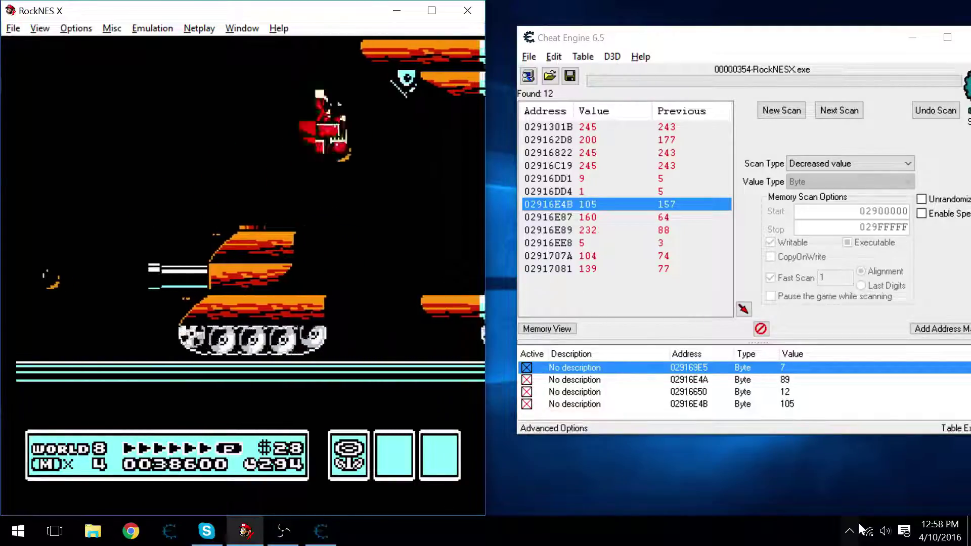
{"action": "key", "text": "Right"}
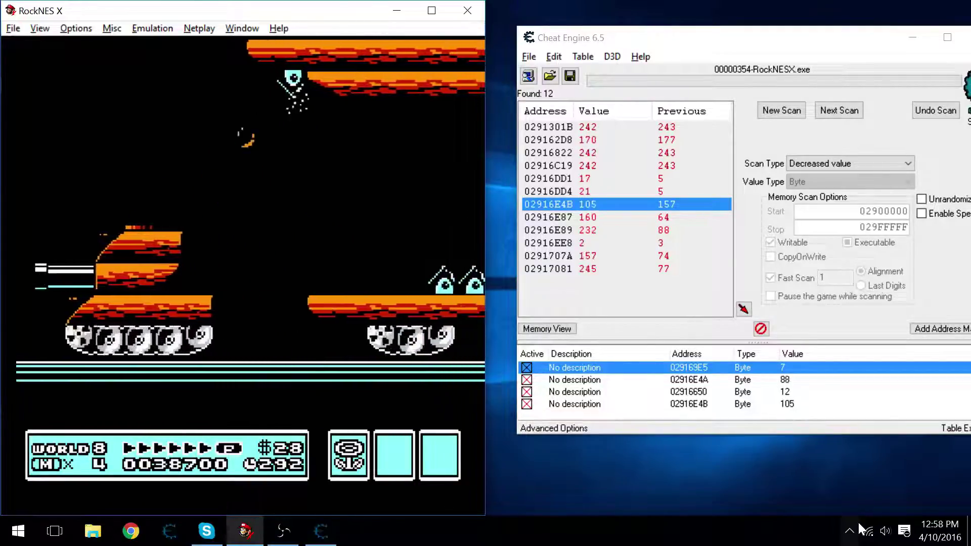
Step: Advance Mario across the remaining tanks, finish the stage and continue into Bowser's castle
{"action": "key", "text": "x"}
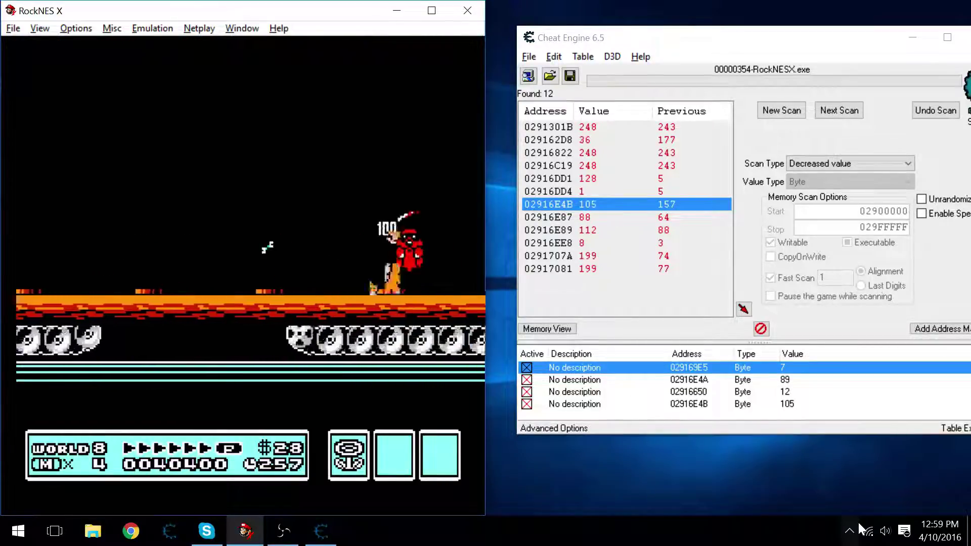
{"action": "key", "text": "Right"}
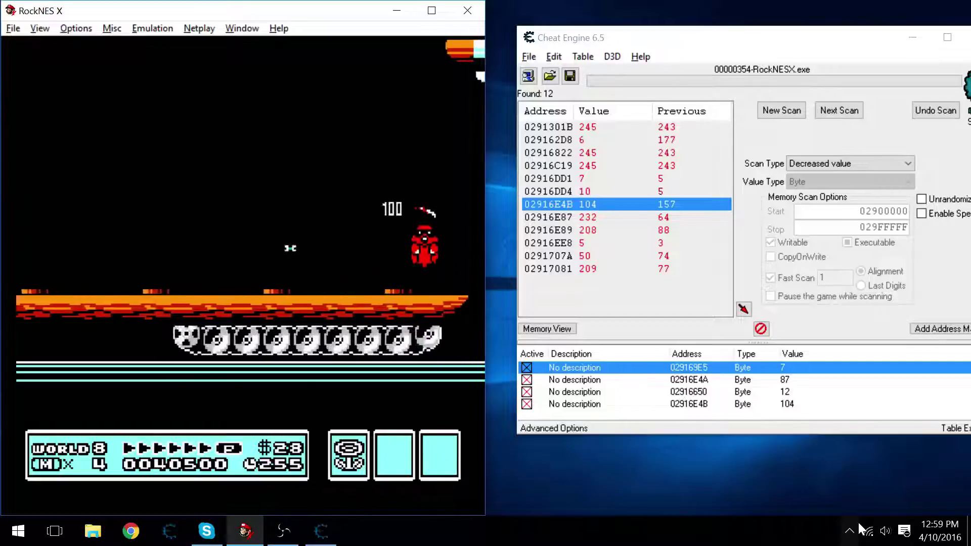
{"action": "key", "text": "Right"}
{"action": "key", "text": "x"}
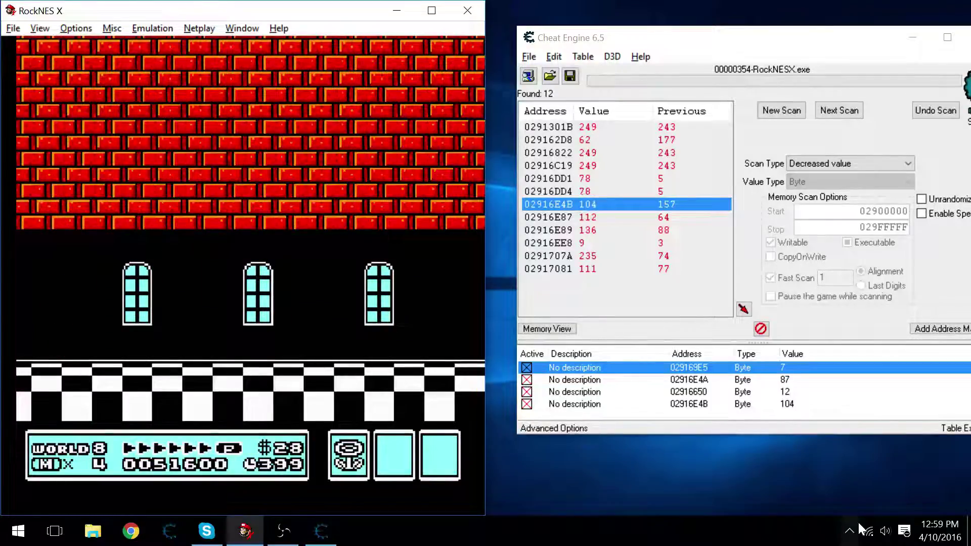
Step: Guide Mario through the first castle corridors and enter the door to the statue hall
{"action": "key", "text": "Right"}
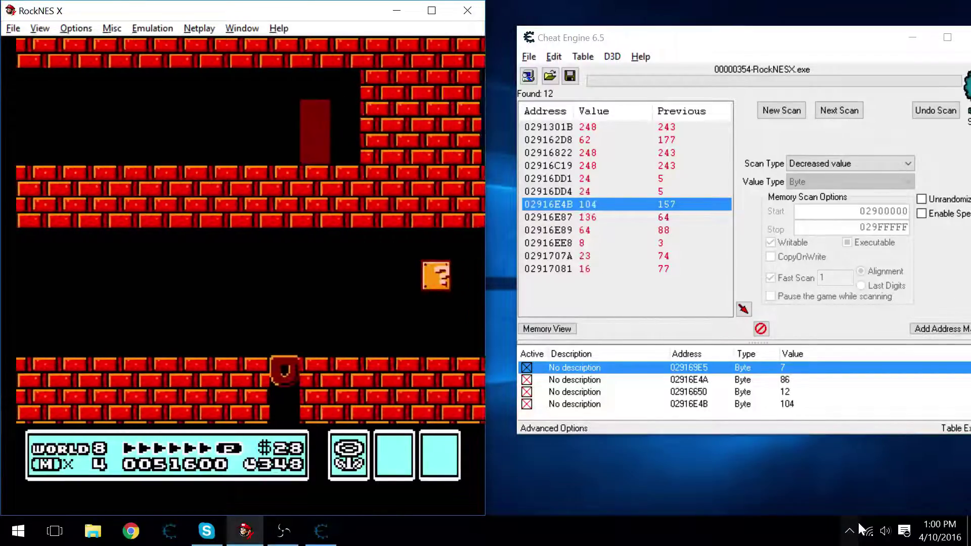
{"action": "key", "text": "Right"}
{"action": "key", "text": "Up"}
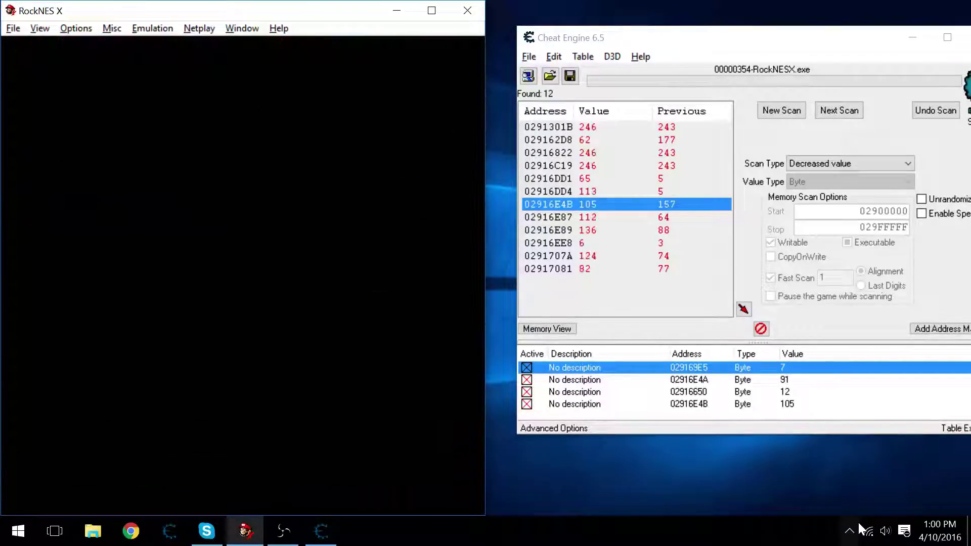
Step: Fly Mario past the Bowser statues and under the low brick ceiling to the edge of the lava
{"action": "key", "text": "Right"}
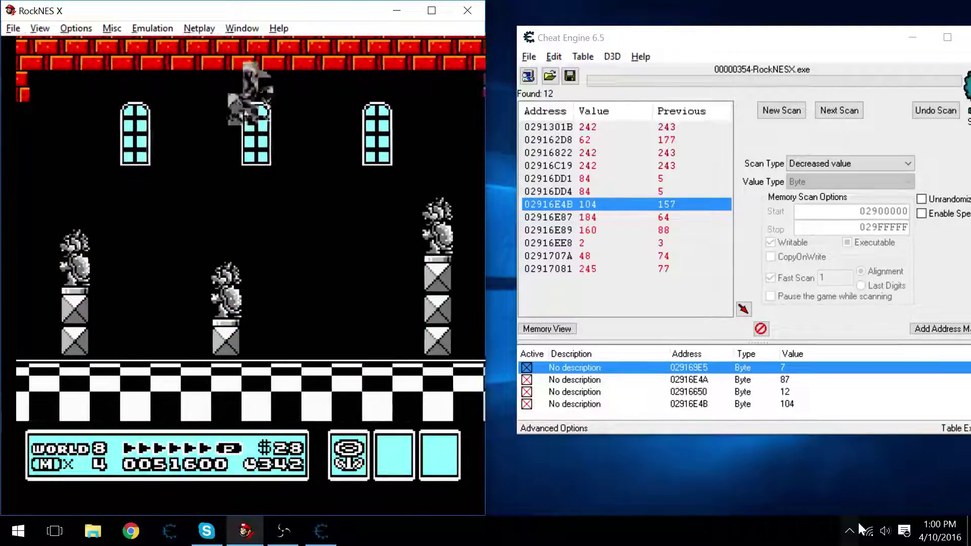
{"action": "key", "text": "Right"}
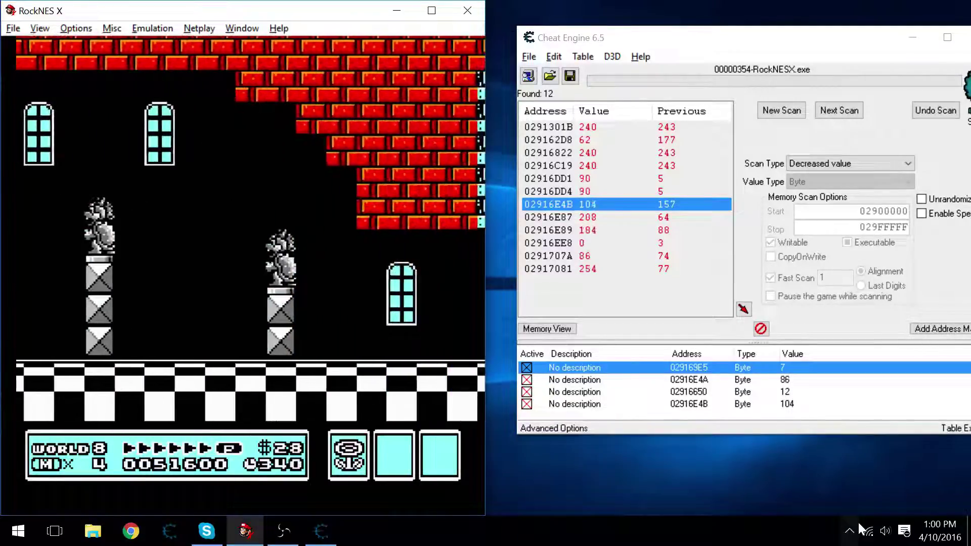
{"action": "key", "text": "Right"}
{"action": "key", "text": "Right"}
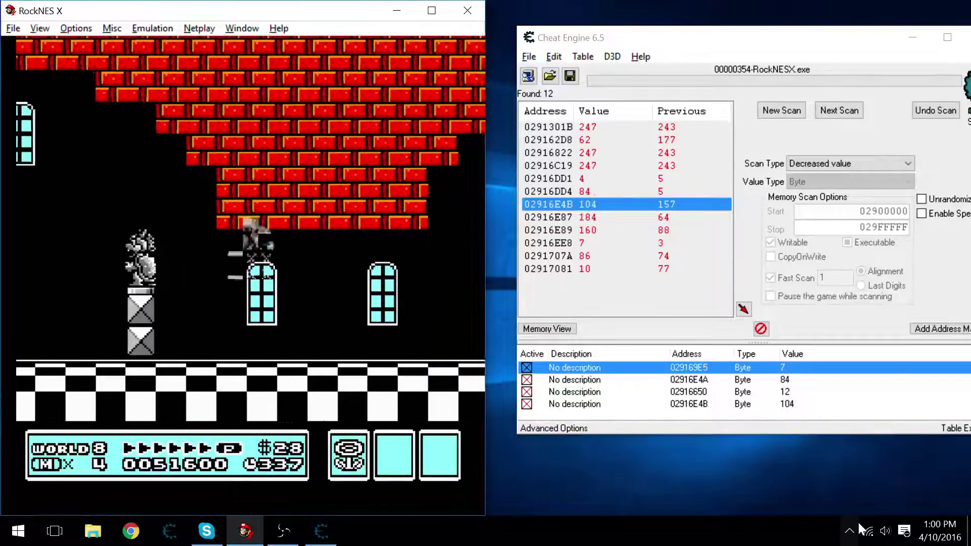
{"action": "key", "text": "Right"}
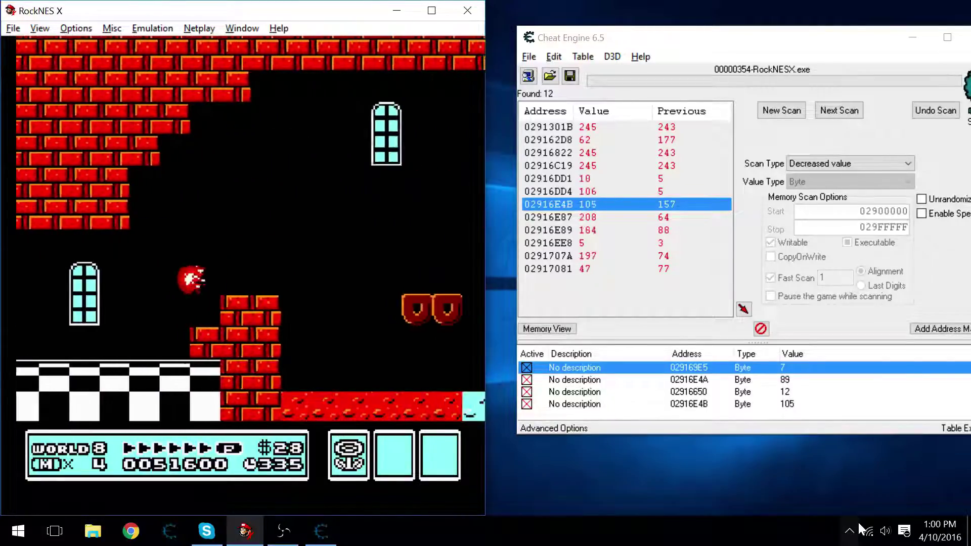
Step: Fly Mario over the lava and floating platforms to the dark red door
{"action": "key", "text": "Right"}
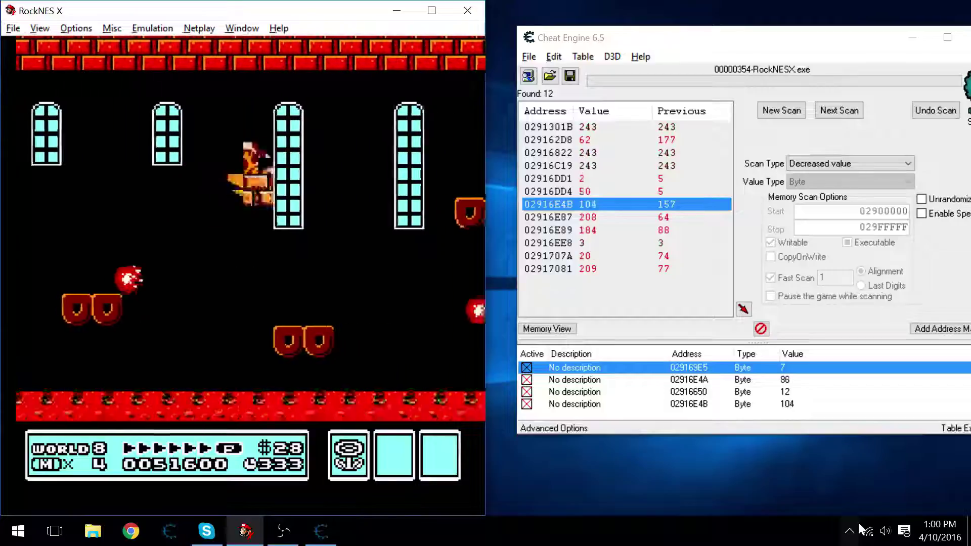
{"action": "key", "text": "Right"}
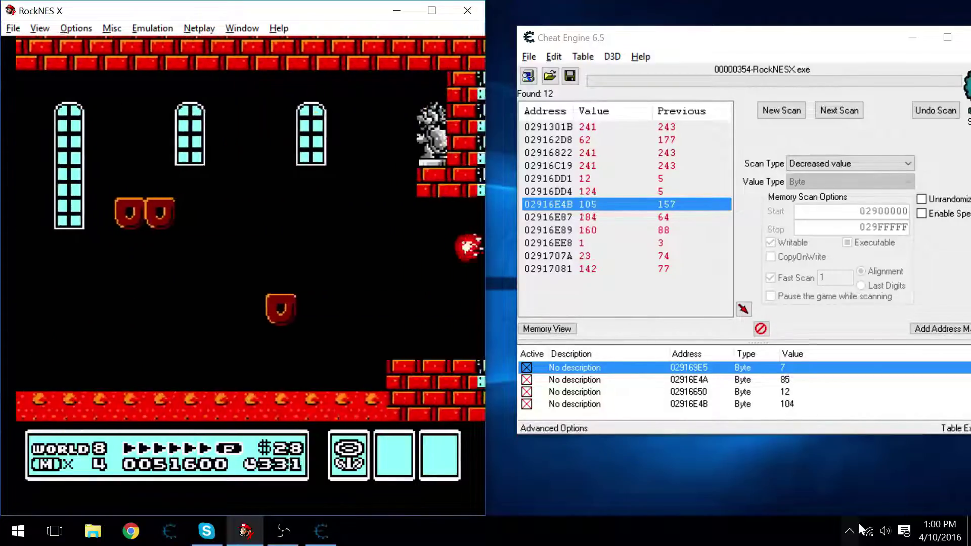
{"action": "key", "text": "Right"}
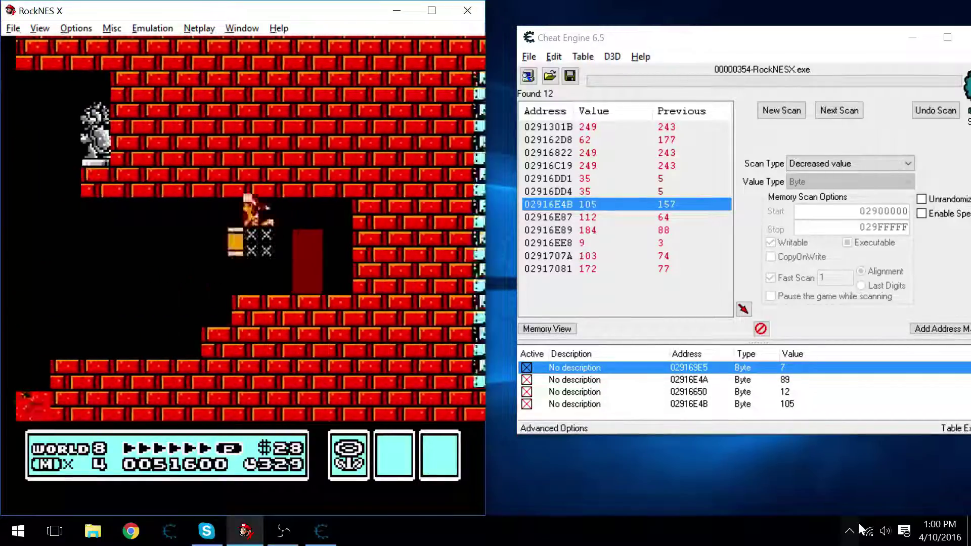
{"action": "key", "text": "Right"}
Step: Switch to Cheat Engine, unfreeze address 02916E4B and return to the RockNES game
{"action": "key", "text": "alt+Tab"}
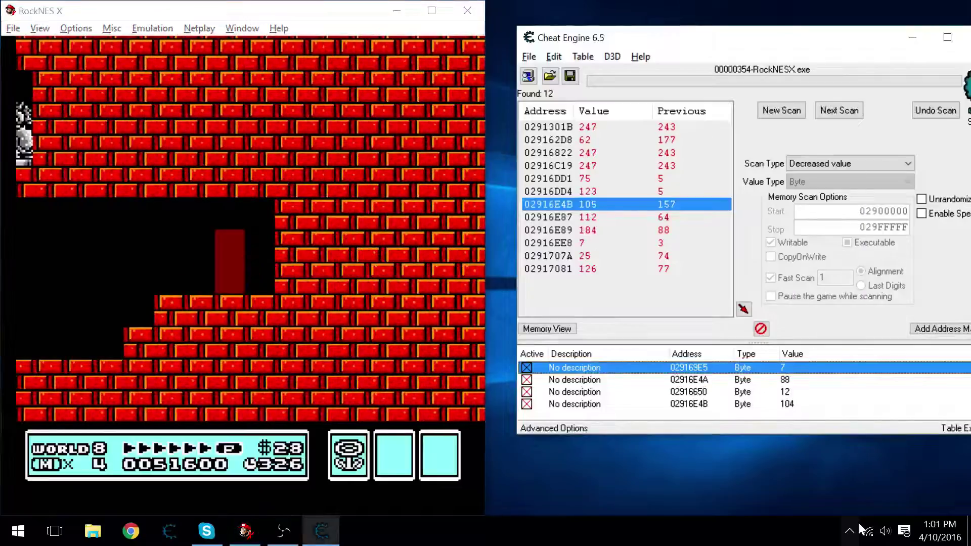
{"action": "key", "text": "Down"}
{"action": "key", "text": "Down"}
{"action": "key", "text": "Down"}
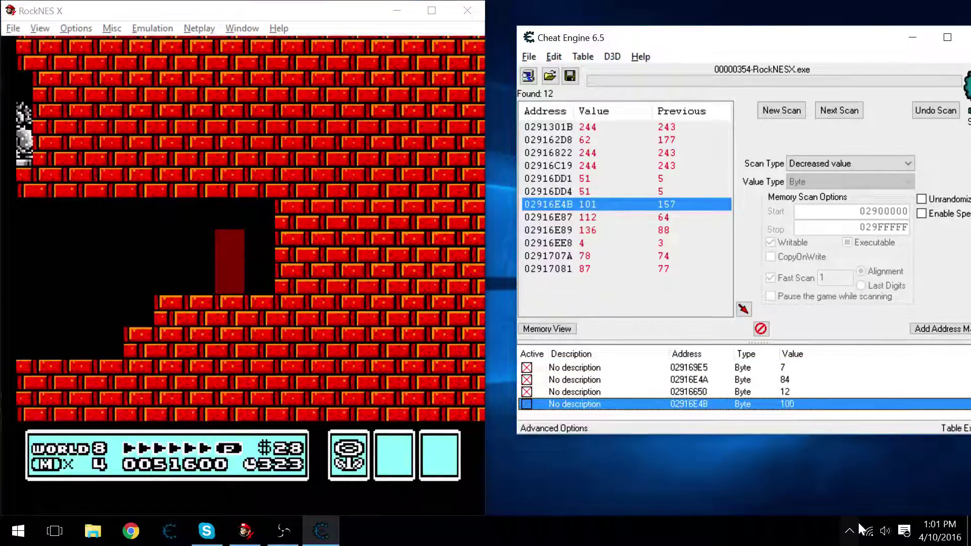
{"action": "key", "text": "alt+Tab"}
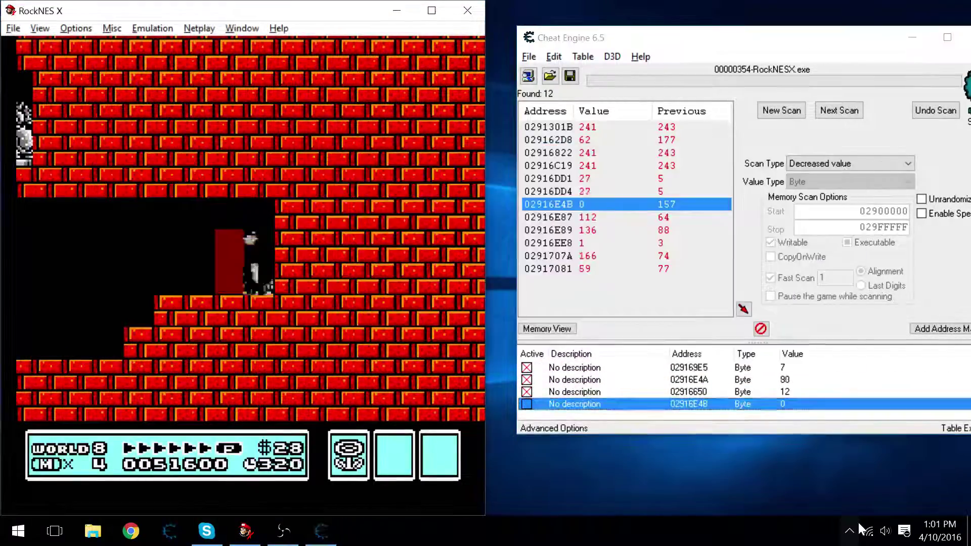
Step: Take Mario through the dark red door and across the brick floor of the boss room
{"action": "key", "text": "Up"}
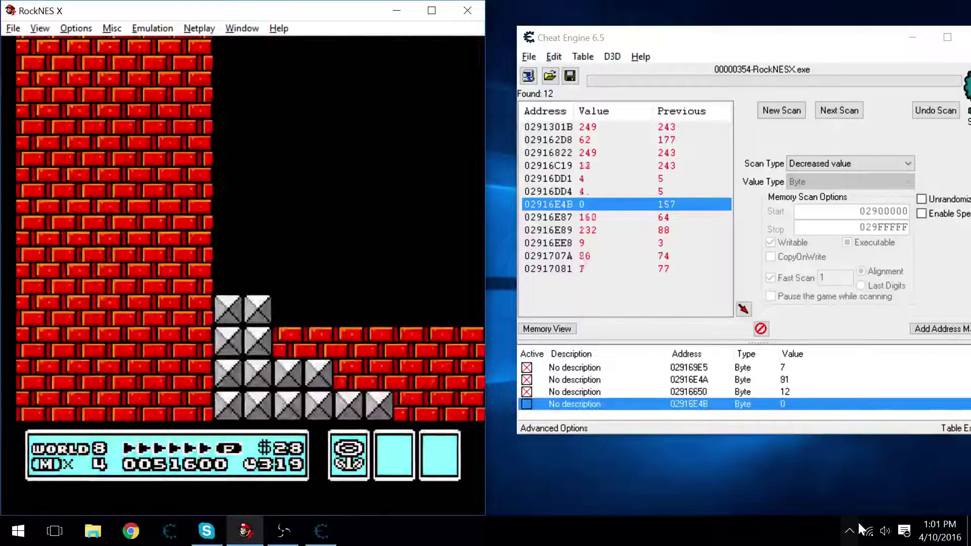
{"action": "key", "text": "Right"}
{"action": "key", "text": "x"}
{"action": "key", "text": "Right"}
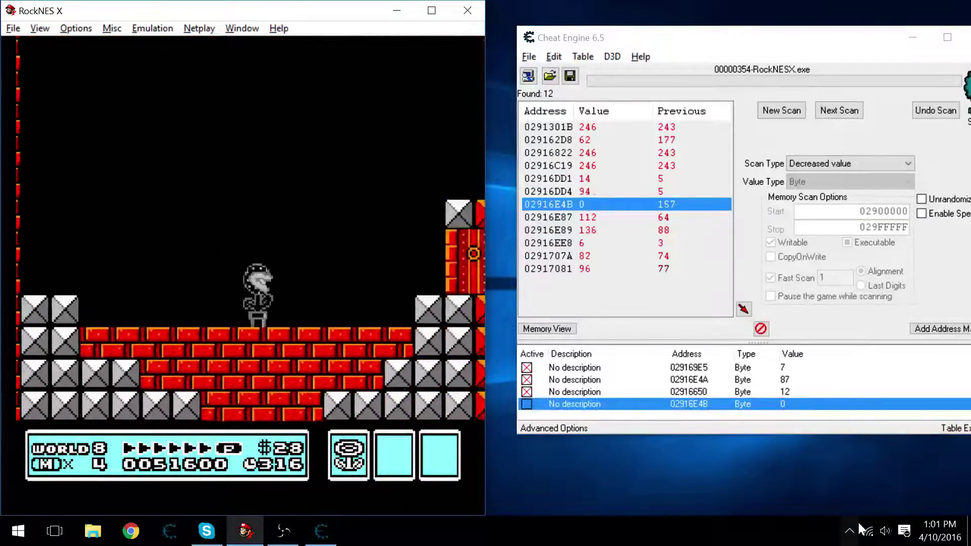